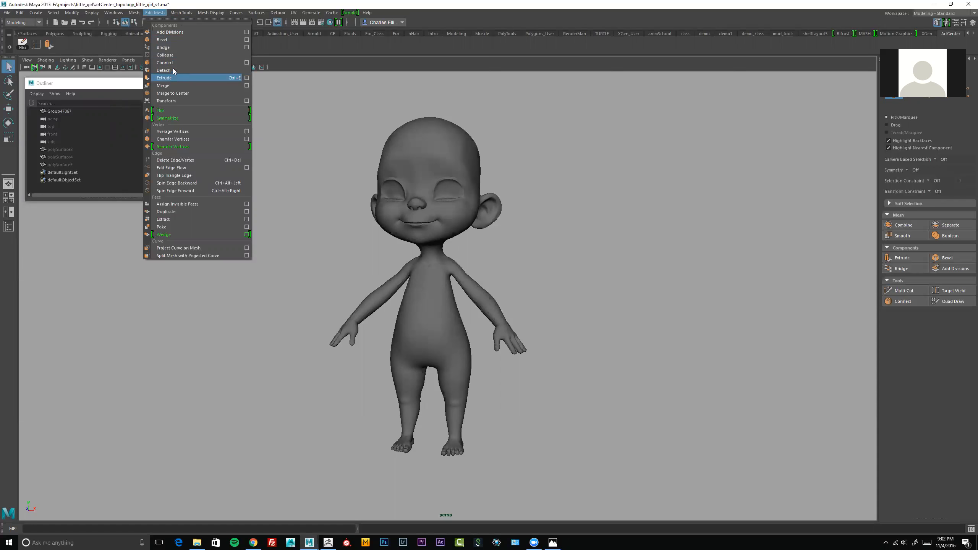
Add the Multi-Cut tool to the ArtCenter shelf
mouse_move(180, 14)
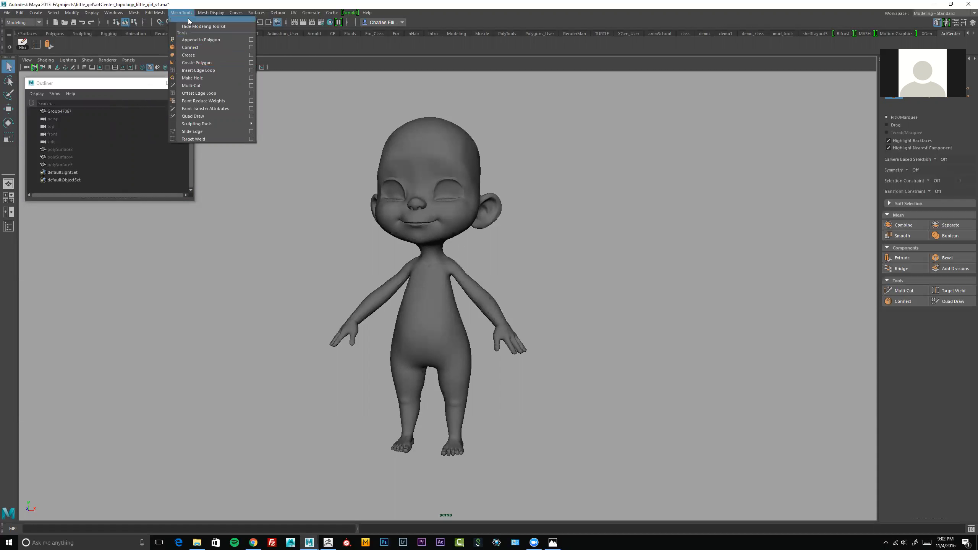
left_click(196, 88, "ctrl+shift")
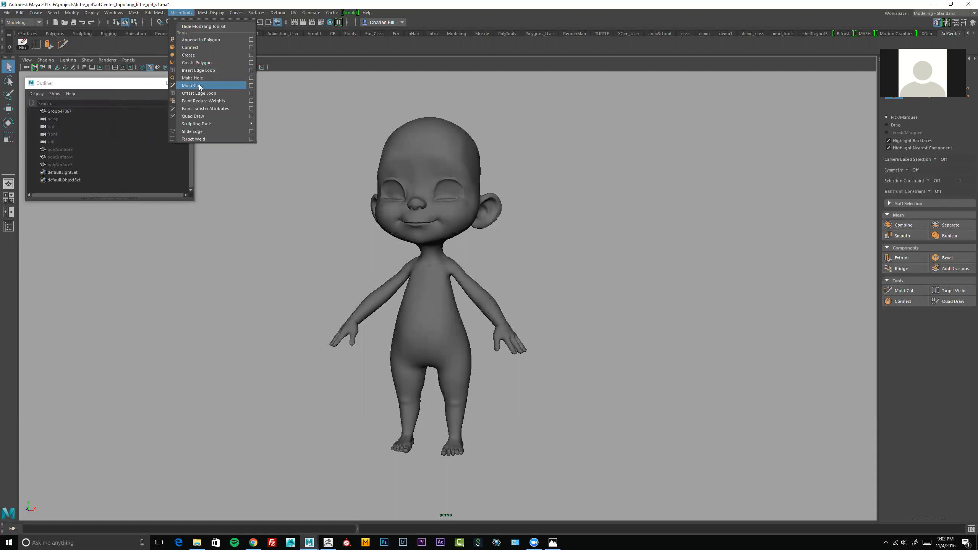
left_click(288, 176)
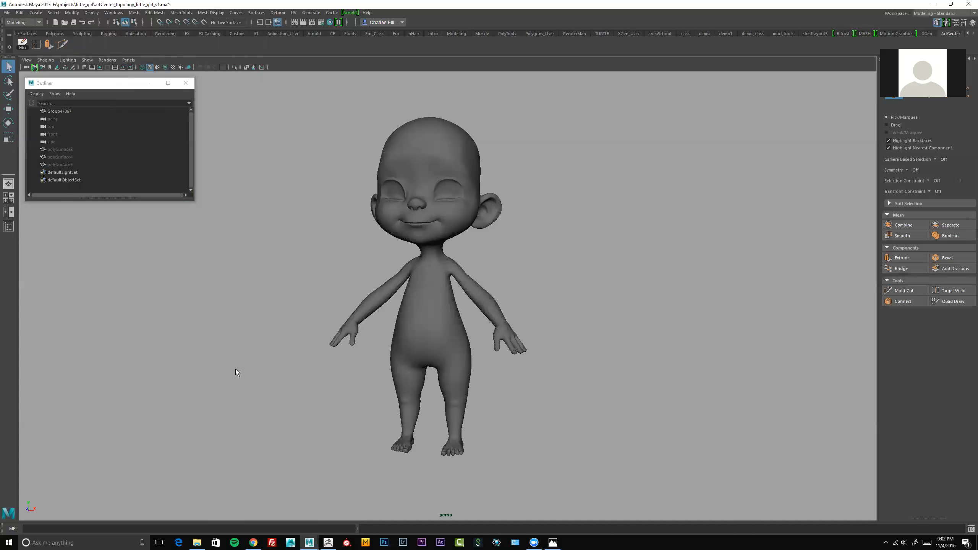
Review the reference illustration of the girl and examine the sculpted character model from several angles
left_click(553, 542)
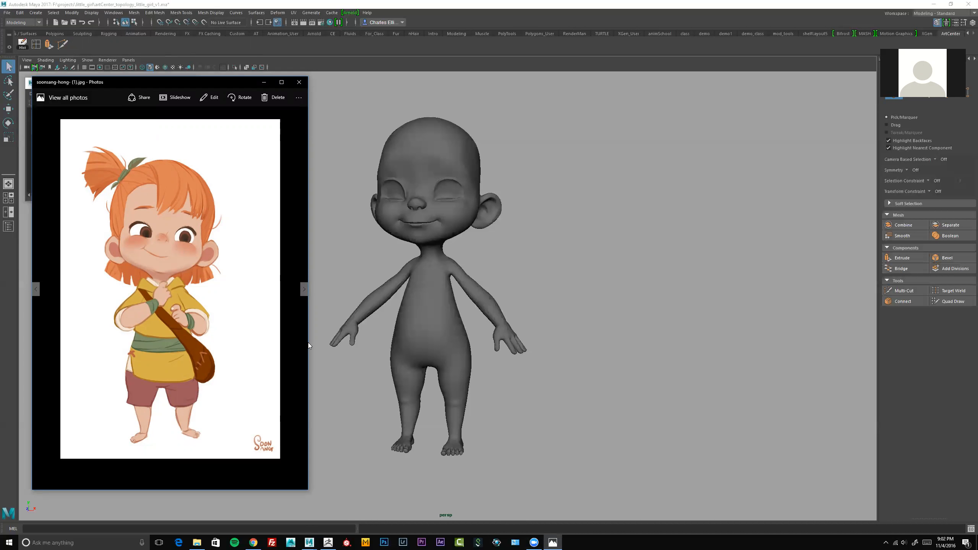
left_click(299, 82)
left_click_drag(518, 303, 550, 276, "alt")
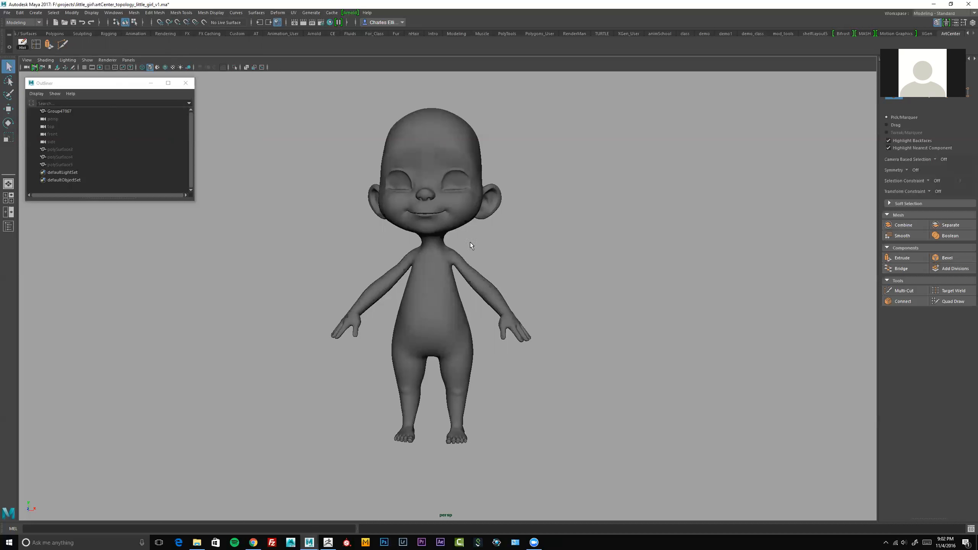
right_click_drag(499, 260, 533, 251, "alt")
left_click_drag(506, 253, 523, 295, "alt")
left_click_drag(511, 340, 459, 313, "alt")
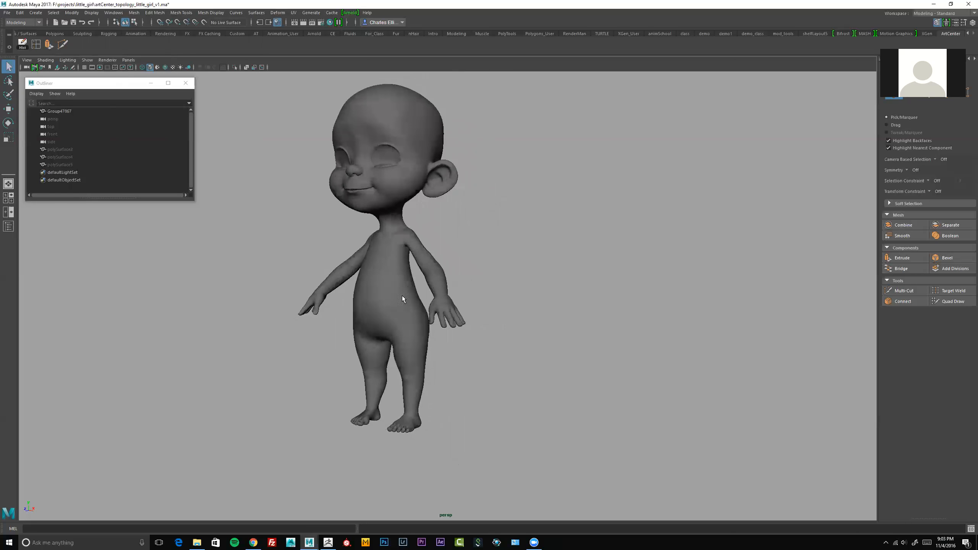
middle_click_drag(274, 214, 291, 244, "alt")
left_click_drag(291, 244, 304, 243, "alt")
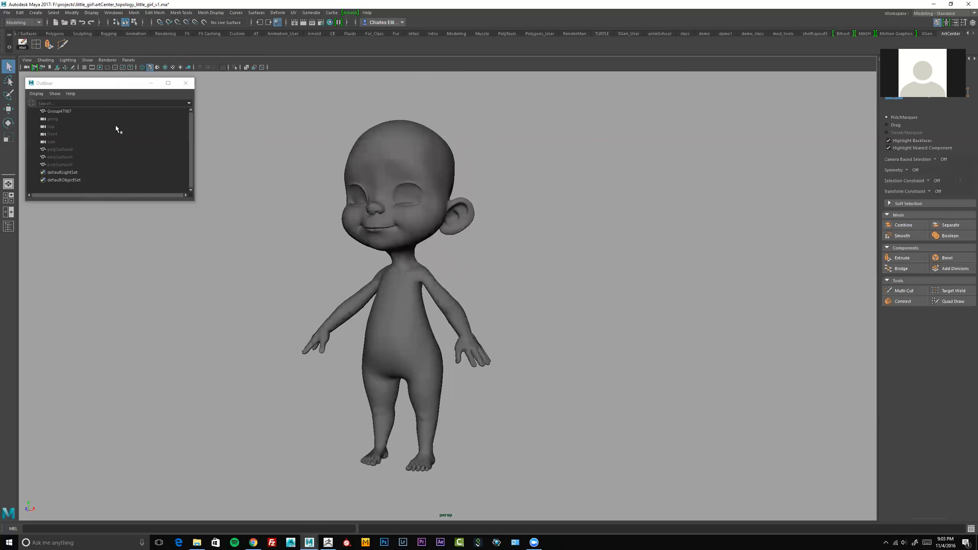
Detach the Polygon Primitives list as a floating window and place it directly below the Outliner
left_click(36, 13)
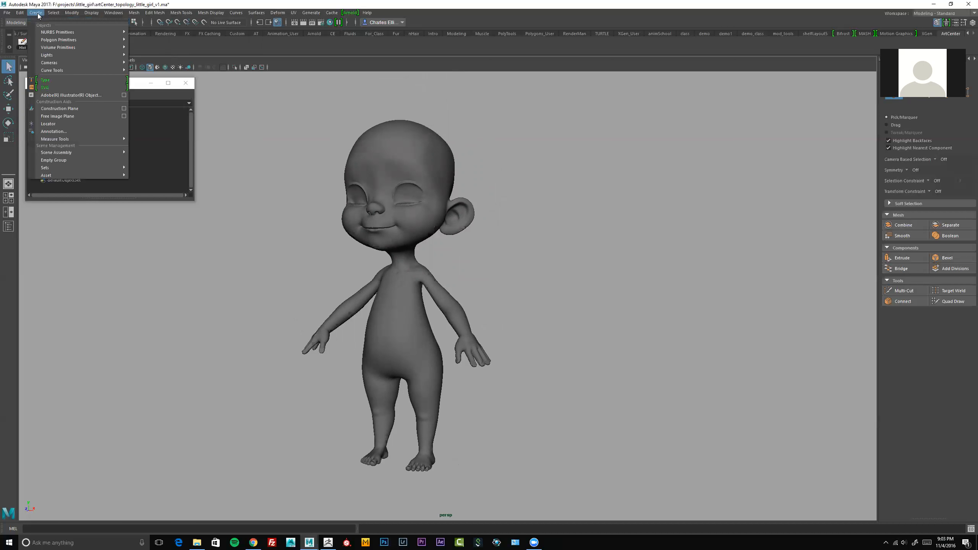
mouse_move(77, 37)
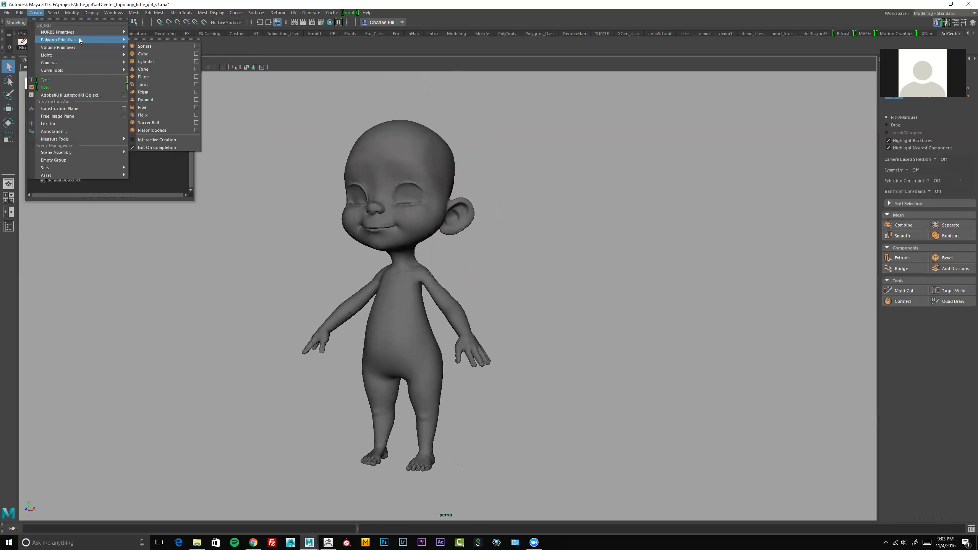
left_click(159, 38)
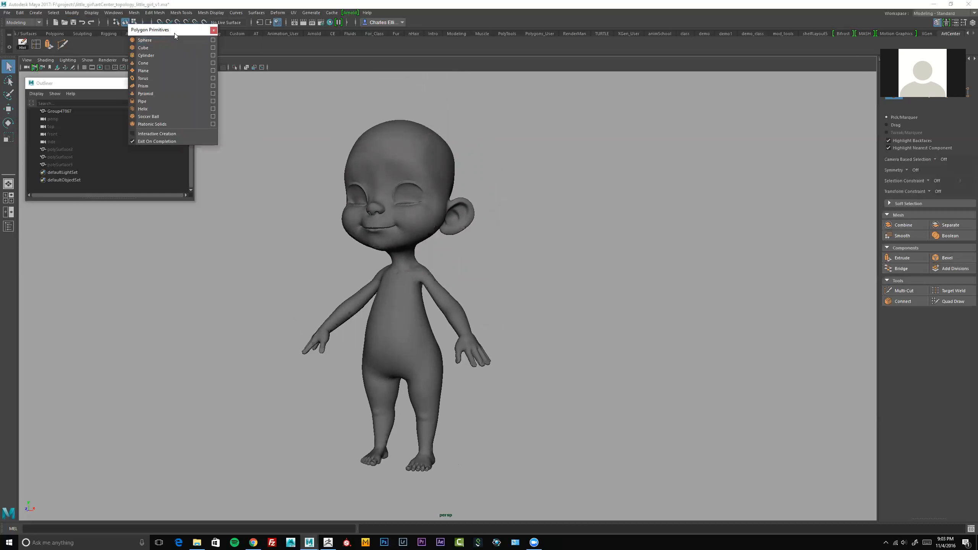
left_click_drag(174, 33, 70, 215)
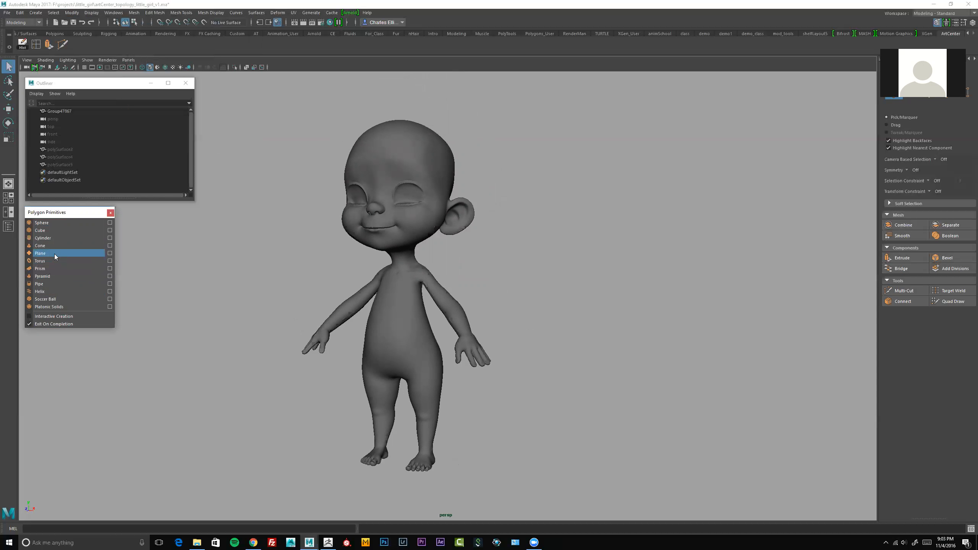
Create a polygon plane, expand its polyPlane construction settings, and move it down to the character's hip level
left_click(42, 254)
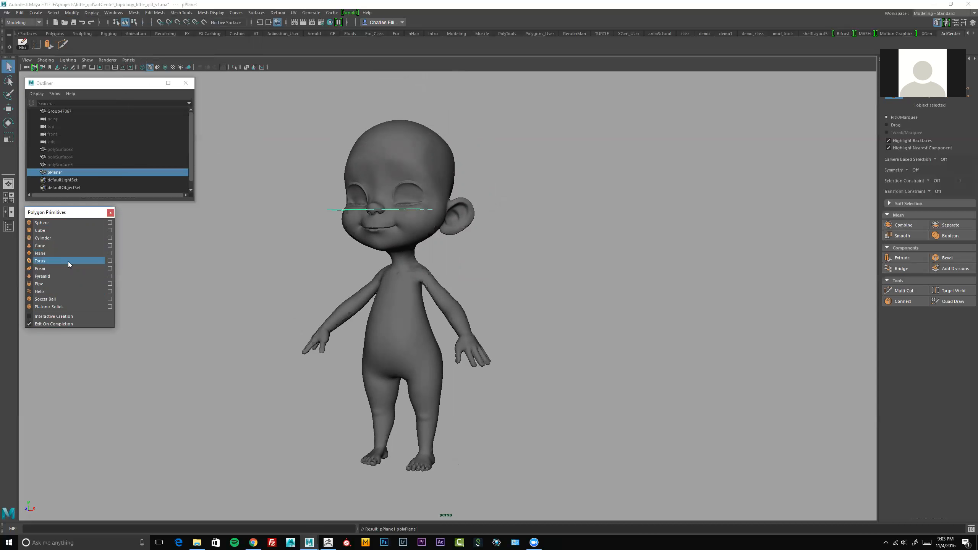
left_click_drag(533, 267, 514, 259, "alt")
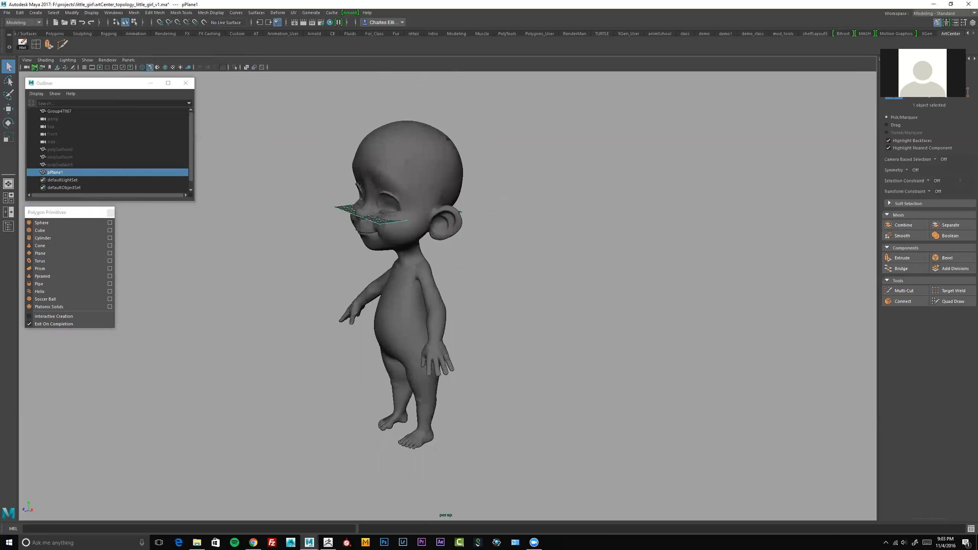
left_click(970, 24)
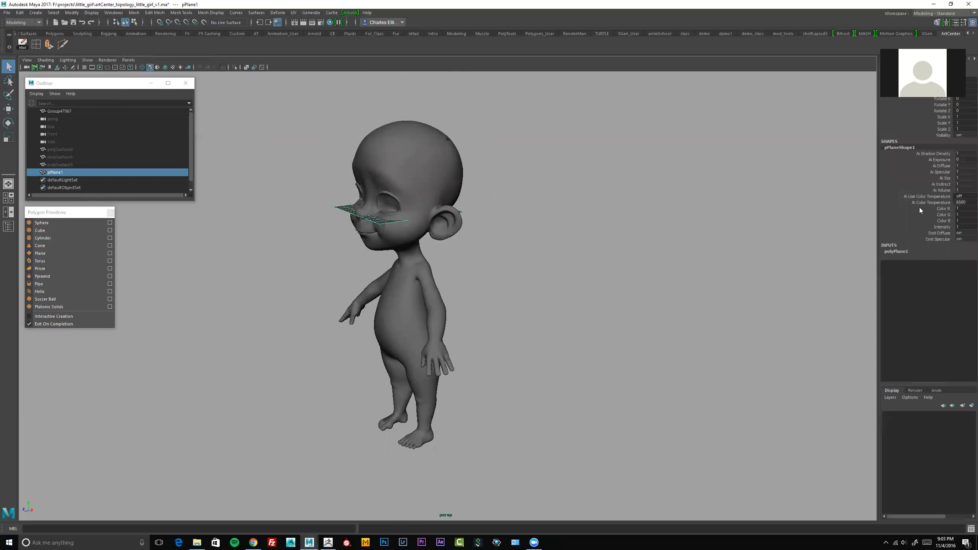
left_click(900, 251)
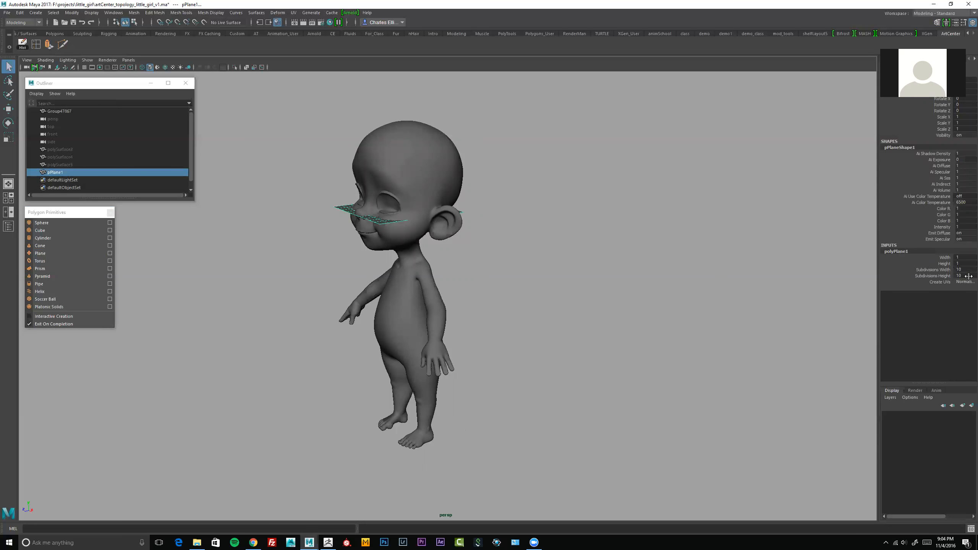
left_click_drag(630, 249, 466, 337, "alt")
key("w")
scroll(441, 307, "up", 3)
scroll(466, 337, "up", 3)
Set both Subdivisions Width and Subdivisions Height of the plane to 2
left_click_drag(964, 269, 967, 275)
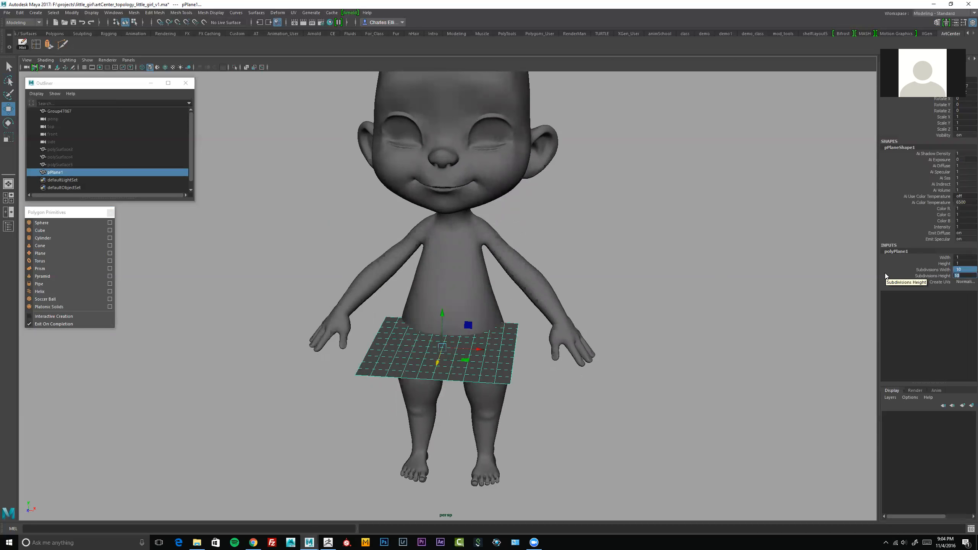
type("4")
key("Return")
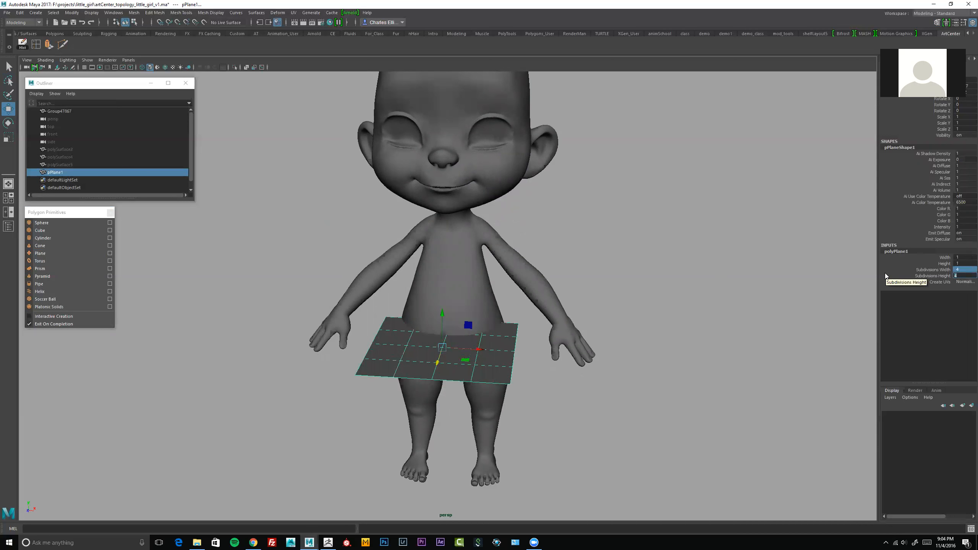
type("2")
key("Return")
Delete the construction history of the plane at the character's hips
left_click_drag(528, 353, 418, 322, "alt")
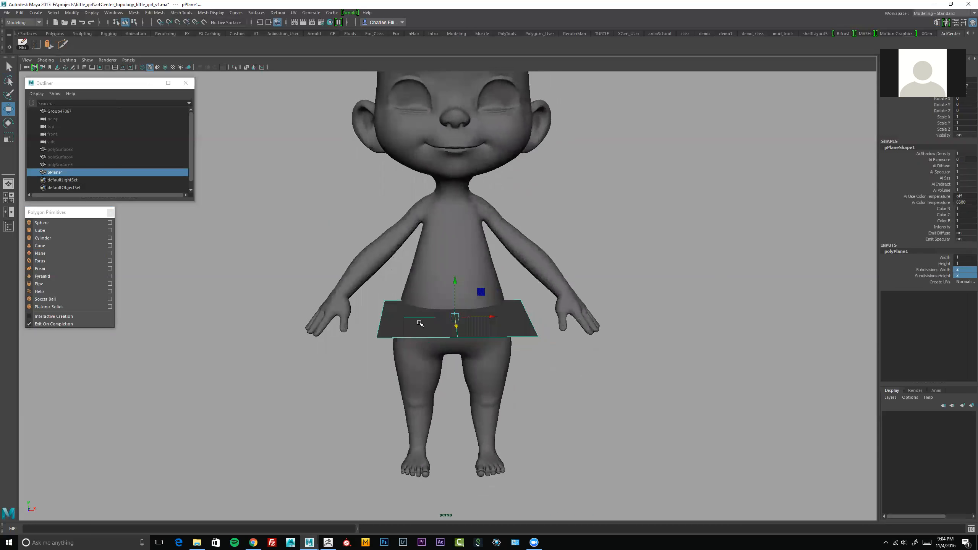
key("[")
key("[")
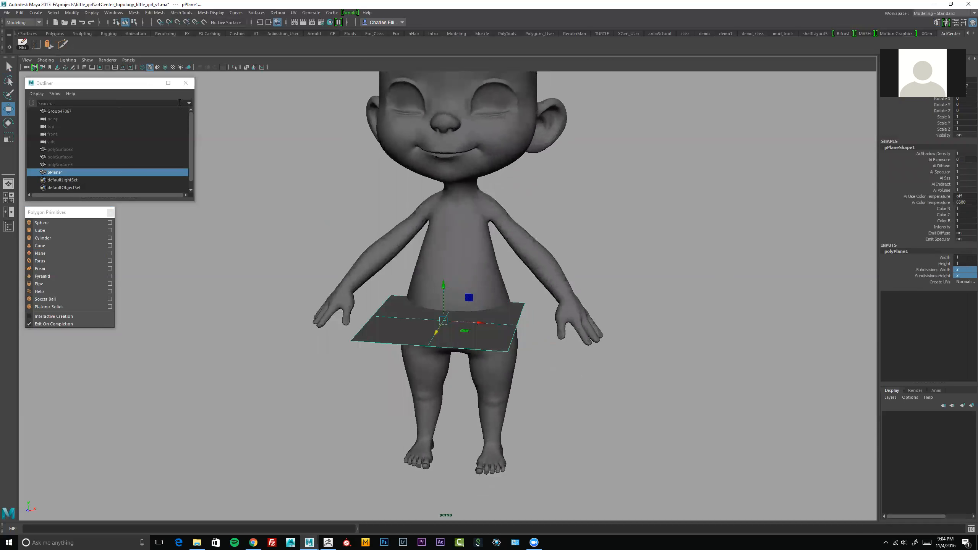
left_click(22, 44)
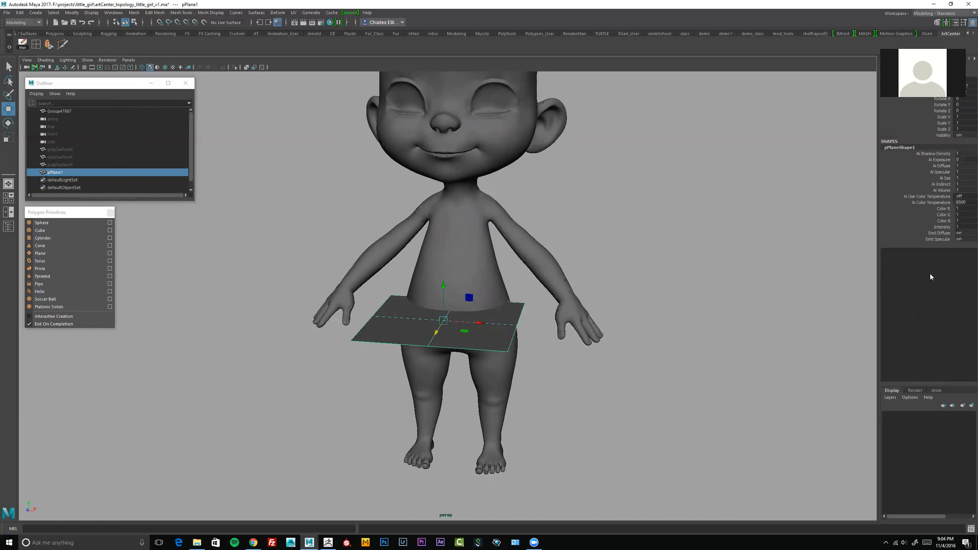
Delete the plane's two faces on the character's right side, keeping only the half beyond the centre line
key("f")
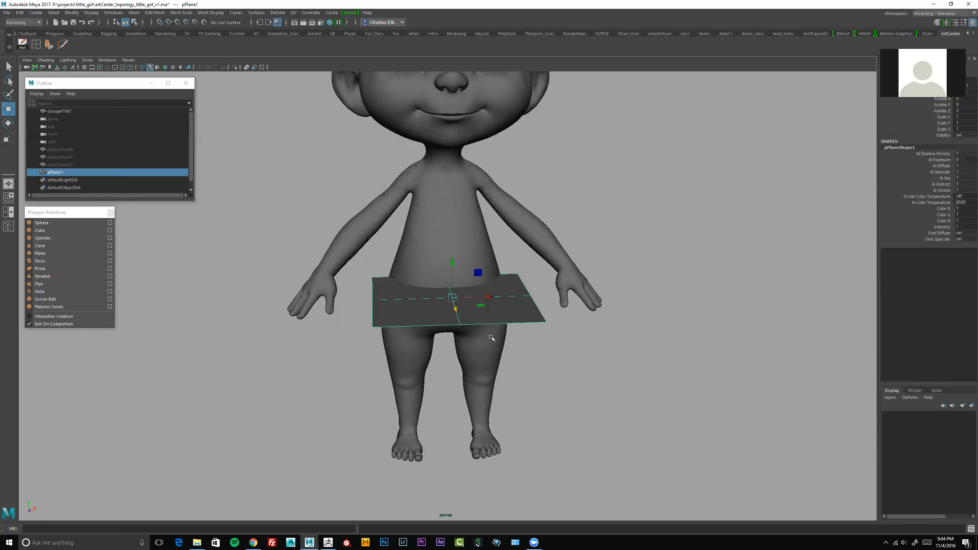
middle_click_drag(496, 322, 496, 316, "alt")
left_click_drag(496, 316, 406, 332, "alt")
right_click_drag(409, 323, 414, 343)
left_click_drag(339, 294, 410, 384)
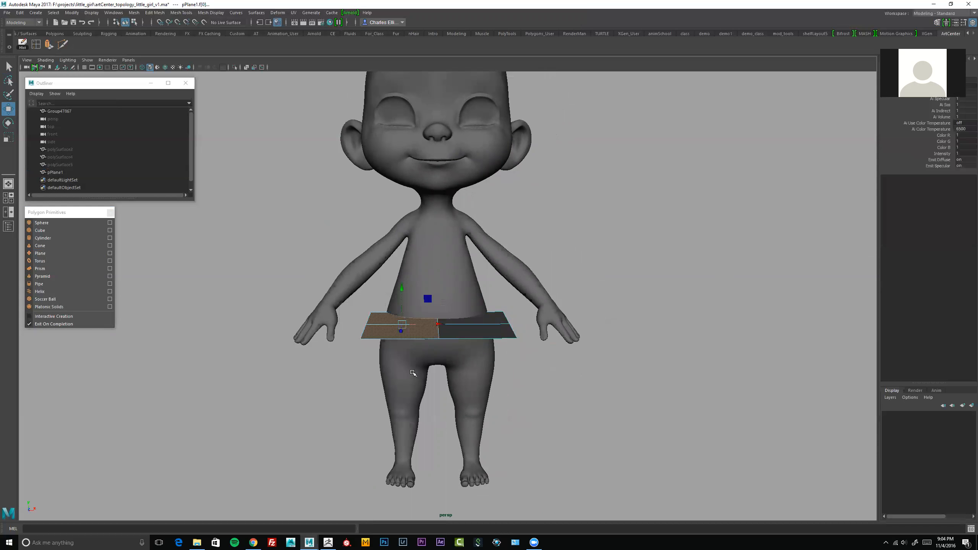
key("Delete")
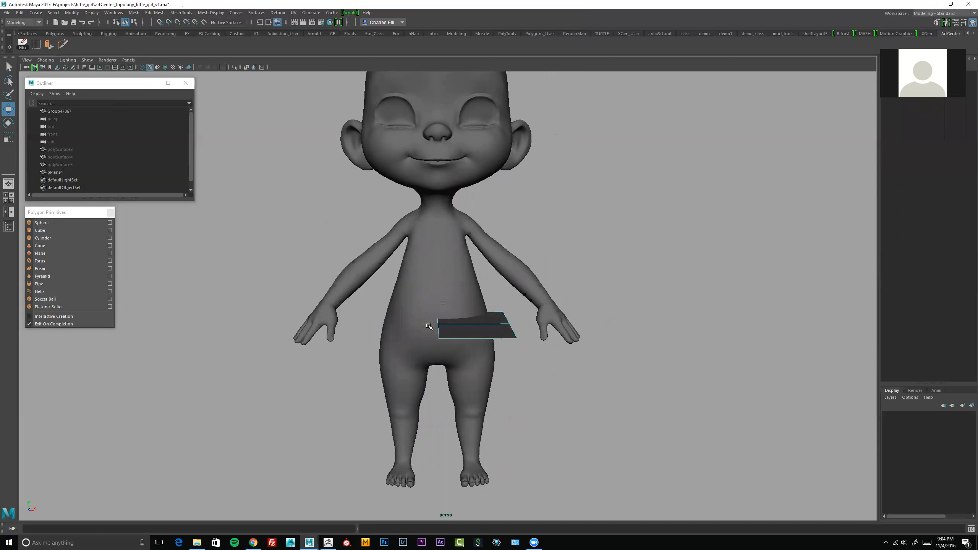
Return the half plane to object mode and rotate it about 90 degrees around X so it stands upright
left_click_drag(432, 327, 446, 327, "alt")
right_click_drag(446, 327, 446, 370)
scroll(443, 335, "down", 1)
left_click_drag(442, 330, 420, 324, "alt")
key("e")
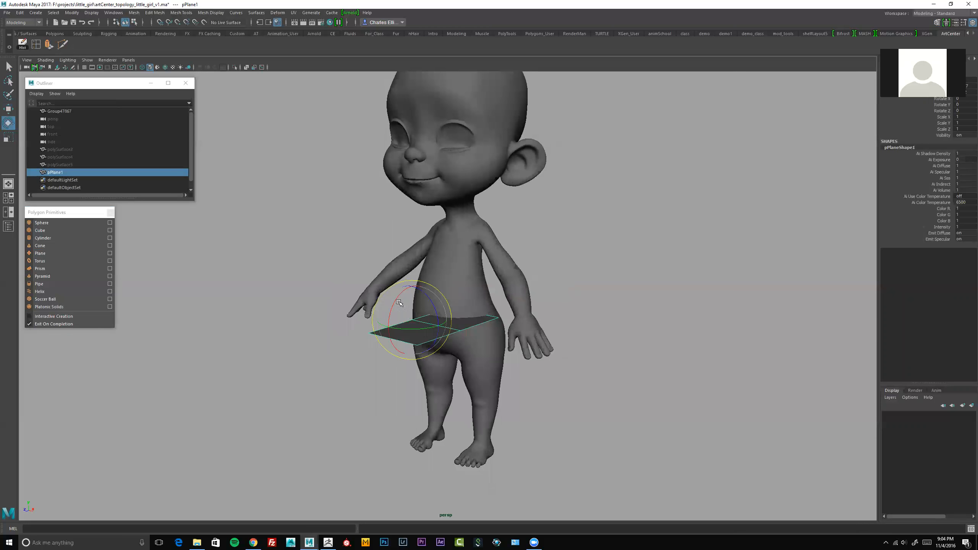
left_click_drag(402, 292, 385, 335)
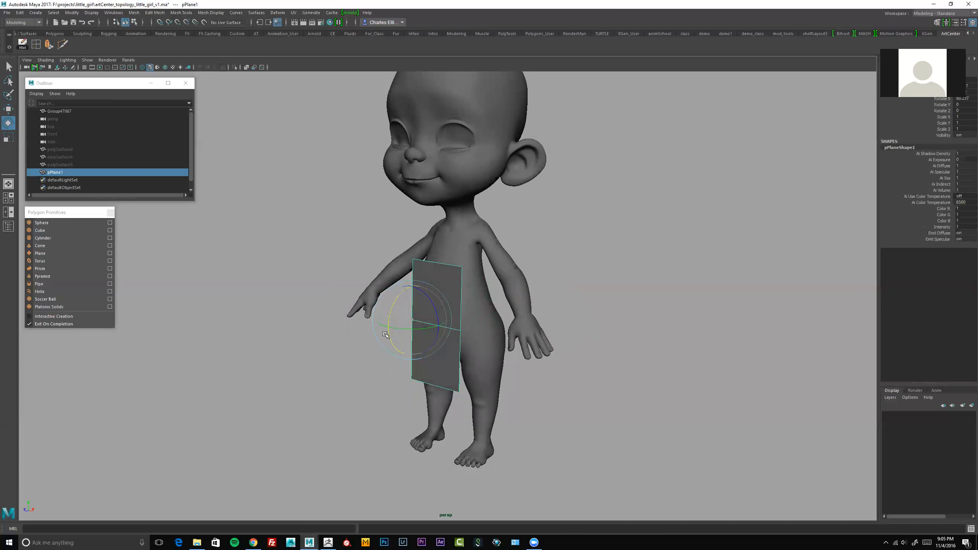
Move the upright plane close to the front of the lower belly and reduce its Z scale to 0.577
left_click_drag(430, 306, 398, 287, "alt")
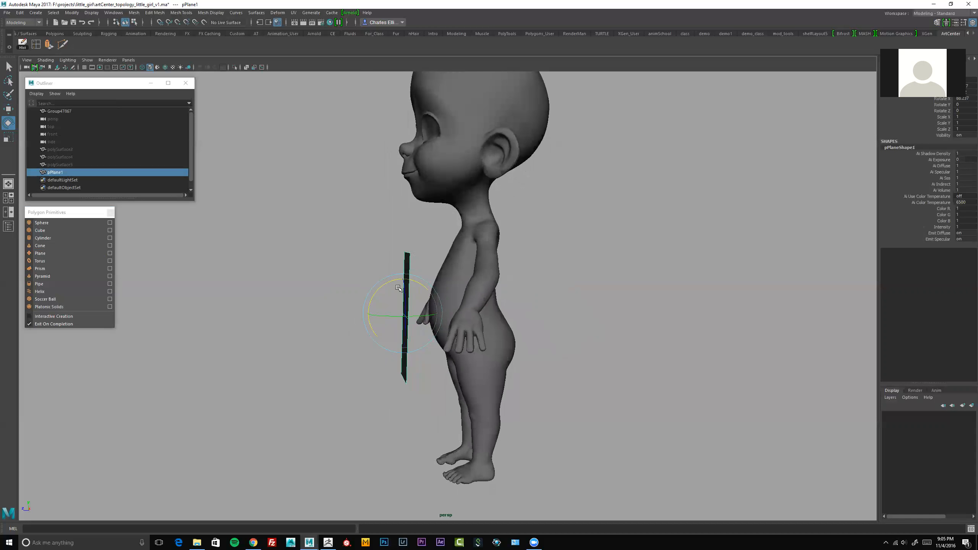
key("w")
left_click_drag(373, 324, 462, 321)
key("r")
left_click_drag(437, 387, 437, 370)
left_click_drag(403, 340, 435, 343, "alt")
right_click_drag(473, 349, 515, 360, "alt")
key("w")
left_click_drag(515, 361, 379, 322, "alt")
key("e")
scroll(491, 319, "down", 1)
key("w")
Select the vertices along the plane's outer edge in vertex mode and return the plane to object mode
right_click_drag(471, 325, 402, 321)
left_click(500, 314)
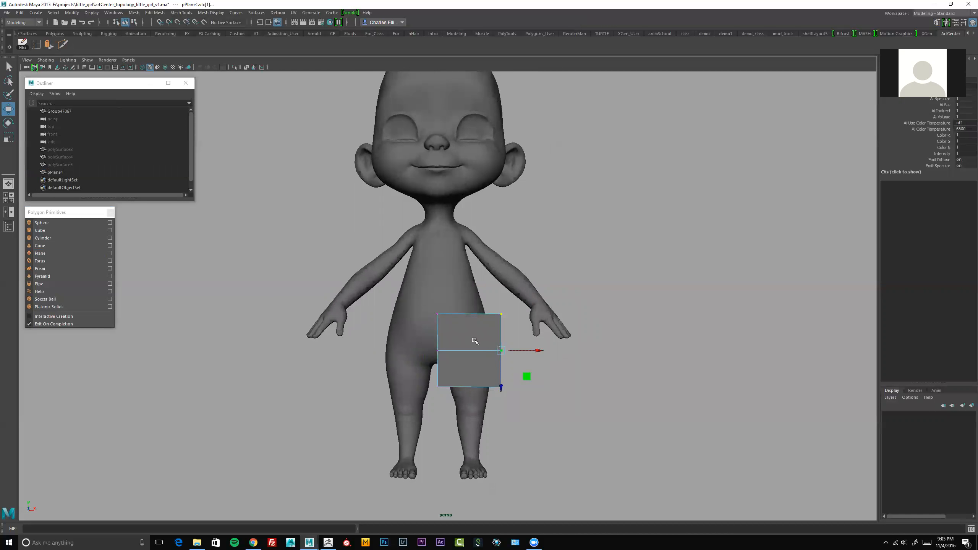
left_click_drag(472, 338, 460, 339, "alt")
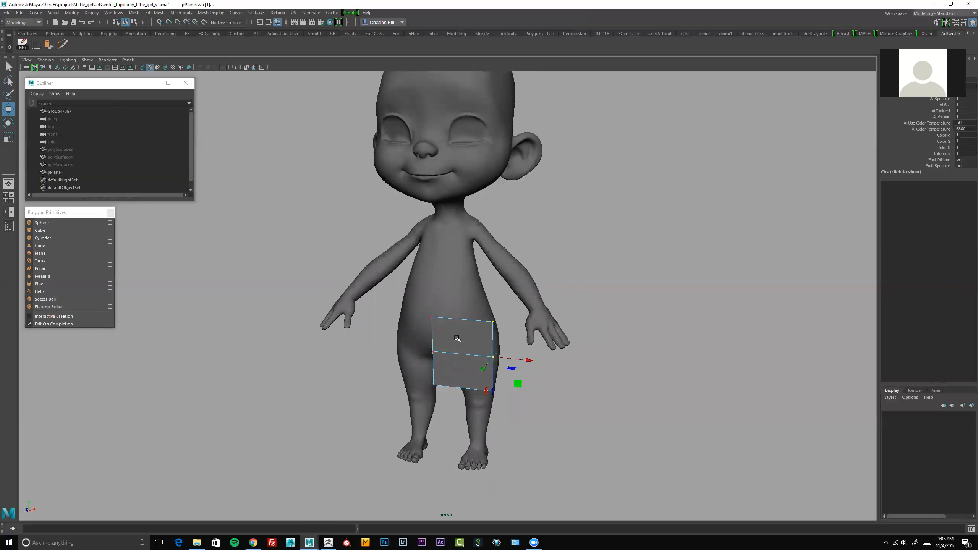
mouse_move(464, 336)
right_mouse_down()
mouse_move(463, 350)
mouse_move(476, 352)
right_mouse_up()
left_click_drag(476, 352, 443, 318, "alt")
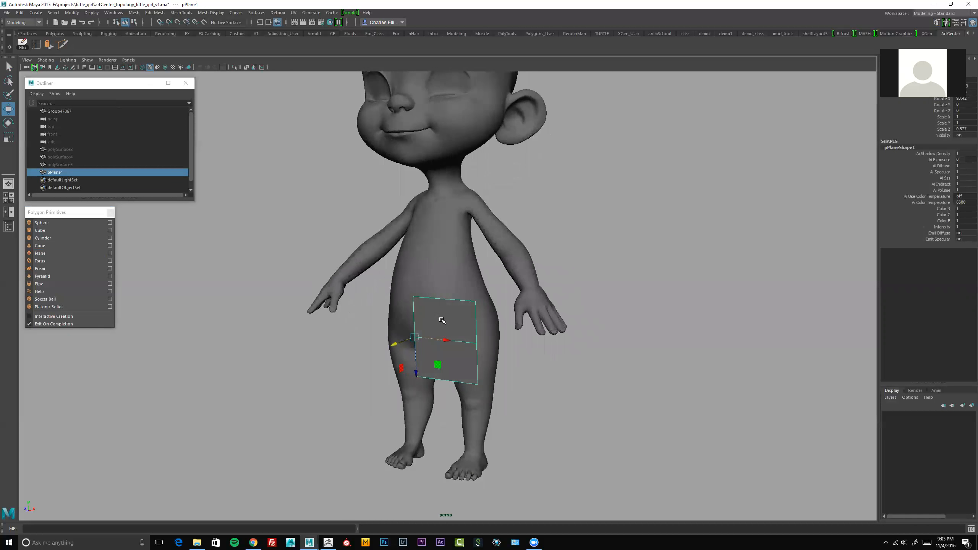
Select the plane's upper face in face mode and return to selecting the whole plane as an object
right_click_drag(442, 315, 432, 337)
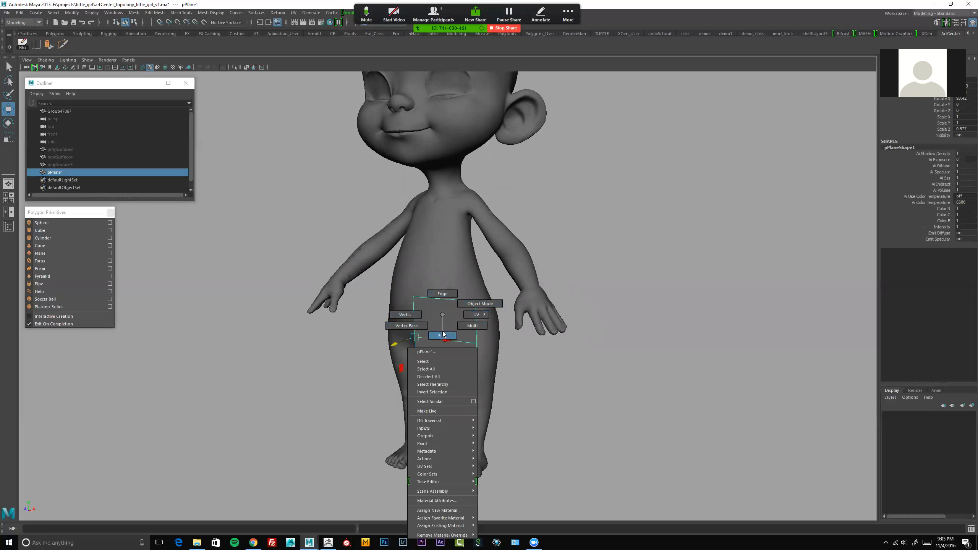
right_click_drag(435, 311, 442, 313)
left_click_drag(442, 315, 441, 318, "alt")
right_click_drag(443, 317, 442, 340)
mouse_move(445, 323)
left_mouse_down("alt")
mouse_move(449, 311)
mouse_move(447, 338)
mouse_move(442, 329)
mouse_move(452, 329)
left_mouse_up("alt")
left_click(451, 313)
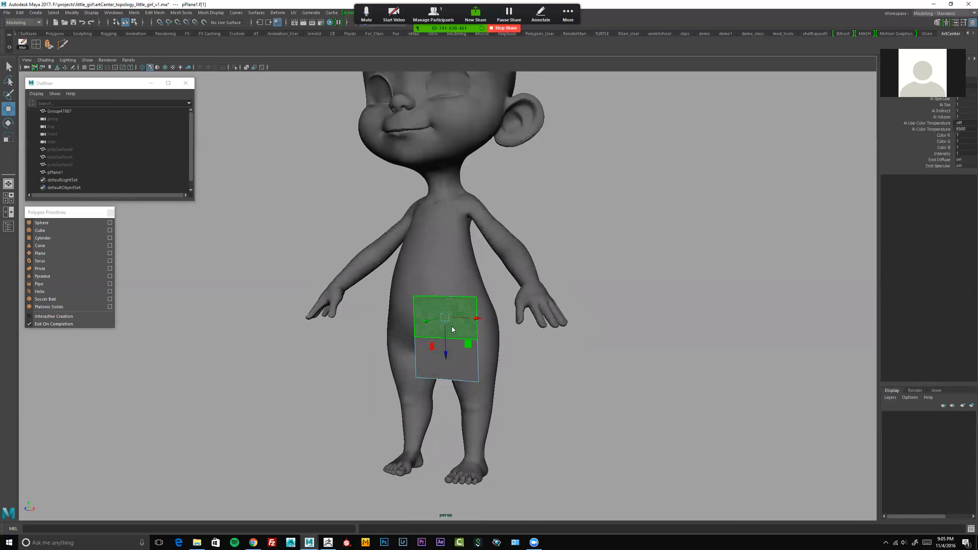
right_click(453, 329)
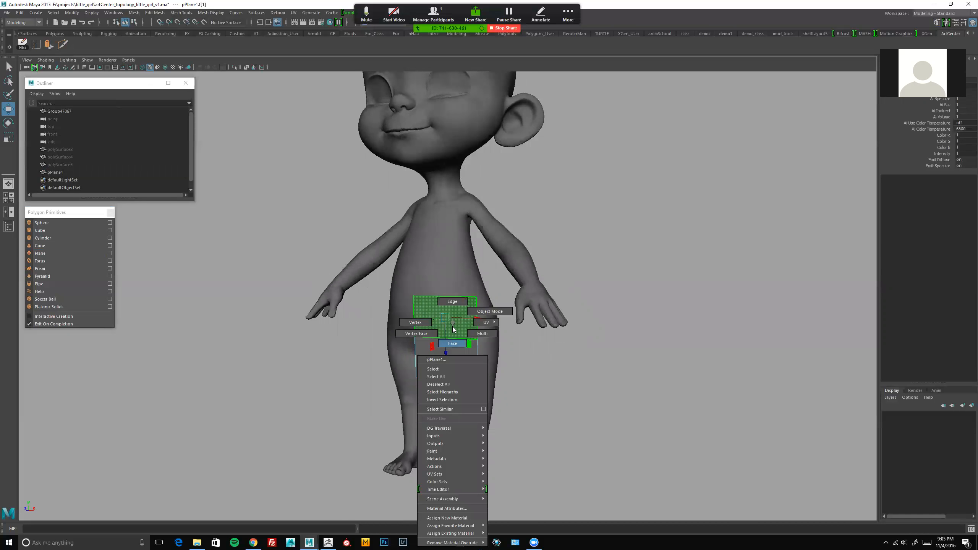
left_click(434, 369)
left_click_drag(446, 350, 451, 299, "alt")
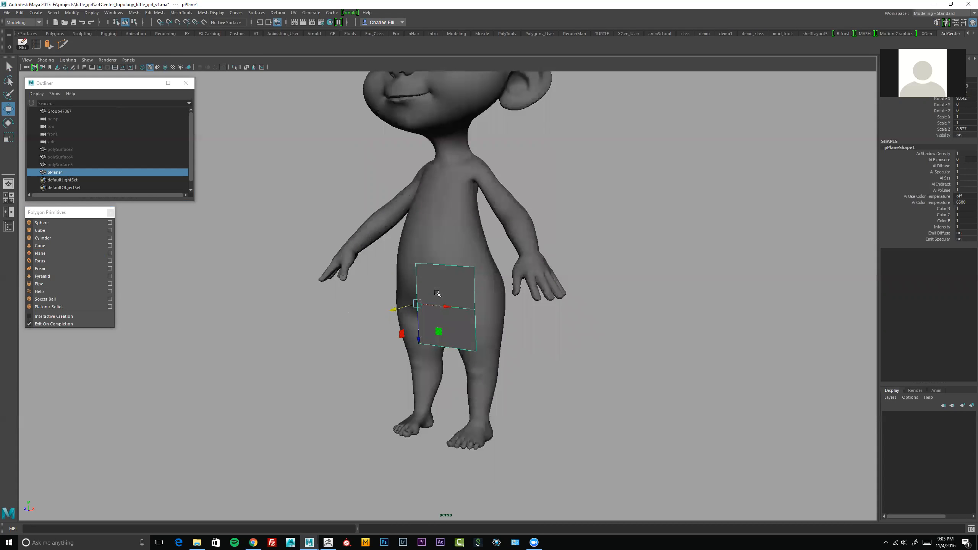
Toggle the selection mode between component type and object type several times, ending in object selection
left_click(133, 22)
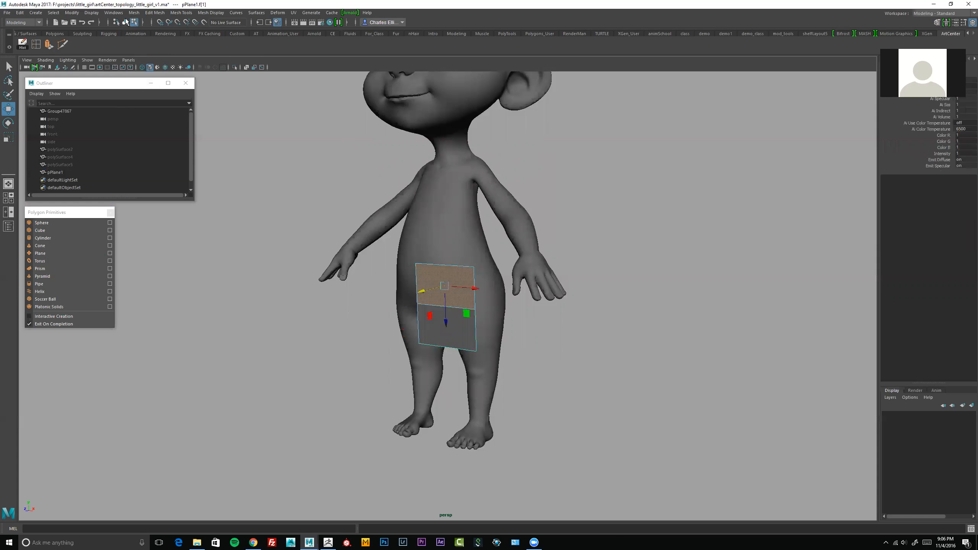
left_click(125, 22)
left_click(134, 22)
left_click(127, 22)
left_click(134, 22)
left_click(130, 22)
left_click(133, 22)
left_click(125, 22)
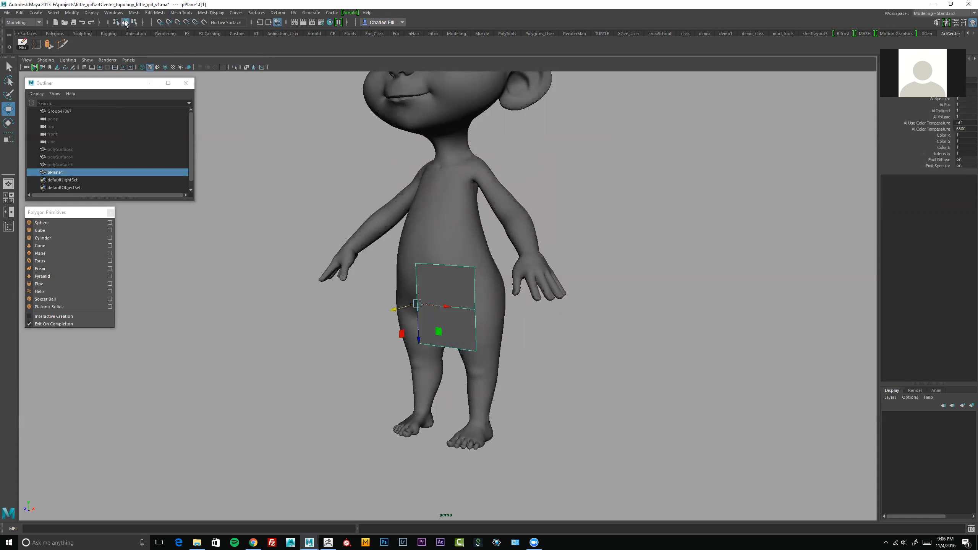
In vertex mode, reposition the plane's vertices so the plane bends to follow the curve of the lower belly
mouse_move(499, 307)
left_mouse_down("alt")
mouse_move(468, 297)
mouse_move(497, 296)
left_mouse_up("alt")
right_click_drag(461, 291, 400, 283)
left_click_drag(471, 250, 518, 358)
left_click_drag(481, 288, 468, 352, "alt")
key("ctrl+z")
double_click(449, 284)
left_click_drag(391, 303, 392, 292)
left_click_drag(437, 307, 457, 313, "alt")
left_click_drag(437, 364, 437, 335)
Refine the vertex selection to the plane's outer side and fit those vertices to the belly
left_click_drag(476, 283, 443, 274, "alt")
left_click_drag(369, 243, 477, 291, "ctrl")
left_click_drag(463, 327, 387, 321, "alt")
left_click_drag(458, 289, 529, 295, "alt")
left_click_drag(468, 286, 394, 262)
Switch the plane to edge mode and select both vertical edges on its outer side
left_click_drag(430, 312, 432, 260, "alt")
right_click(433, 260)
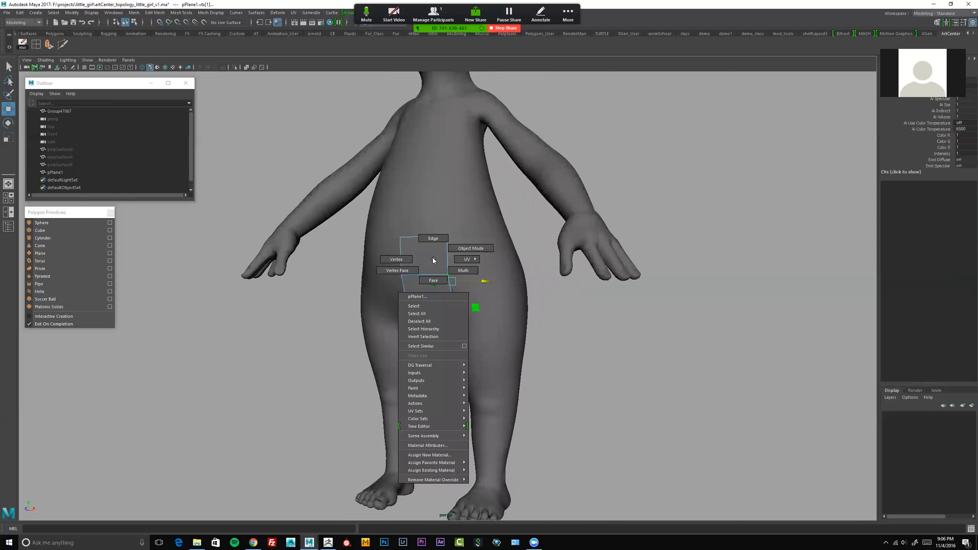
left_click(432, 261)
mouse_move(429, 262)
left_mouse_down("alt")
mouse_move(398, 259)
mouse_move(435, 264)
left_mouse_up("alt")
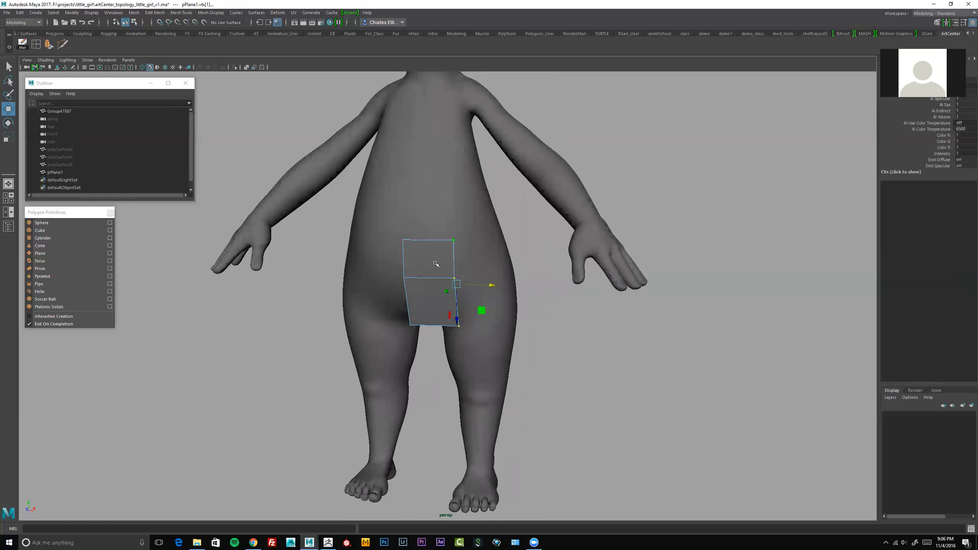
right_click_drag(430, 258, 432, 239)
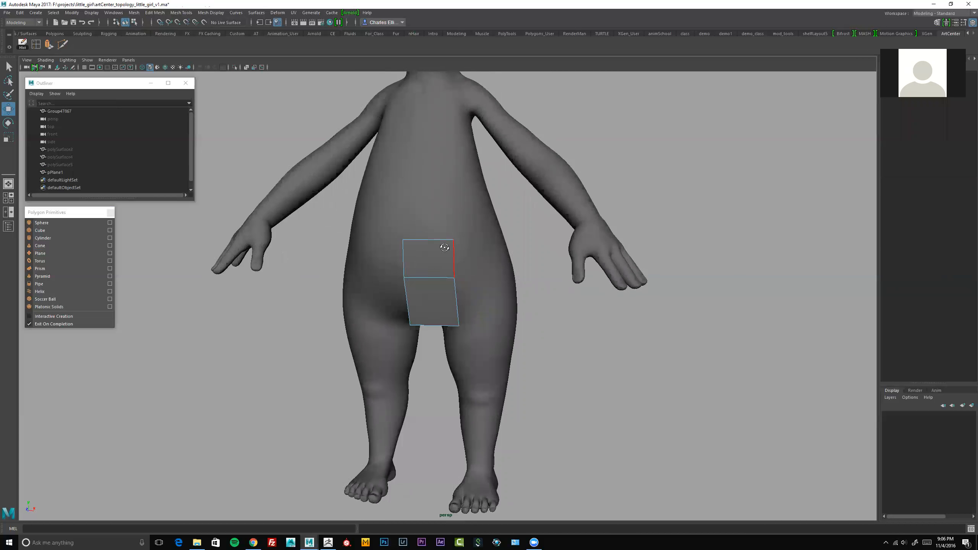
left_click_drag(432, 246, 454, 253, "alt")
left_click(452, 254)
left_click(453, 292, "shift")
left_click_drag(478, 292, 475, 290, "alt")
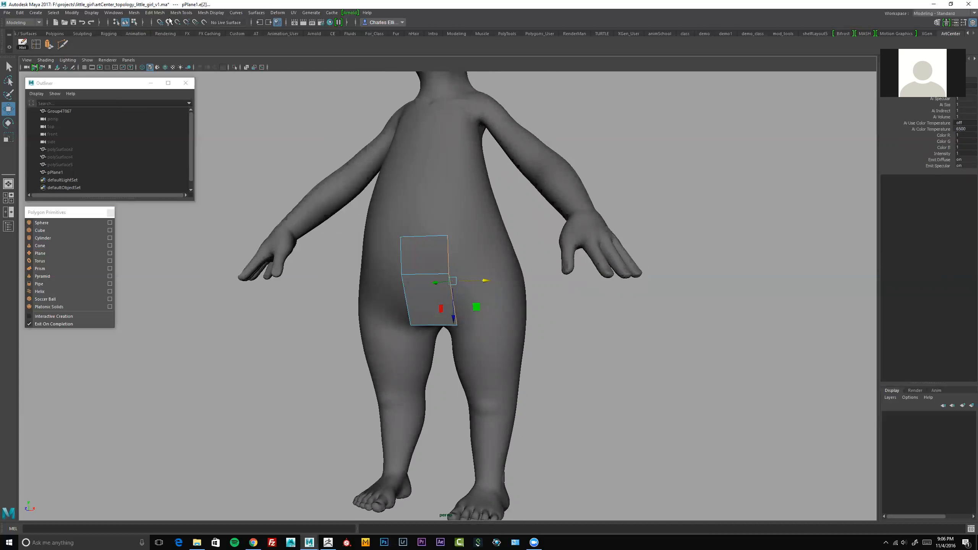
left_click(155, 13)
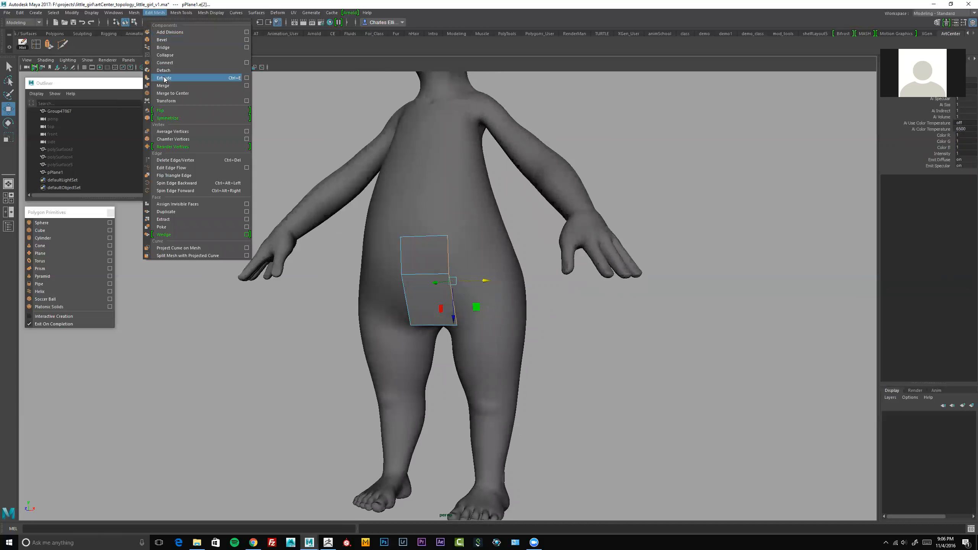
left_click(163, 78)
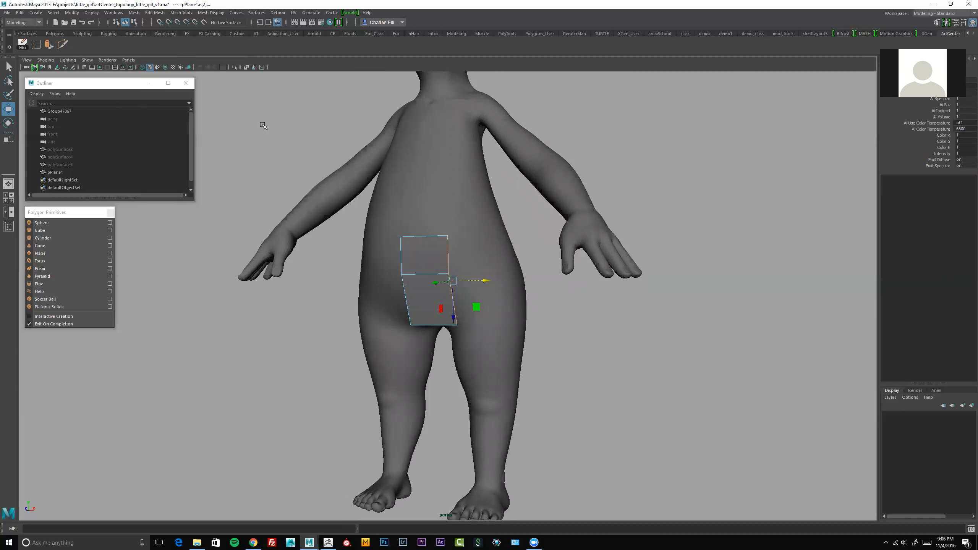
key("space")
left_click_drag(438, 255, 446, 294)
mouse_move(438, 255)
left_mouse_down()
mouse_move(424, 256)
mouse_move(427, 267)
mouse_move(451, 256)
mouse_move(418, 242)
mouse_move(443, 318)
mouse_move(425, 259)
mouse_move(439, 266)
mouse_move(438, 257)
left_mouse_up()
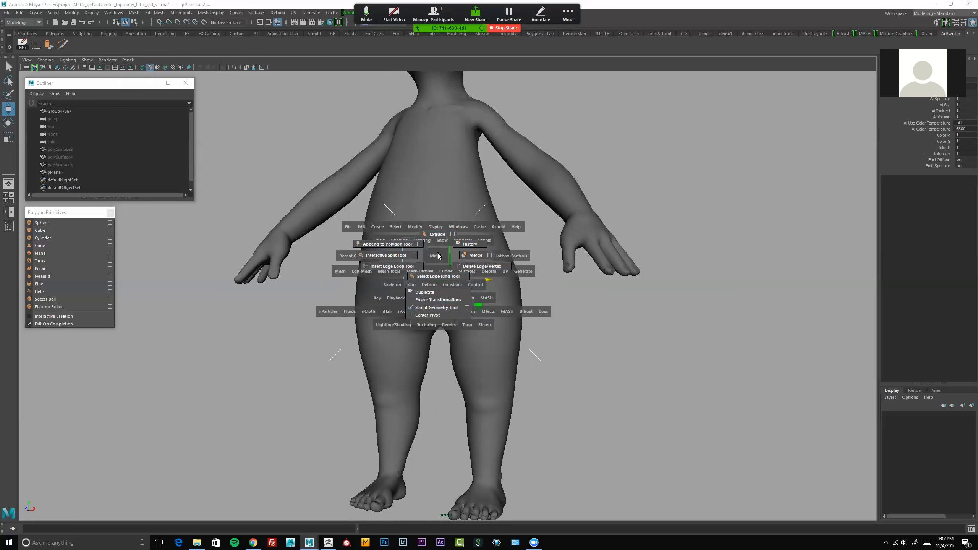
mouse_move(438, 260)
left_mouse_down()
mouse_move(437, 244)
mouse_move(441, 274)
mouse_move(422, 246)
mouse_move(431, 255)
left_mouse_up()
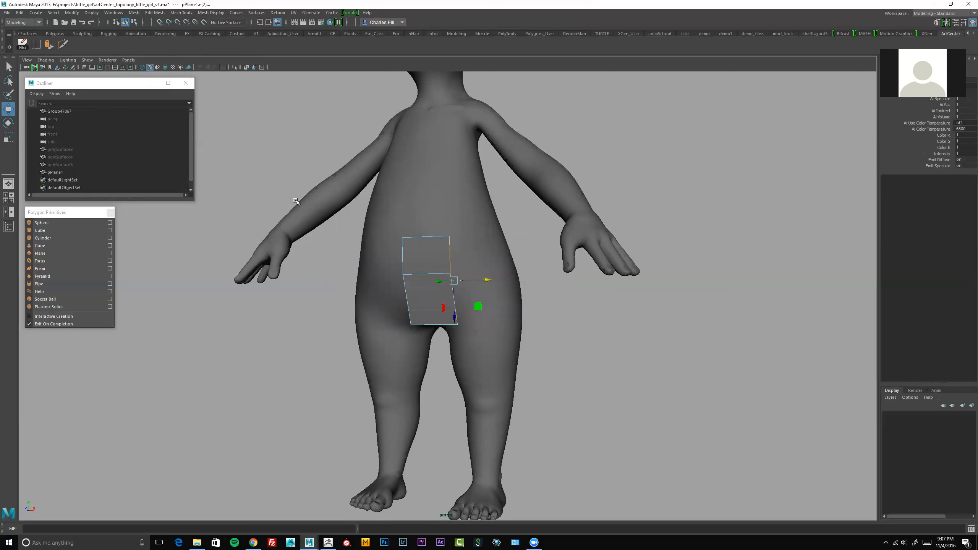
Extrude the two outer side edges toward the hip with a Local Translate Z of about 0.171
left_click_drag(442, 249, 466, 256, "alt")
left_click(45, 42)
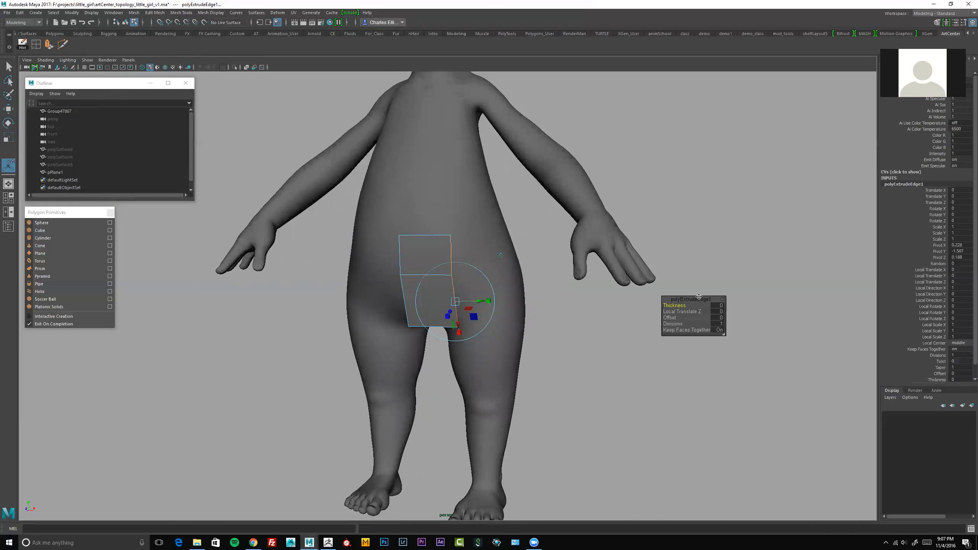
left_click_drag(697, 300, 597, 299)
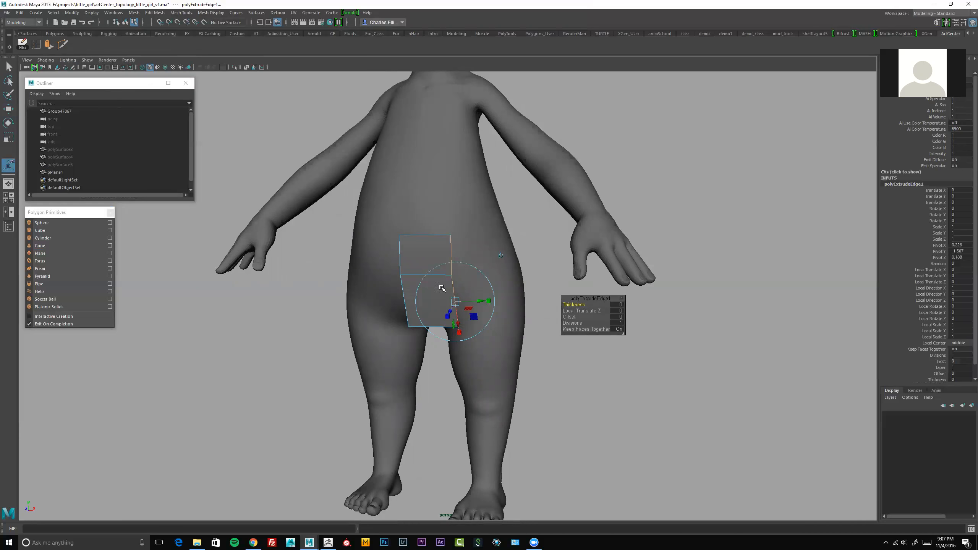
left_click_drag(463, 256, 418, 262, "alt")
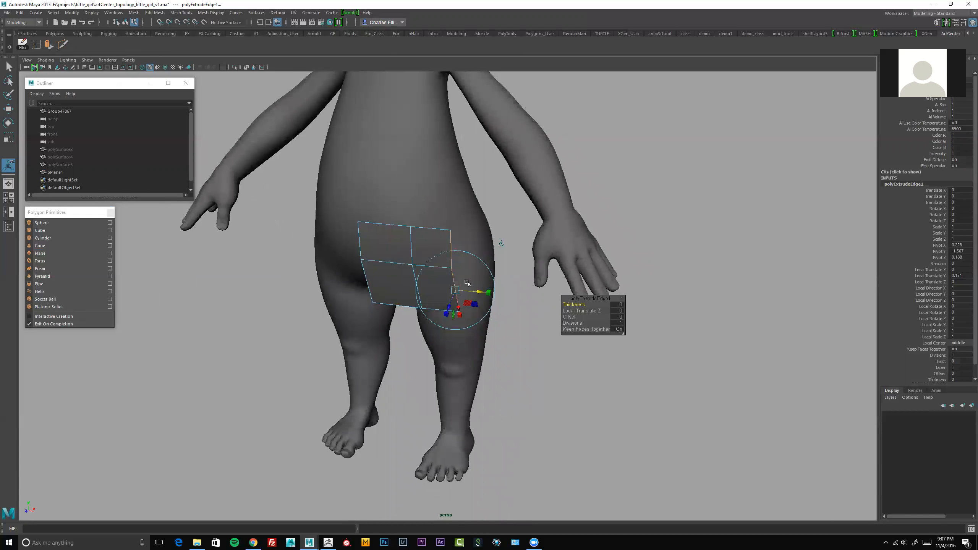
left_click_drag(483, 288, 436, 222, "alt")
Move the top, middle and bottom vertices of the new outer column onto the side of the hip
key("w")
key("e")
mouse_move(435, 222)
left_mouse_down("alt")
mouse_move(488, 233)
mouse_move(434, 229)
left_mouse_up("alt")
key("w")
double_click(411, 234)
left_click(461, 203)
left_click_drag(462, 198, 438, 236, "alt")
left_click(446, 203)
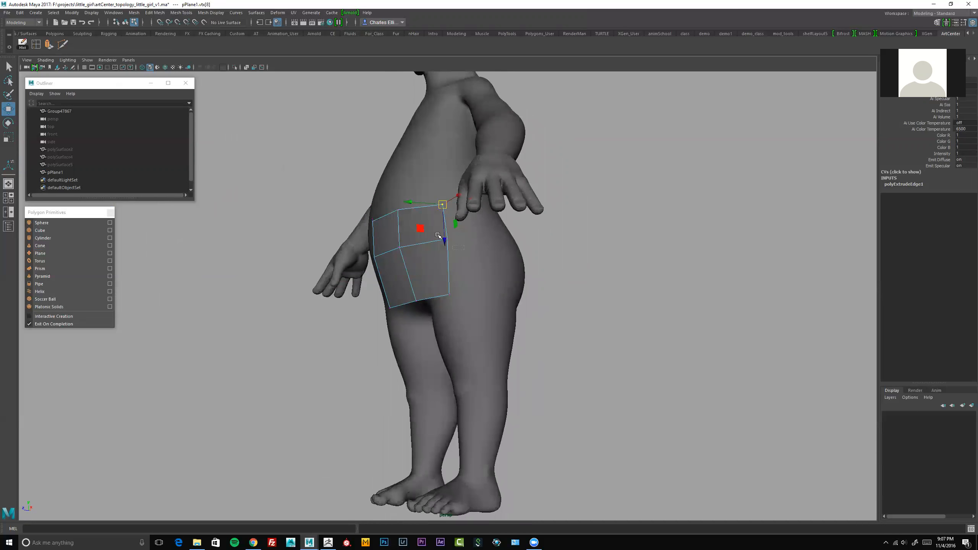
left_click_drag(455, 294, 458, 263, "alt")
left_click(443, 294)
Select the outer vertical edges and extrude them repeatedly to wrap the band around the hip toward the back
right_click_drag(443, 263, 443, 247)
left_click(452, 233)
left_click_drag(452, 233, 430, 231, "alt")
key("ctrl+e")
key("e")
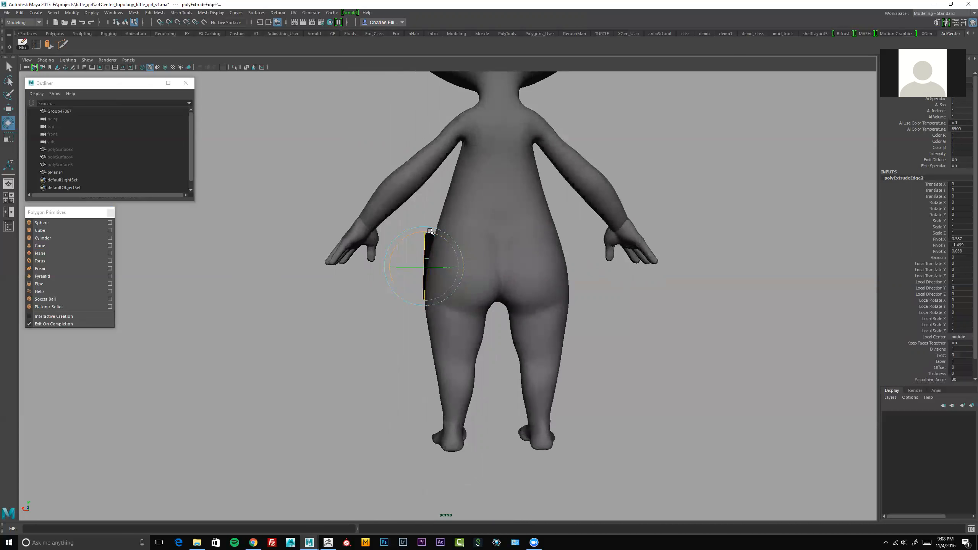
key("w")
left_click_drag(471, 256, 498, 253, "alt")
key("ctrl+e")
key("w")
key("ctrl+e")
Select the vertex columns of the newly extruded back sections and fit them around the body
right_click_drag(498, 253, 476, 251)
left_click_drag(495, 234, 462, 322)
left_click_drag(388, 264, 473, 296, "alt")
left_click_drag(526, 275, 468, 264, "alt")
left_click_drag(482, 227, 520, 313)
left_click_drag(524, 269, 476, 282, "alt")
key("r")
Select the open vertical edges at the back and extrude them once more across the buttocks
right_click_drag(467, 267, 466, 245)
mouse_move(463, 278)
left_mouse_down("alt")
mouse_move(500, 257)
mouse_move(495, 234)
mouse_move(478, 265)
mouse_move(436, 268)
mouse_move(466, 264)
mouse_move(474, 249)
left_mouse_up("alt")
key("ctrl+z")
double_click(494, 252)
key("space")
key("w")
In vertex mode, move the band's lower and middle vertices beside the buttock onto the body surface
right_click_drag(459, 242, 435, 242)
left_click_drag(458, 246, 476, 270, "alt")
left_click(504, 299)
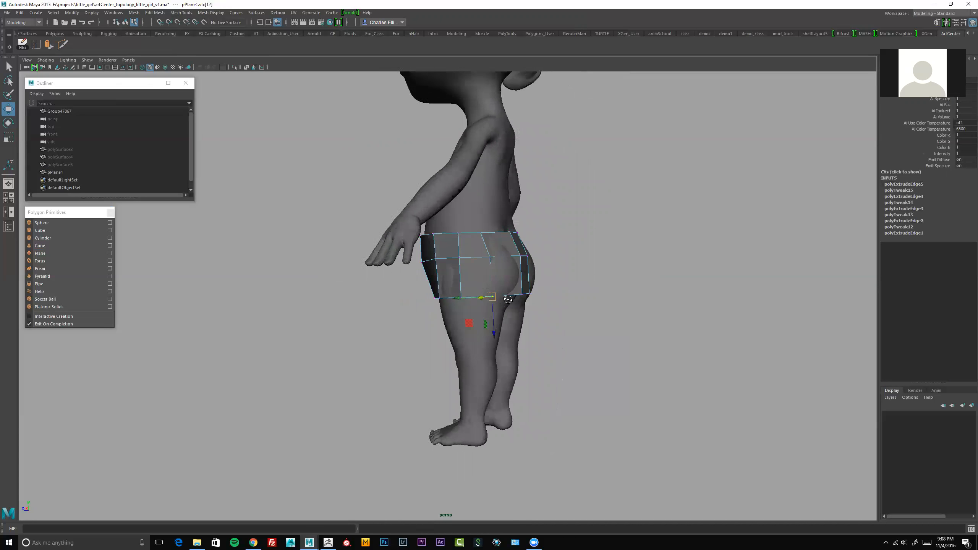
left_click_drag(506, 300, 497, 296, "alt")
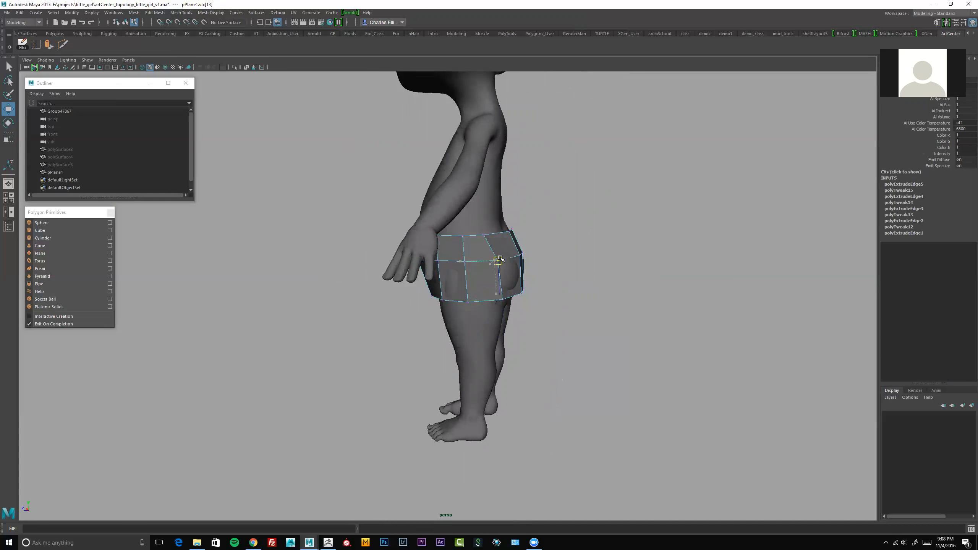
left_click_drag(522, 260, 461, 253, "alt")
left_click_drag(443, 261, 448, 306)
Adjust the remaining back and upper vertices so the band fits evenly around the hip and buttock
left_click_drag(448, 304, 430, 291, "alt")
left_click_drag(435, 299, 461, 292, "alt")
left_click_drag(460, 302, 524, 304, "alt")
left_click_drag(465, 295, 463, 296)
left_click_drag(467, 301, 429, 295, "alt")
left_click_drag(442, 301, 544, 270, "alt")
left_click(507, 233)
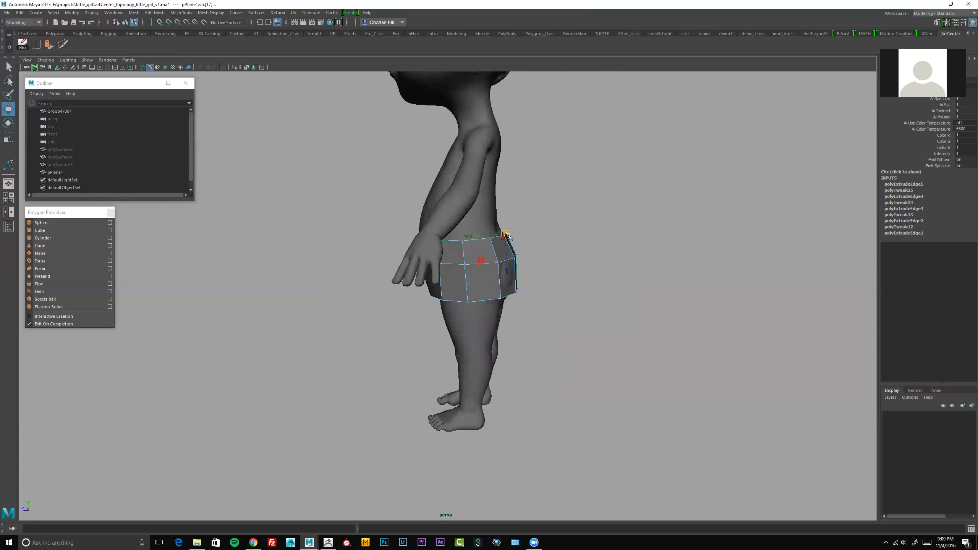
left_click_drag(507, 235, 417, 231, "alt")
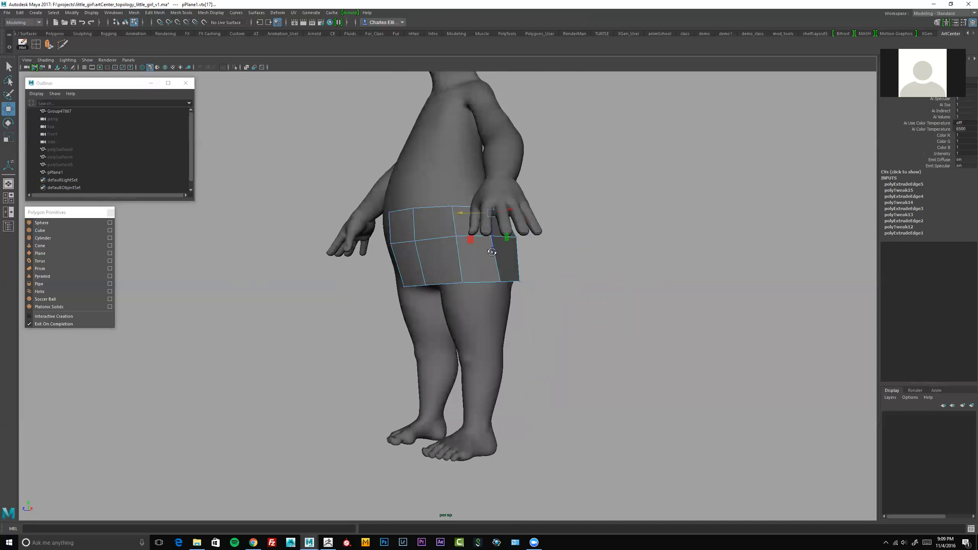
Duplicate the hip band as a whole object and move the copy to the side of the character
left_click_drag(535, 242, 423, 237, "alt")
left_click_drag(500, 234, 558, 249, "alt")
right_click_drag(346, 250, 381, 253, "alt")
left_click_drag(408, 258, 448, 251, "alt")
right_click_drag(449, 251, 448, 299)
scroll(454, 261, "down", 3)
left_click_drag(457, 258, 670, 278, "alt")
key("ctrl+d")
middle_click_drag(670, 278, 565, 266, "alt")
scroll(561, 260, "up", 3)
Extrude the front edge on the upper rim of the copied band upward into a new face
left_click_drag(539, 236, 451, 220, "alt")
right_click_drag(476, 217, 478, 186)
left_click(476, 206)
left_click_drag(476, 225, 492, 217, "alt")
key("space")
right_click_drag(497, 217, 497, 262, "shift")
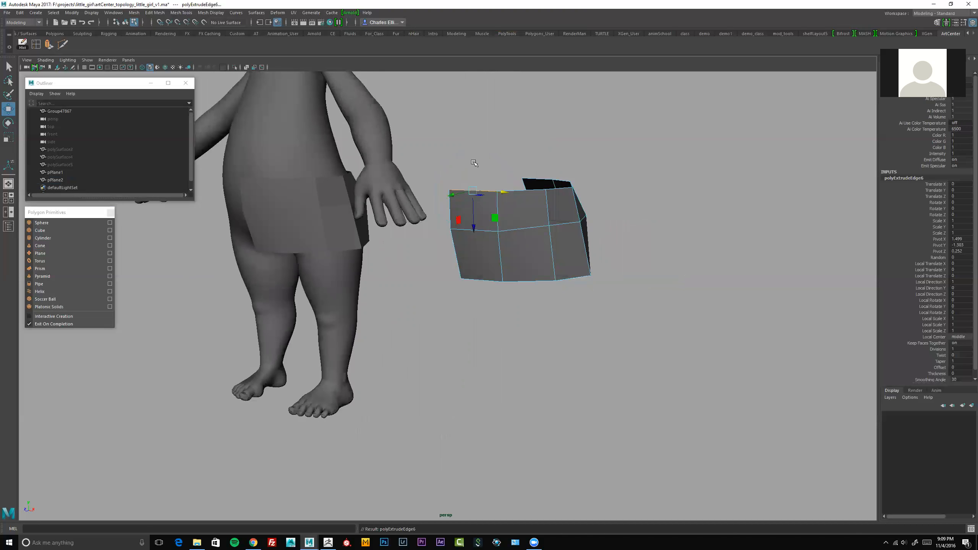
left_click_drag(472, 201, 497, 214)
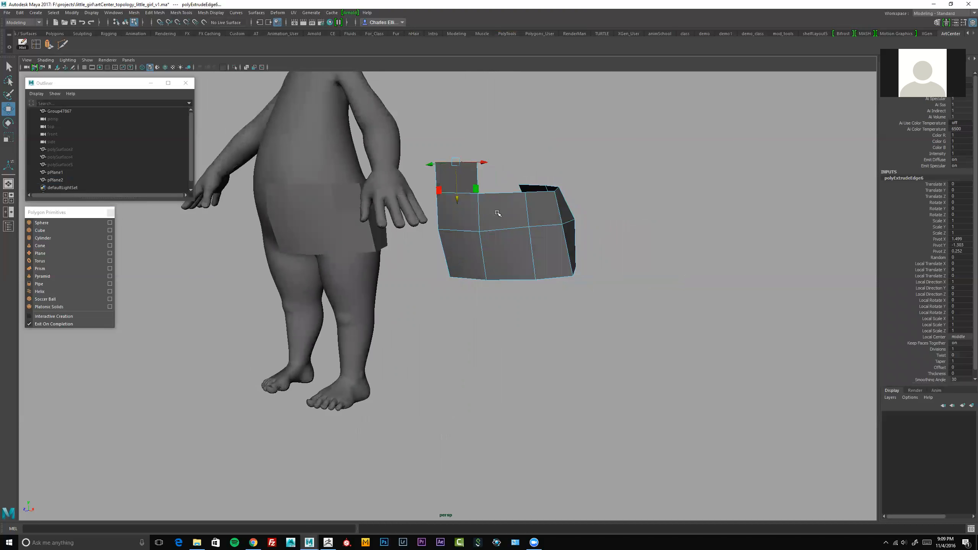
Try to extrude a single face of the copied band in face mode, and undo the attempt
right_click_drag(497, 214, 496, 263)
left_click_drag(484, 250, 575, 214, "alt")
left_click(515, 248)
key("space")
left_click_drag(575, 222, 468, 239, "alt")
key("ctrl+z")
key("ctrl+z")
Extrude all faces of the copied band to give it thickness, with a Local Translate Z of about -0.039
right_click_drag(471, 233, 507, 256)
left_click_drag(506, 256, 524, 249, "alt")
middle_click_drag(491, 253, 472, 262, "alt")
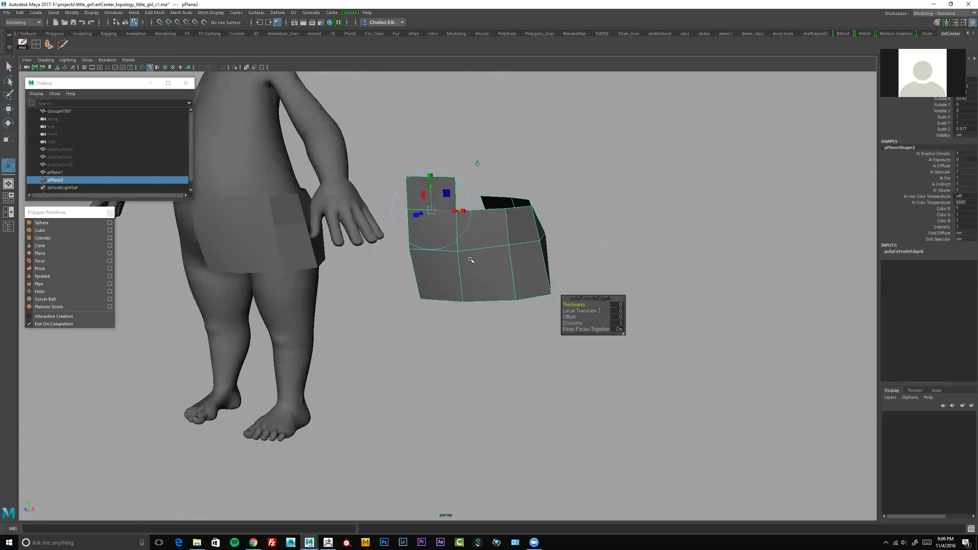
key("space")
left_click_drag(468, 236, 514, 272)
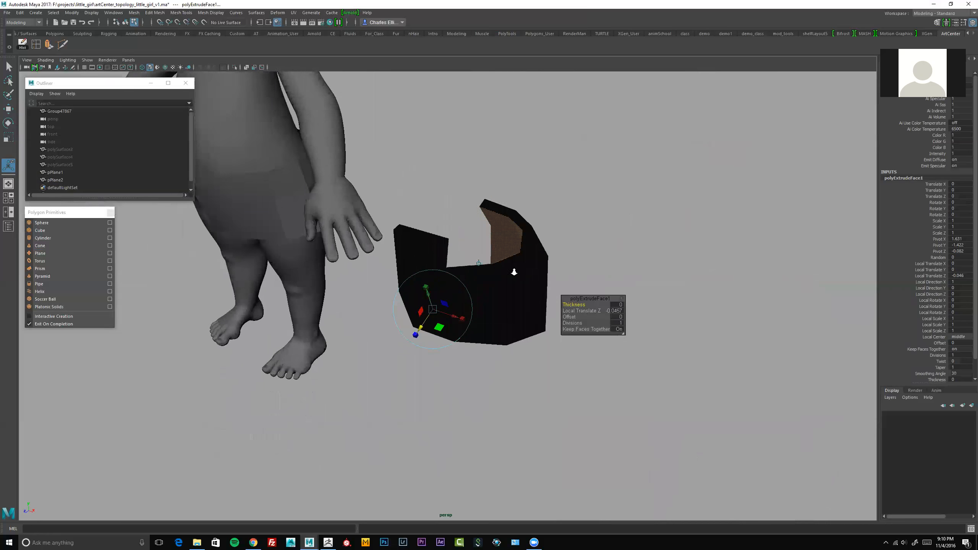
scroll(514, 271, "up", 2)
left_click_drag(415, 323, 474, 262)
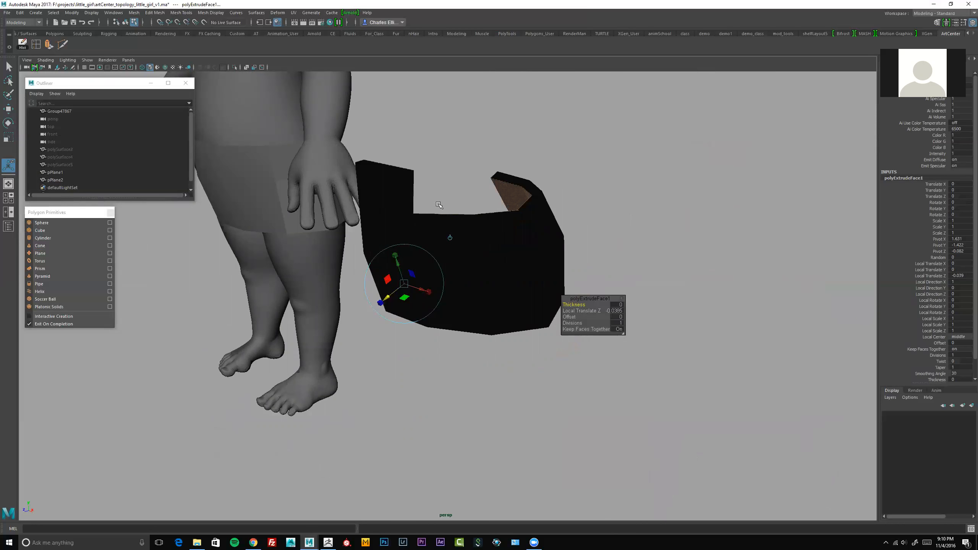
Turn two-sided lighting on in the viewport to compare the thickened copy's shading, and turn it off again
left_click(67, 60)
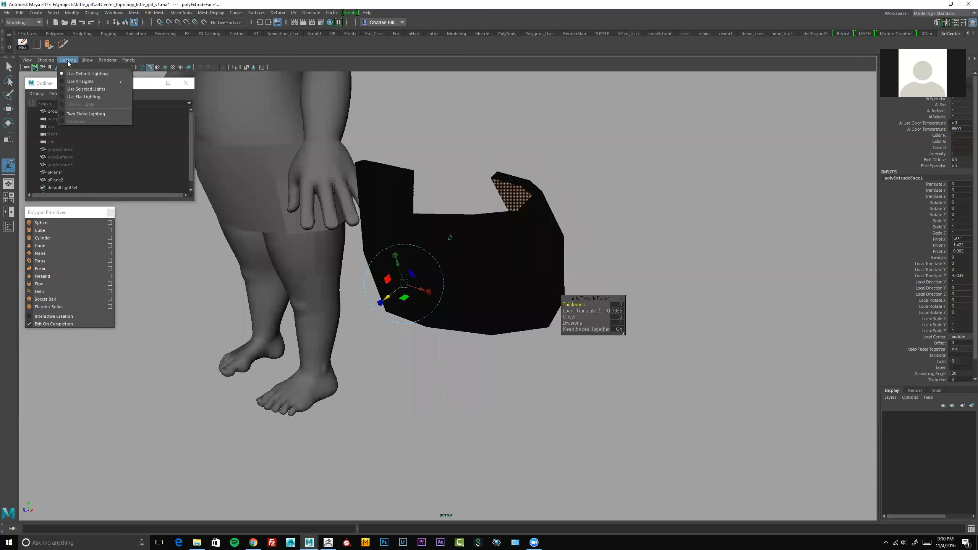
left_click(63, 114)
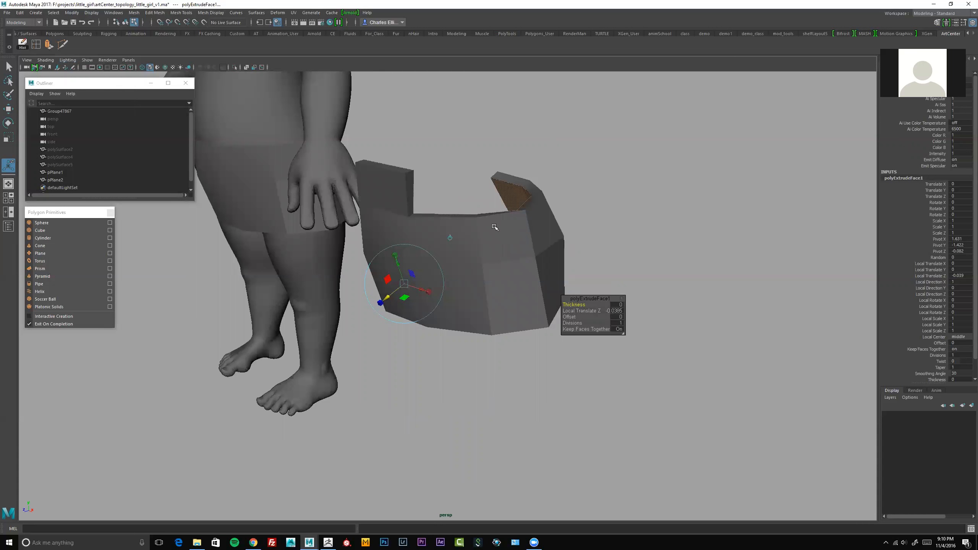
left_click(72, 60)
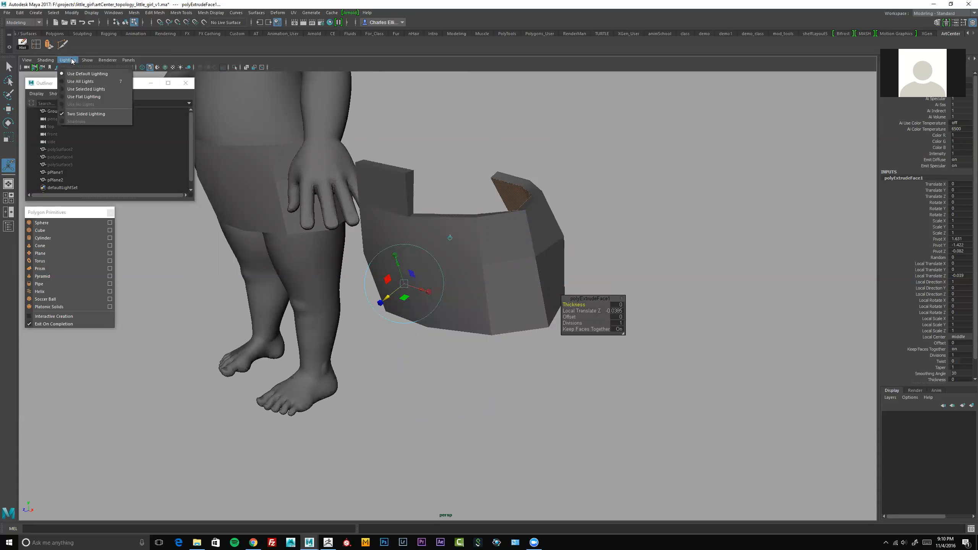
left_click(61, 114)
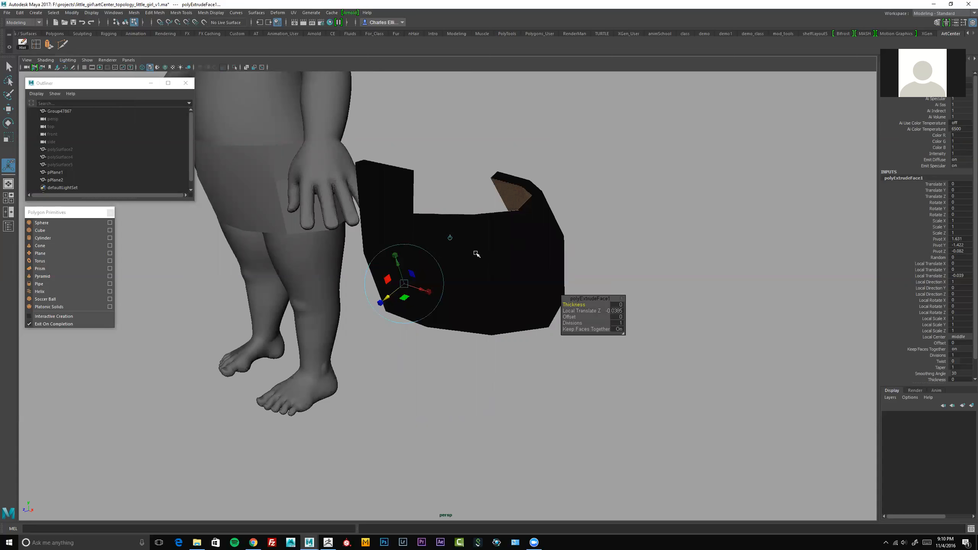
Select the whole thickened copy in object mode and reverse its normals
left_click_drag(533, 258, 431, 154, "alt")
left_click_drag(511, 210, 442, 153, "alt")
left_click(449, 204)
left_click_drag(449, 204, 500, 208, "alt")
key("ctrl+z")
right_click_drag(500, 208, 509, 253, "shift")
left_click_drag(509, 253, 456, 185, "alt")
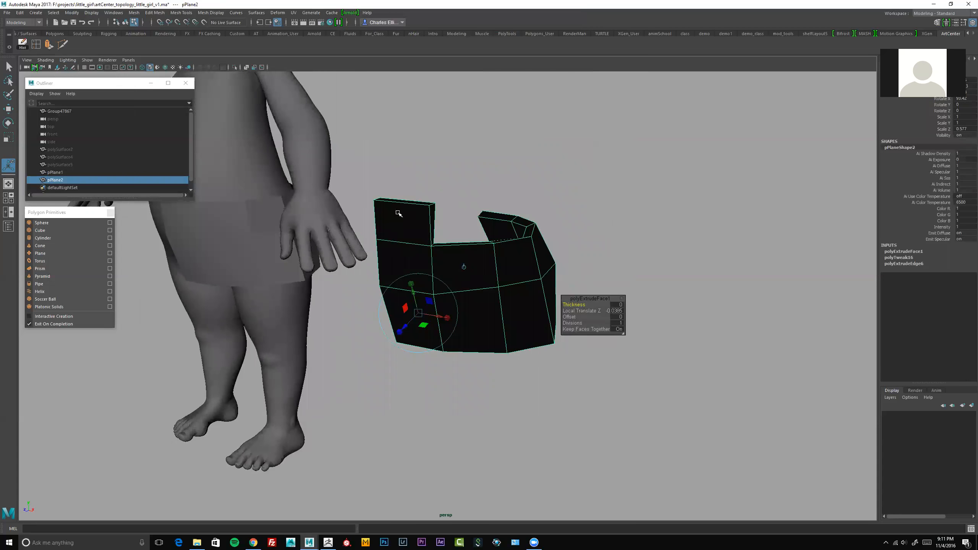
middle_click_drag(398, 164, 395, 158, "alt")
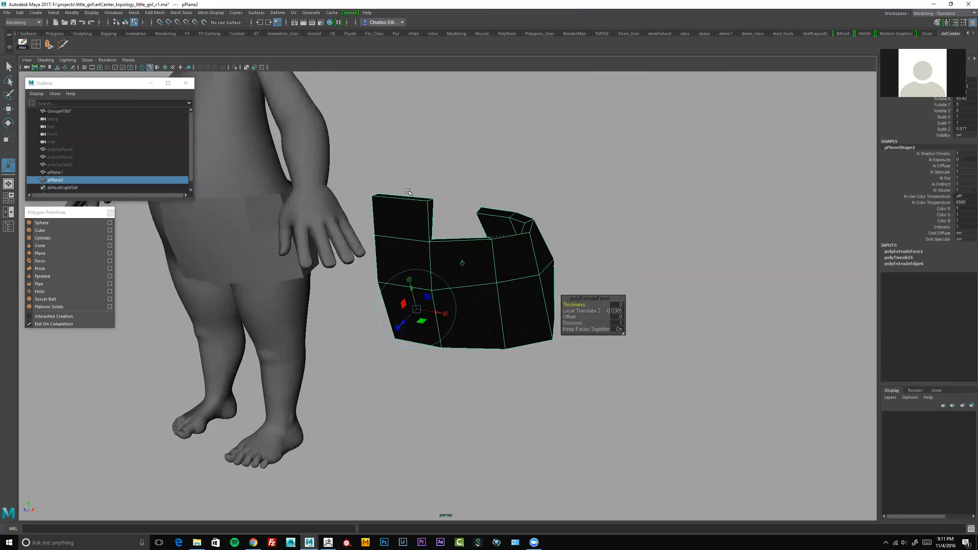
left_click(211, 12)
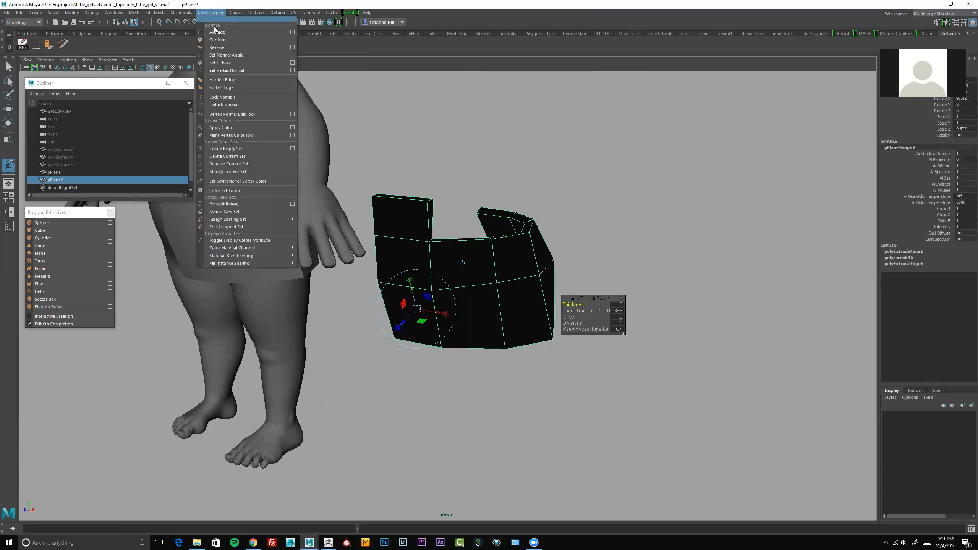
left_click(222, 49)
Select the thickened copy of the band and delete it
mouse_move(562, 198)
left_mouse_down("alt")
mouse_move(497, 204)
mouse_move(541, 227)
mouse_move(544, 251)
mouse_move(537, 248)
left_mouse_up("alt")
left_click(530, 230)
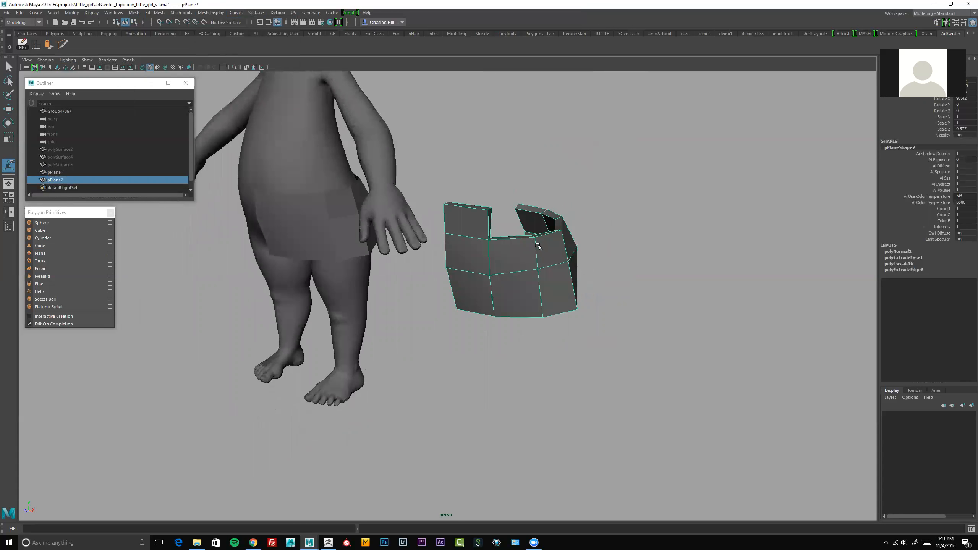
key("Delete")
Select the original hip band wrapped around the character
left_click_drag(382, 256, 449, 233, "alt")
left_click(417, 257)
scroll(418, 257, "up", 4)
middle_click_drag(418, 257, 430, 255, "alt")
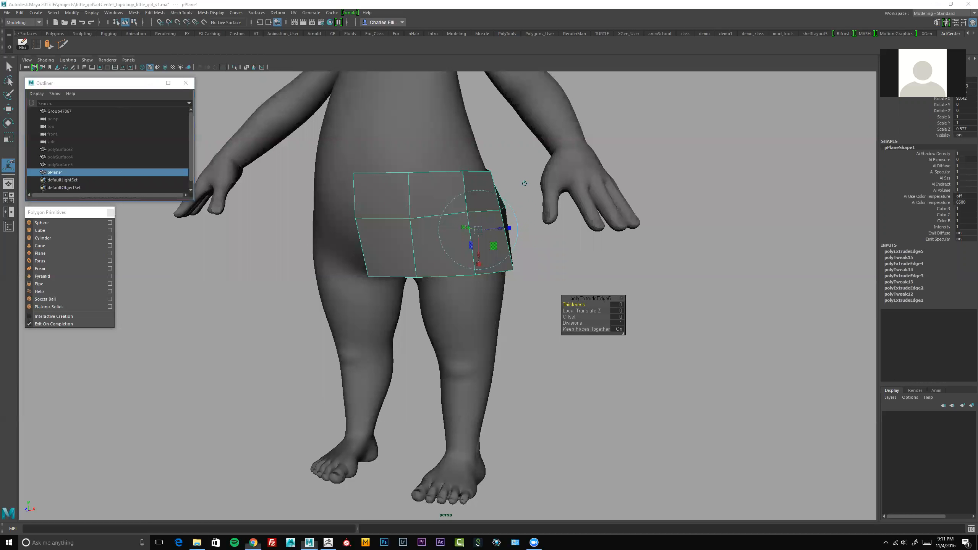
Switch to the Chrome browser to view the girl's reference artwork, and move its window out of the way
key("alt+Tab")
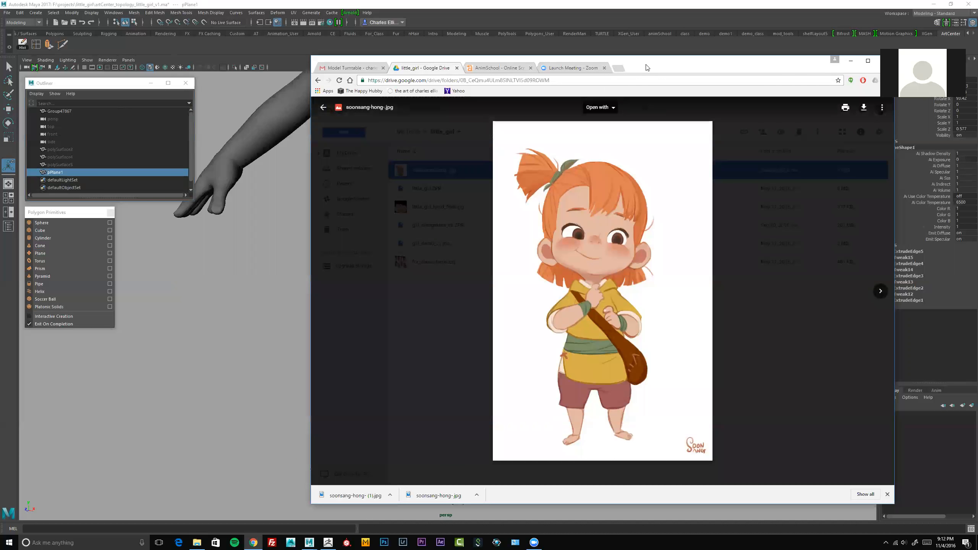
left_click_drag(647, 67, 977, 21)
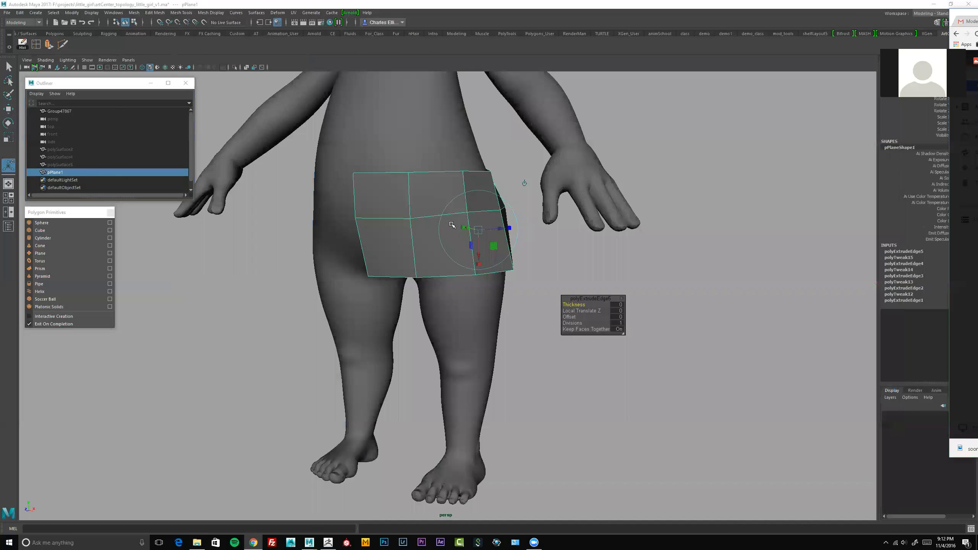
Extrude the hip band's lower front edge beside the character's center line
left_click_drag(547, 344, 566, 324, "alt")
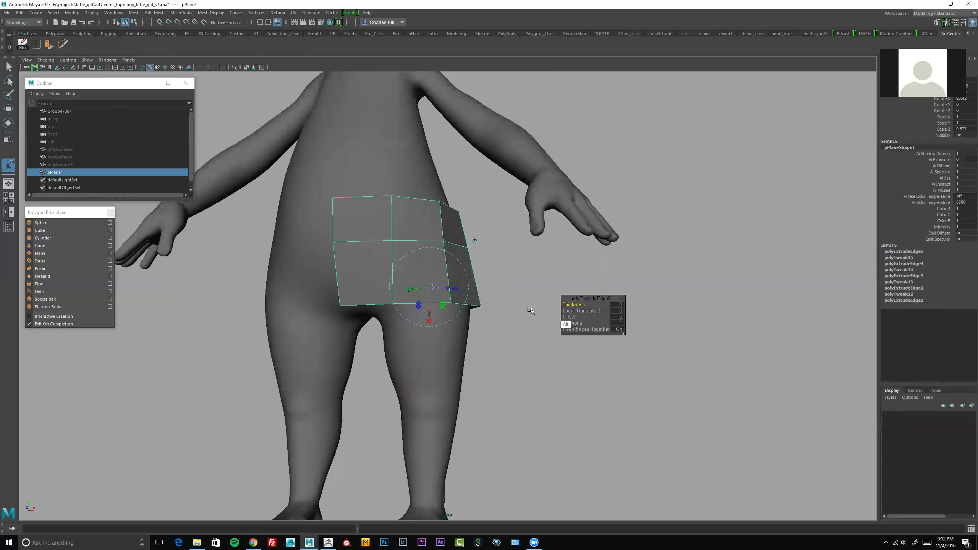
scroll(532, 288, "up", 2)
middle_click_drag(370, 286, 347, 306, "alt")
key("q")
left_click(346, 309)
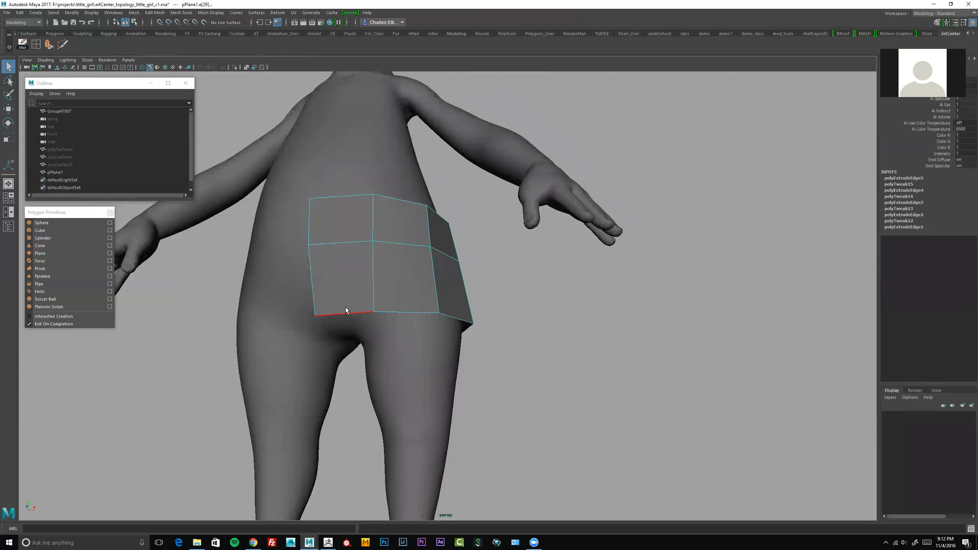
left_click_drag(346, 310, 404, 241, "alt")
key("space")
right_click_drag(404, 241, 406, 262, "shift")
Position the extruded front edge below the crotch, checking its placement in wireframe from the side
middle_click_drag(386, 252, 424, 231, "alt")
key("w")
left_click_drag(423, 231, 385, 241, "alt")
left_click_drag(370, 248, 391, 311, "alt")
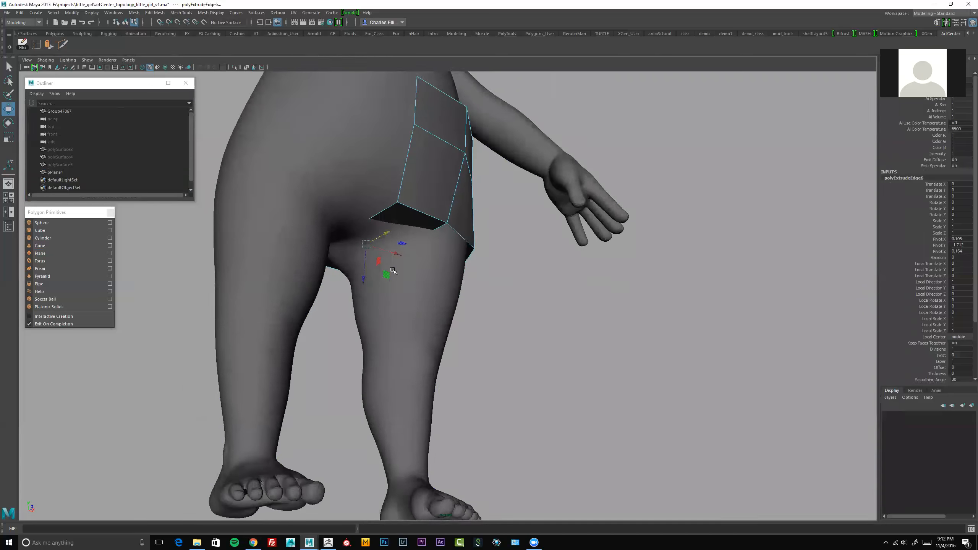
key("4")
left_click_drag(516, 266, 408, 273, "alt")
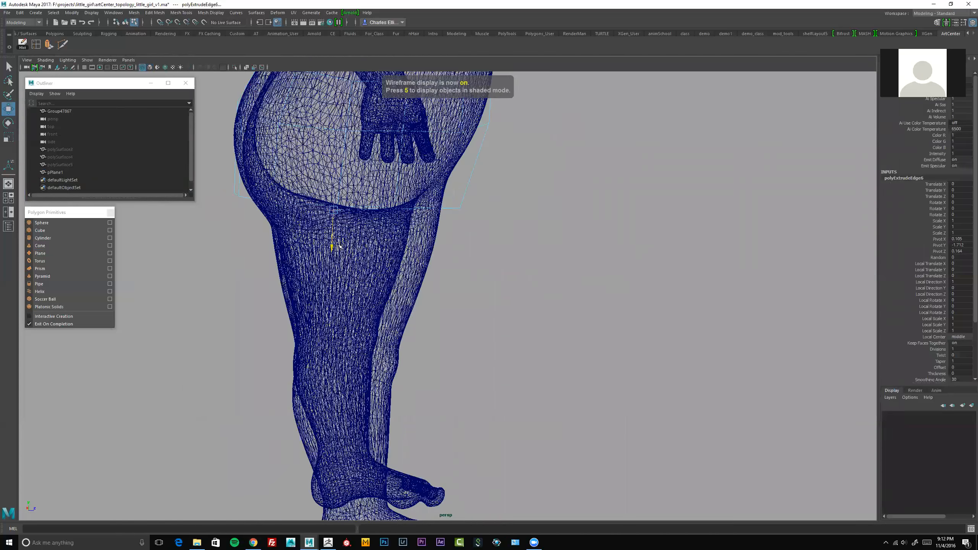
mouse_move(372, 224)
left_mouse_down("alt")
mouse_move(425, 166)
mouse_move(402, 176)
mouse_move(403, 157)
mouse_move(374, 174)
mouse_move(396, 181)
mouse_move(384, 237)
mouse_move(430, 225)
mouse_move(482, 174)
left_mouse_up("alt")
Extrude the band's lower back edge beside the center line to meet the front strip under the crotch
left_click(423, 173)
key("space")
key("w")
key("5")
right_click_drag(482, 174, 488, 188, "alt")
left_click_drag(488, 188, 478, 201, "alt")
Select the two facing center-line vertices where the front and back strips meet under the crotch
mouse_move(502, 216)
right_mouse_down()
mouse_move(488, 222)
mouse_move(503, 214)
right_mouse_up()
left_click_drag(498, 194, 434, 155)
key("space")
left_click_drag(503, 258, 459, 176, "alt")
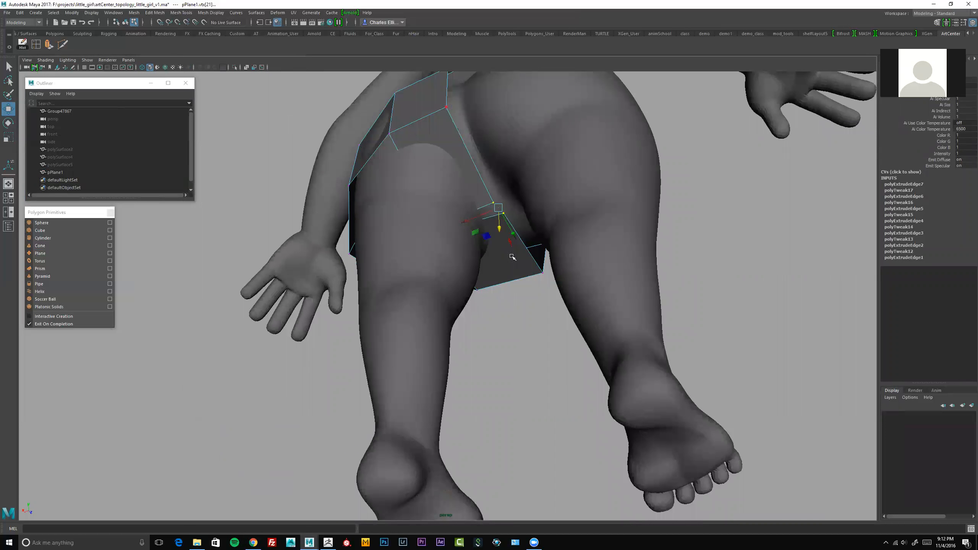
scroll(516, 262, "up", 3)
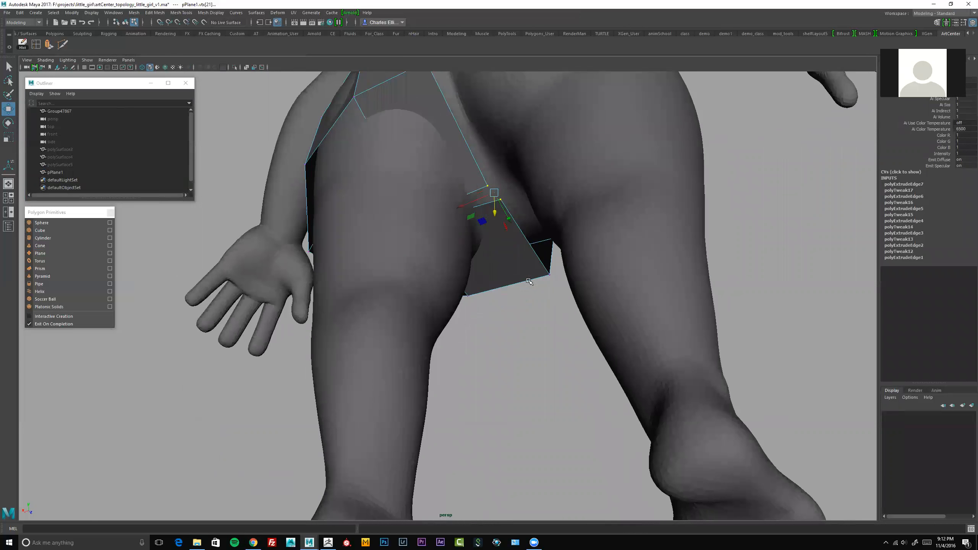
left_click(558, 325)
left_click_drag(501, 190, 492, 188, "alt")
left_click(501, 191)
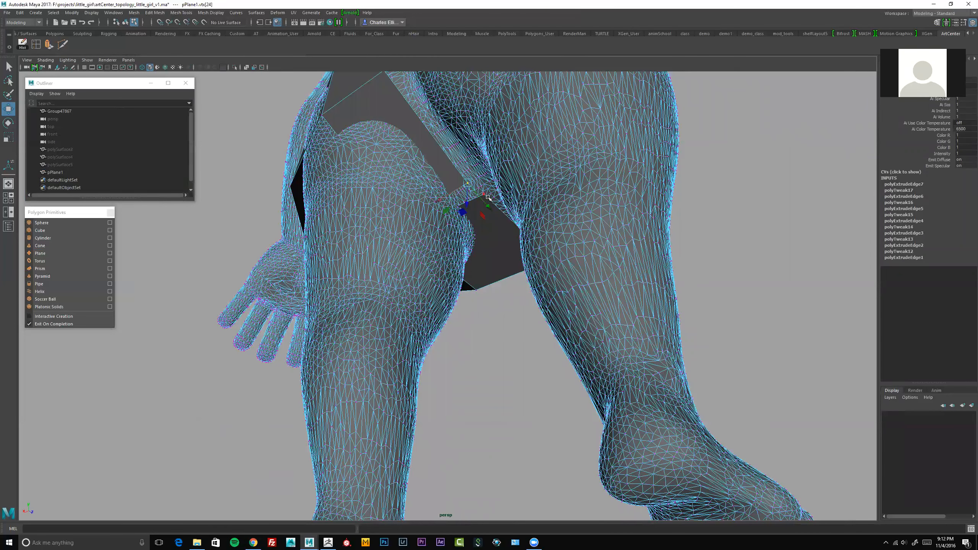
left_click(487, 199)
left_click_drag(487, 200, 449, 172, "alt")
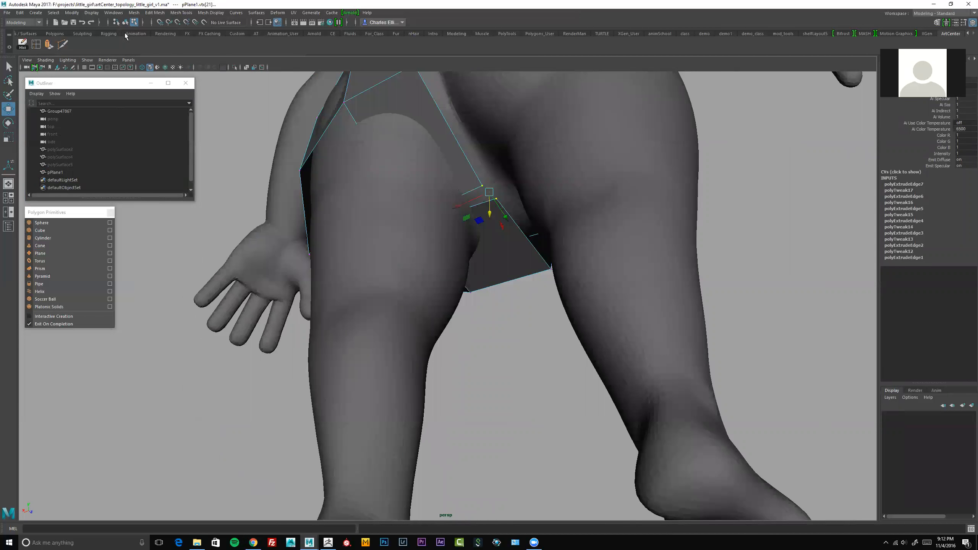
Merge the two selected vertices using the Merge Vertices options, with threshold 0.0100 and always merging for two vertices
left_click(160, 13)
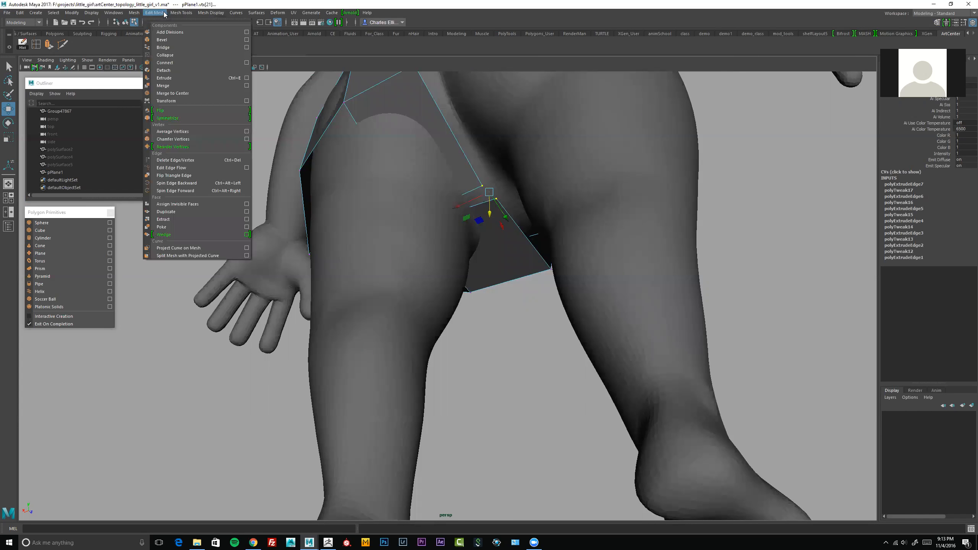
left_click(172, 88, "ctrl+shift")
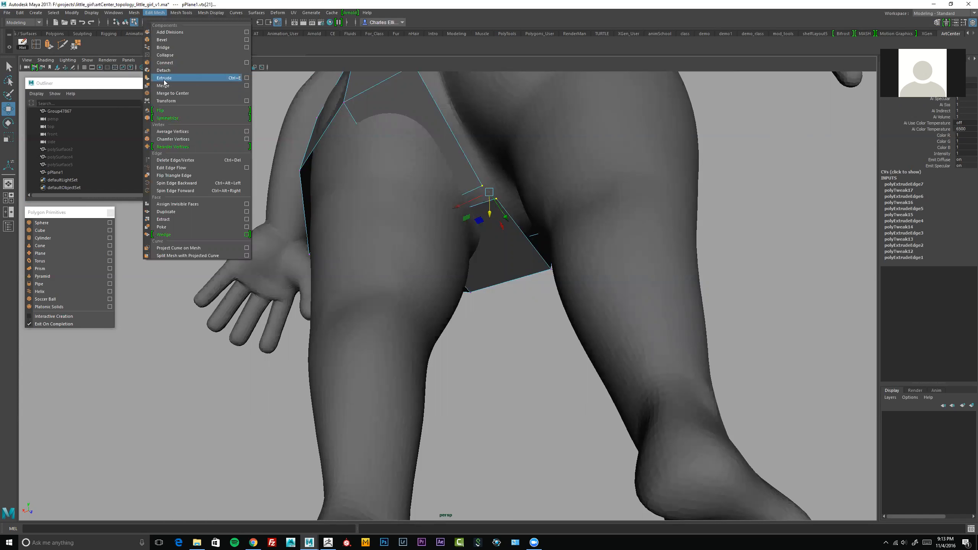
left_click(247, 86)
left_click_drag(284, 143, 230, 113)
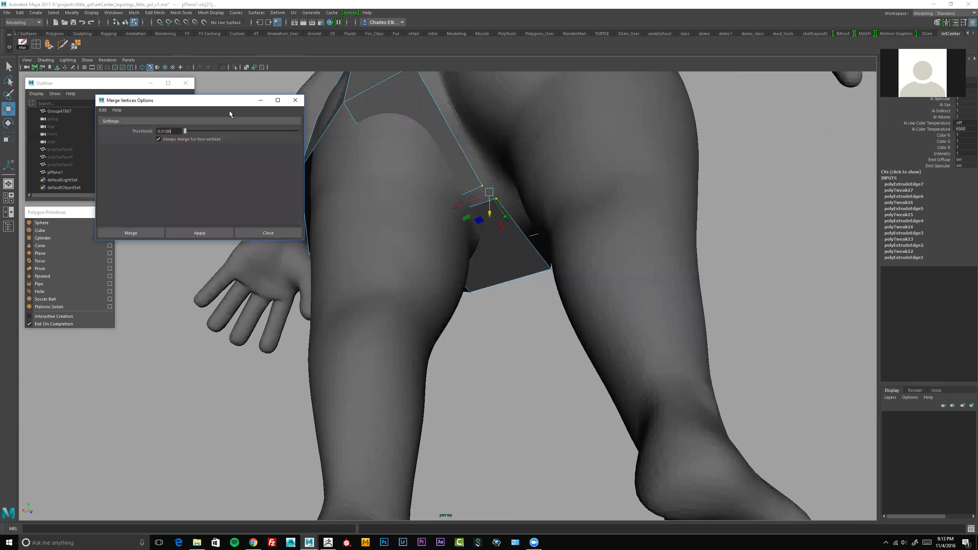
left_click_drag(456, 242, 485, 227, "alt")
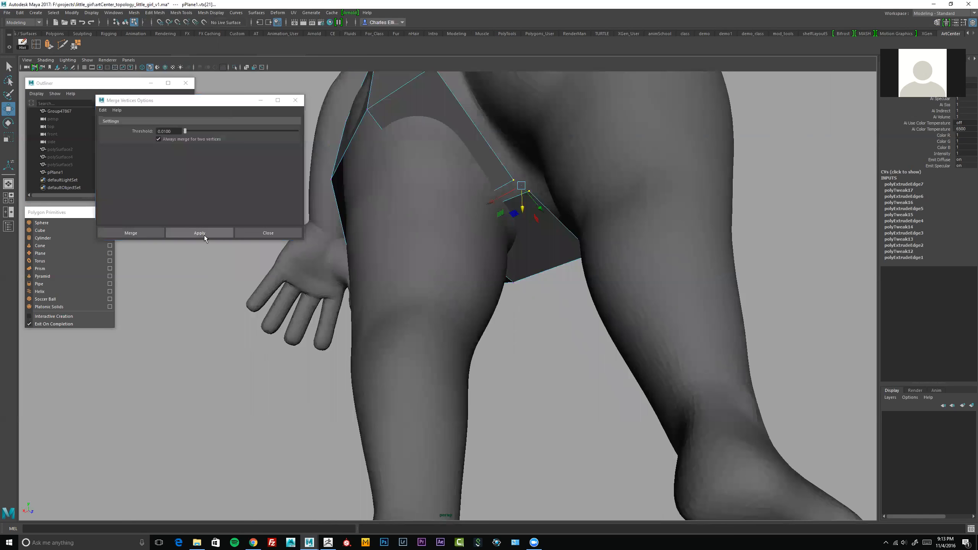
left_click(216, 232)
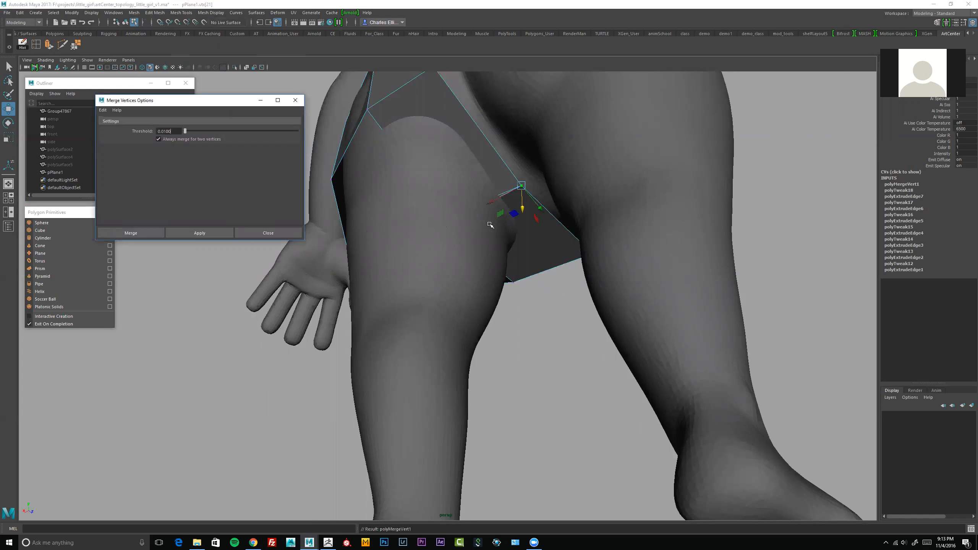
Examine the merged crotch vertex and the surrounding hip band from behind and below
right_click_drag(490, 224, 461, 215, "alt")
left_click_drag(504, 219, 519, 228, "alt")
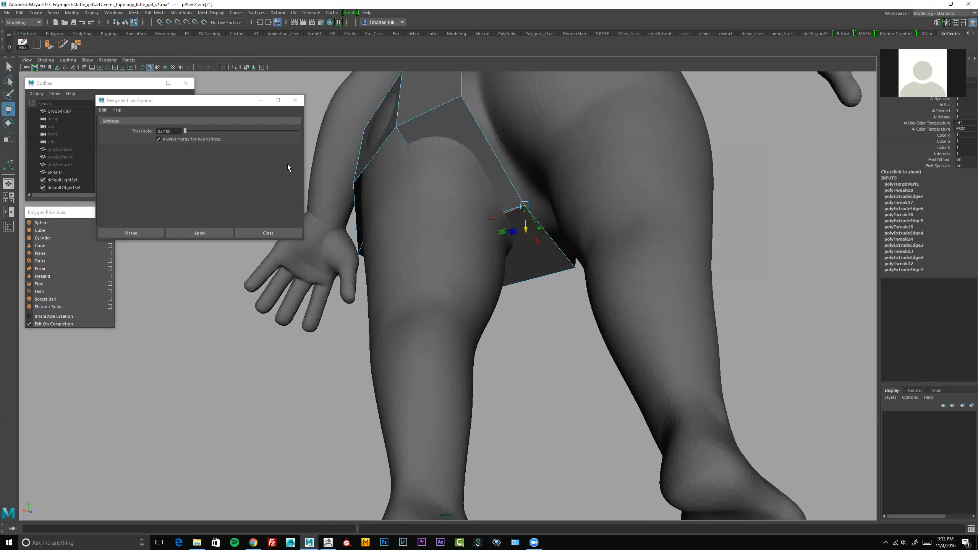
mouse_move(511, 195)
left_mouse_down("alt")
mouse_move(544, 224)
mouse_move(516, 196)
left_mouse_up("alt")
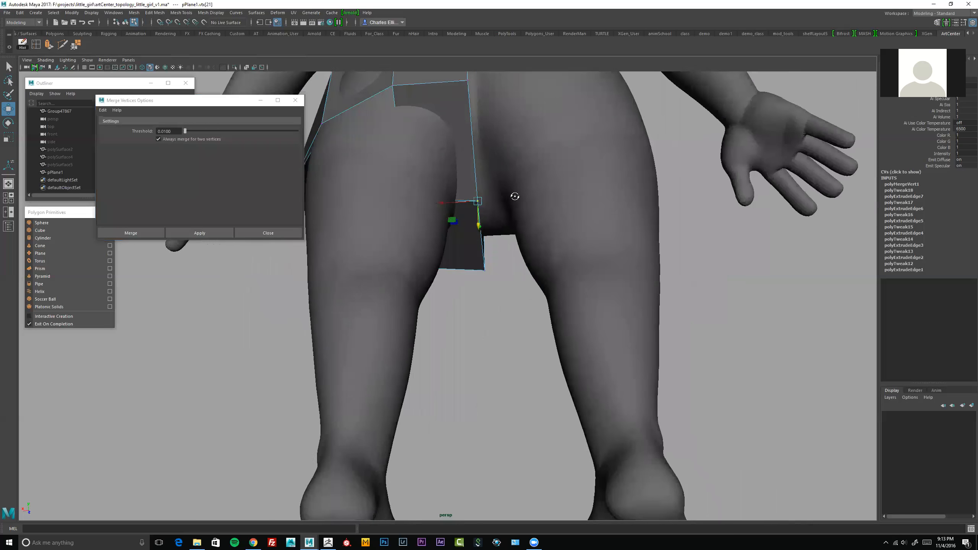
right_click_drag(516, 196, 555, 242, "alt")
left_click_drag(497, 220, 470, 187, "alt")
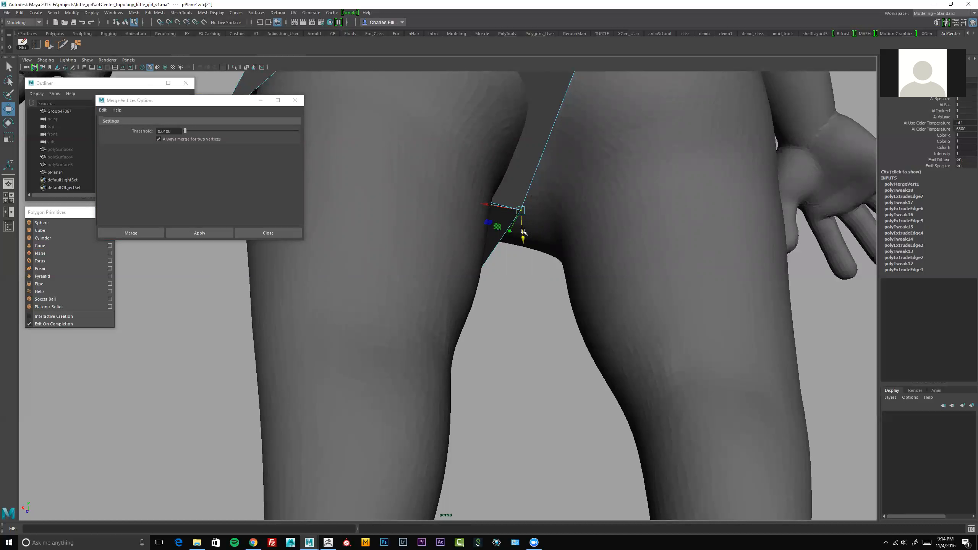
left_click_drag(521, 219, 514, 228, "alt")
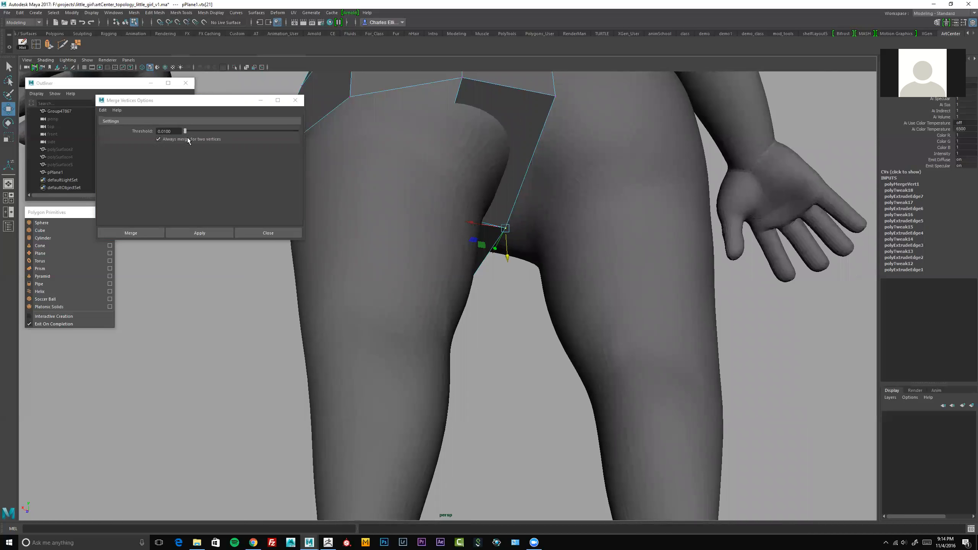
right_click_drag(530, 209, 463, 233, "alt")
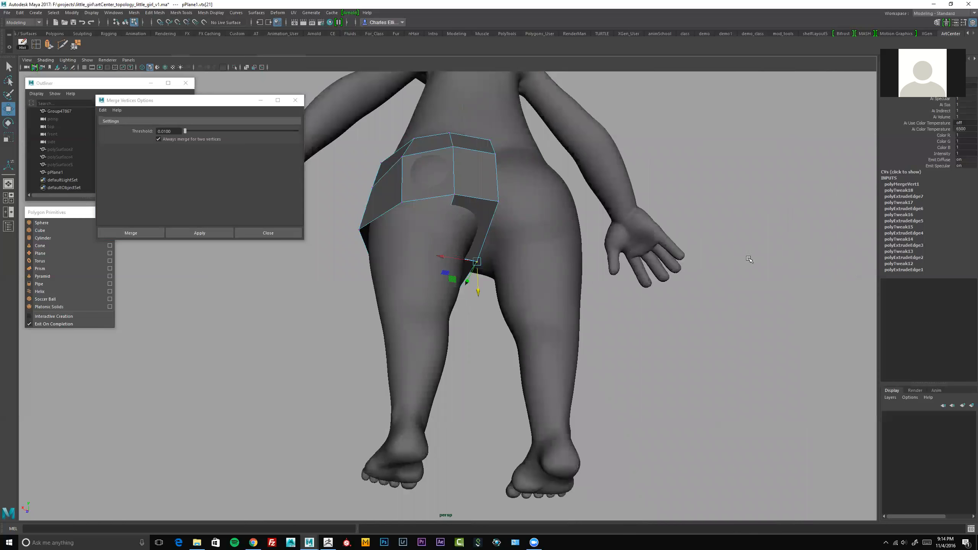
mouse_move(442, 246)
right_mouse_down("alt")
mouse_move(536, 243)
mouse_move(435, 247)
right_mouse_up("alt")
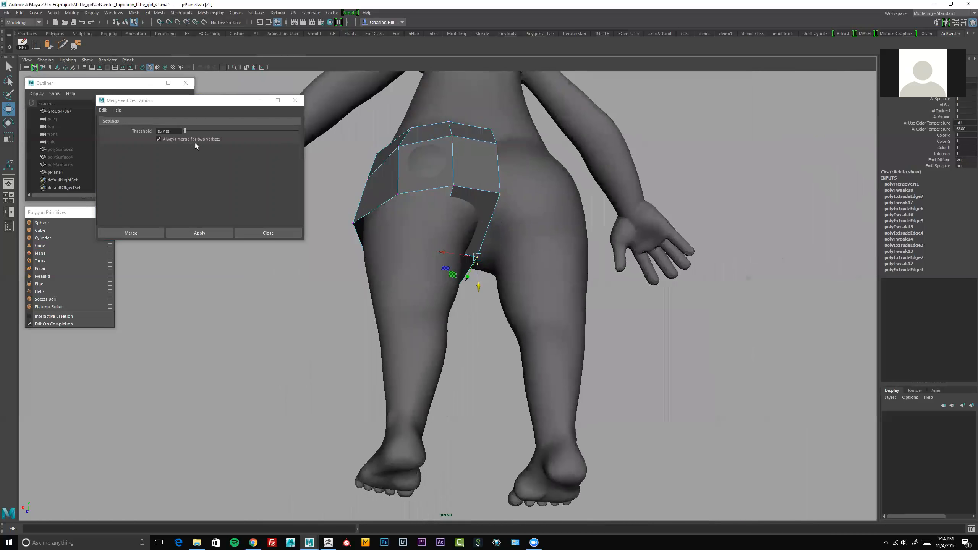
scroll(451, 193, "up", 3)
right_click_drag(467, 158, 457, 204)
left_click_drag(461, 231, 488, 178, "alt")
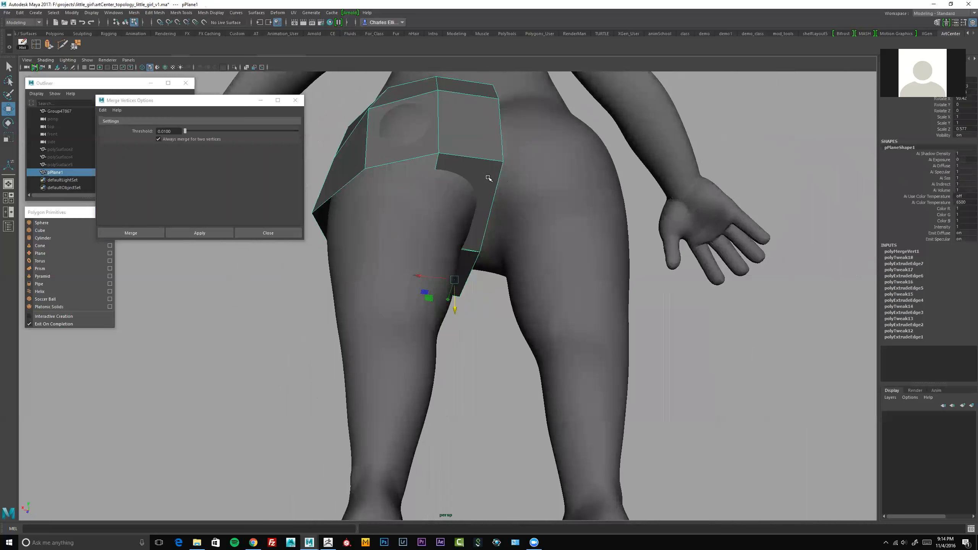
left_click_drag(557, 205, 469, 179, "alt")
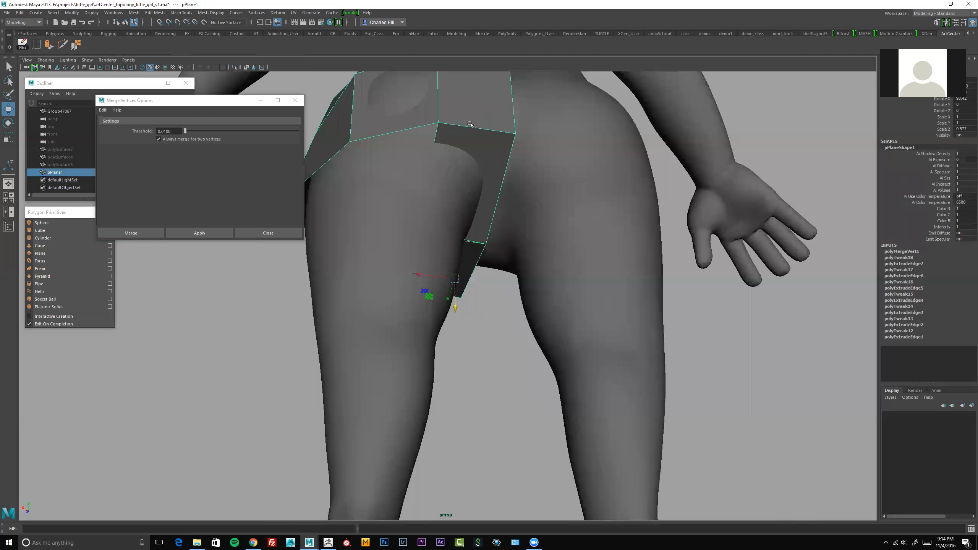
key("ctrl+z")
left_click(336, 112)
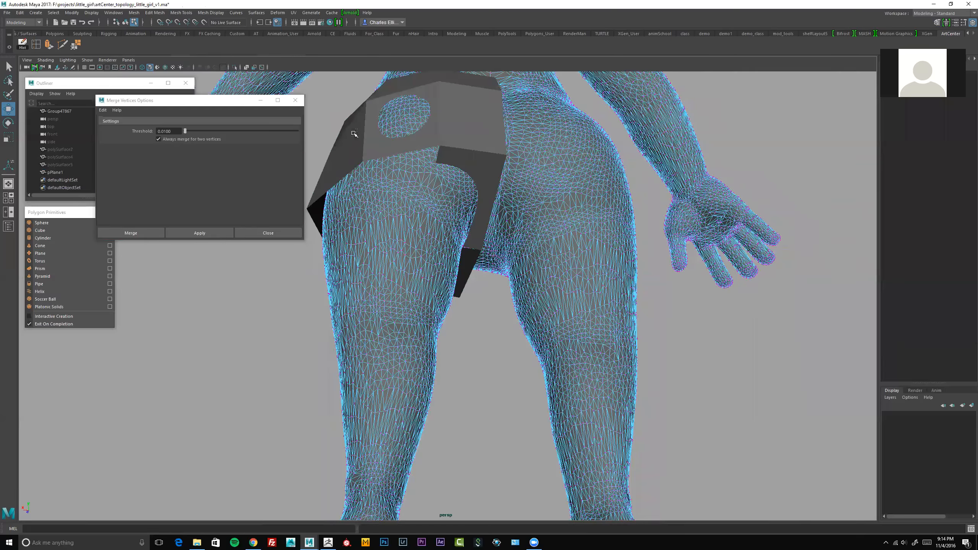
key("shift+z")
key("shift+z")
key("shift+z")
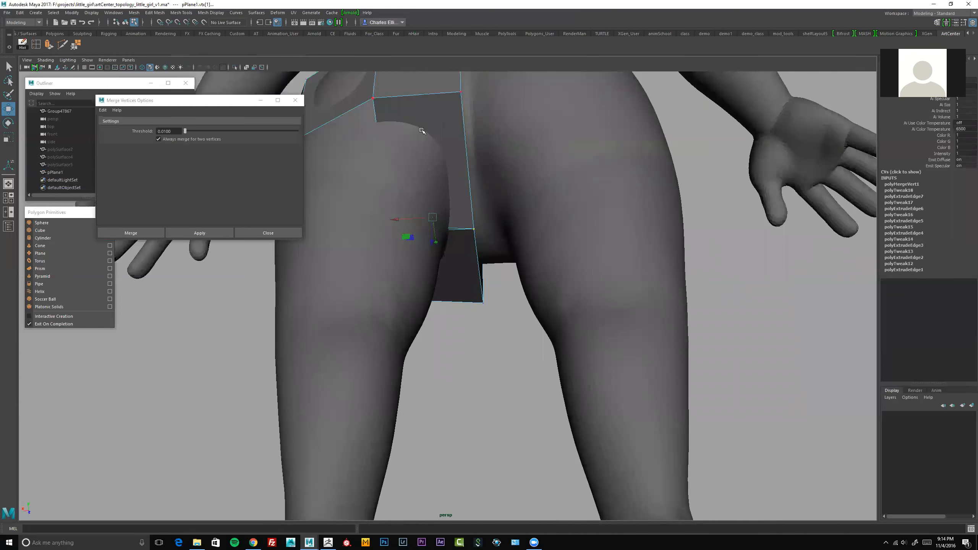
Merge the remaining pair of vertices on the leg side of the crotch strip and close the merge options
left_click_drag(414, 196, 423, 274, "alt")
key("4")
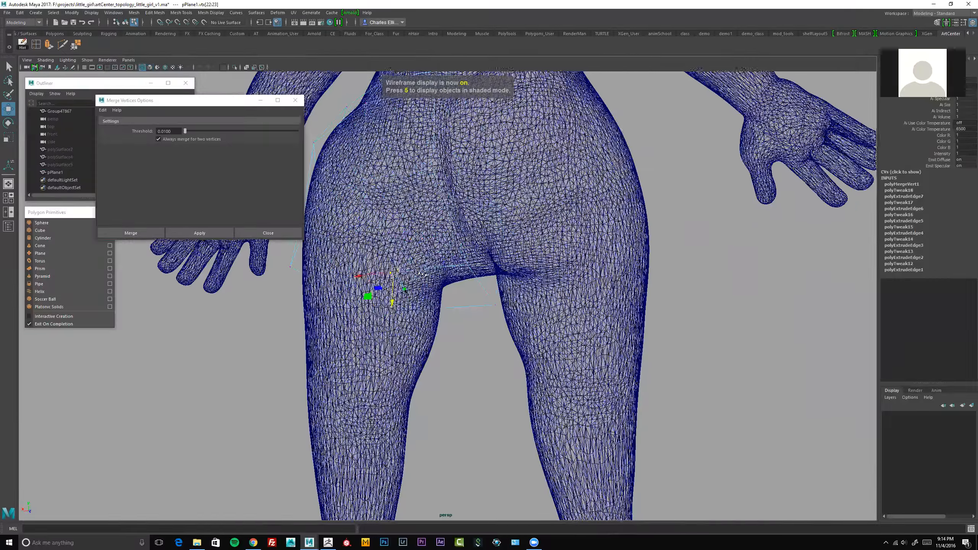
right_click_drag(423, 274, 456, 269, "shift")
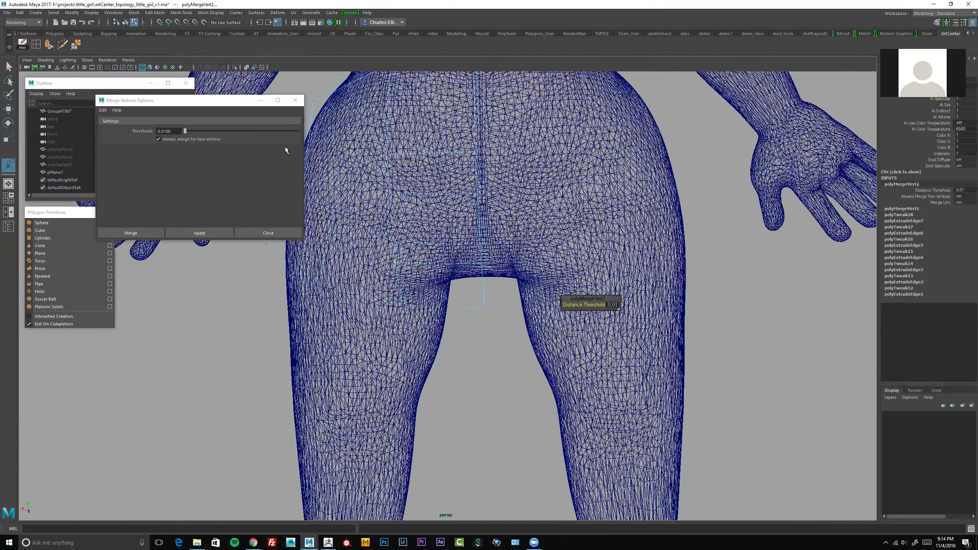
left_click(296, 100)
Reposition the merged leg-side vertex of the crotch strip to follow the inner thigh
key("w")
left_click(400, 269)
mouse_move(400, 269)
left_mouse_down("alt")
mouse_move(452, 280)
mouse_move(469, 323)
mouse_move(425, 286)
mouse_move(530, 245)
mouse_move(512, 197)
mouse_move(481, 195)
mouse_move(476, 210)
mouse_move(532, 218)
left_mouse_up("alt")
left_click(456, 271)
key("5")
Adjust the crotch strip's vertices around the center line and select the band's lower front center vertex
left_click(512, 195)
left_click(492, 208)
left_click(525, 256)
key("ctrl+z")
left_click_drag(524, 254, 668, 260)
left_click_drag(452, 266, 427, 274, "alt")
left_click(450, 255)
left_click_drag(414, 272, 417, 273)
left_click_drag(410, 308, 407, 261, "alt")
left_click(383, 278)
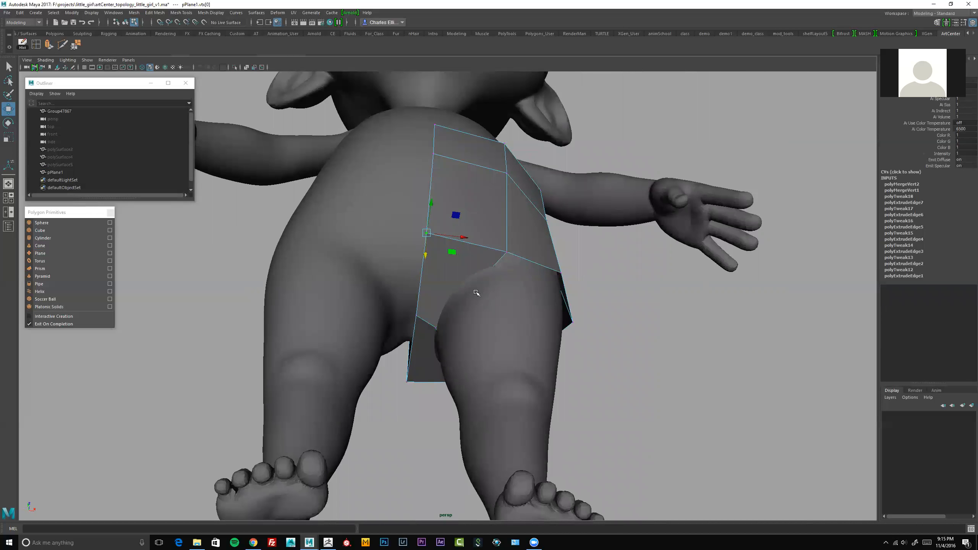
Insert an edge loop across the crotch strip between the legs with the Insert Edge Loop tool
left_click_drag(480, 258, 369, 231, "alt")
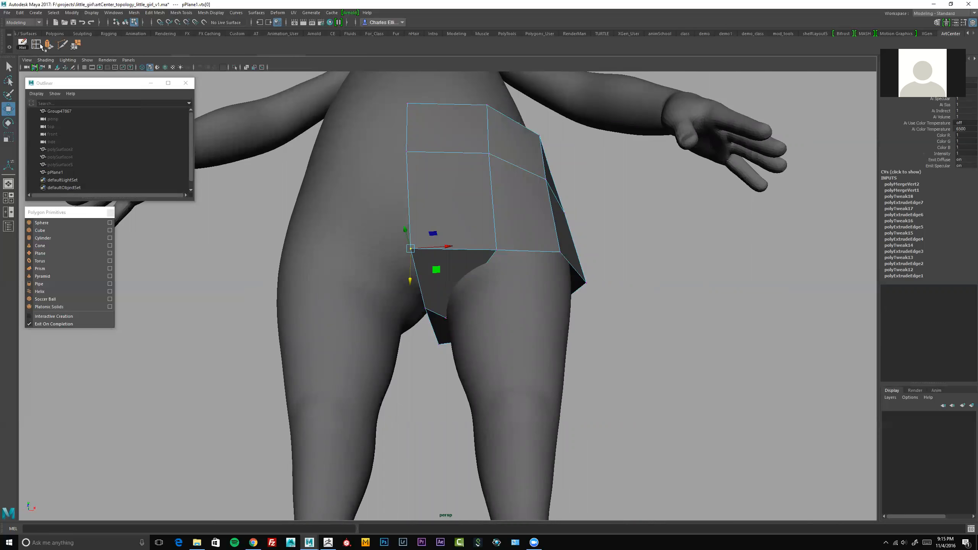
left_click_drag(462, 230, 460, 225, "alt")
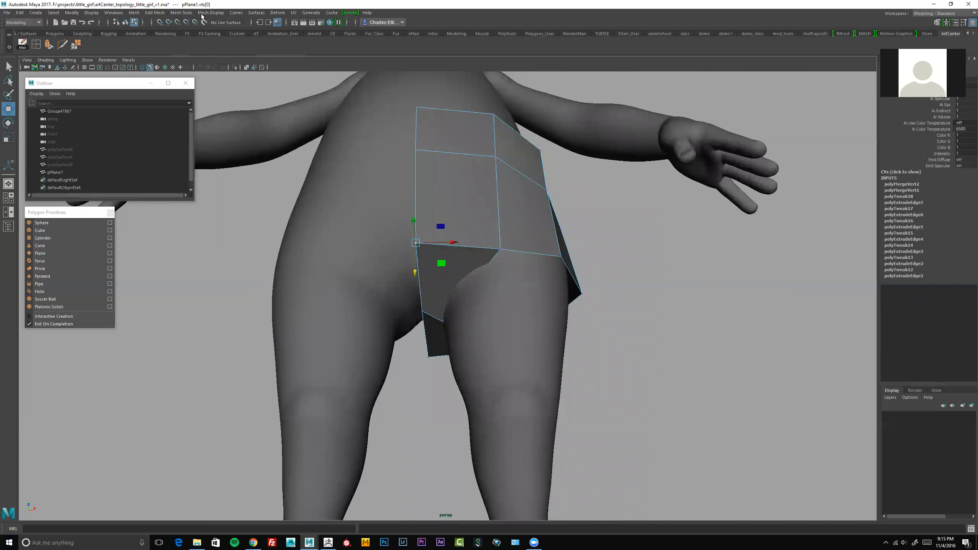
left_click(187, 13)
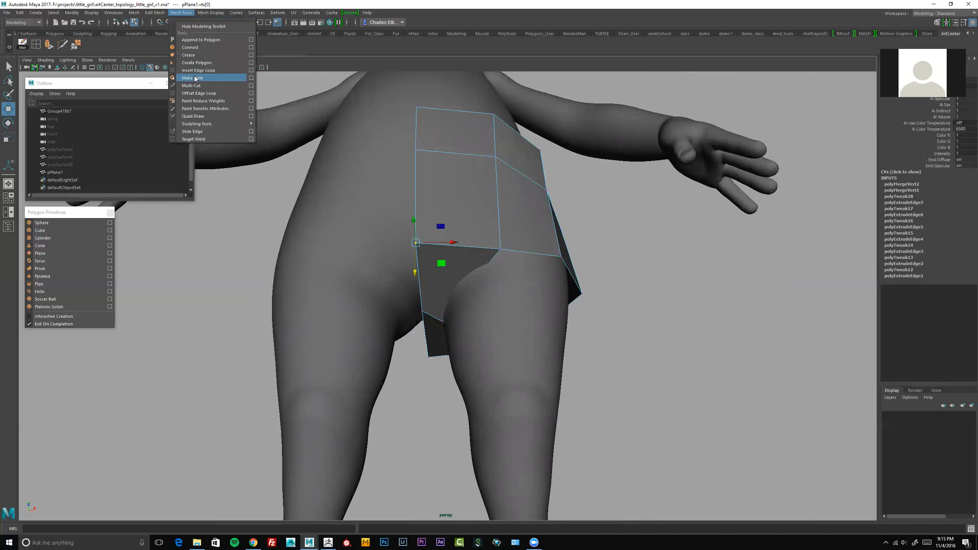
left_click(471, 197)
left_click_drag(472, 198, 444, 242, "alt")
key("space")
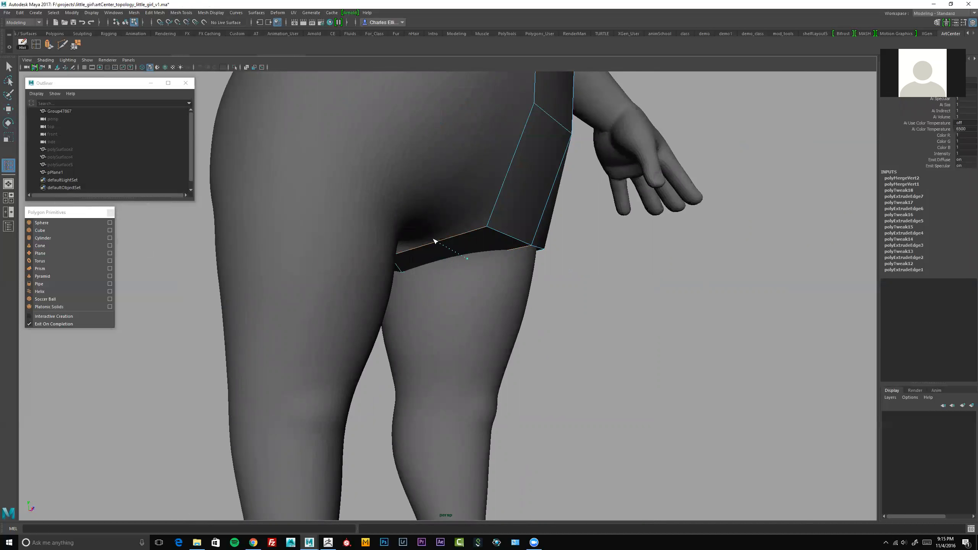
left_click(451, 249)
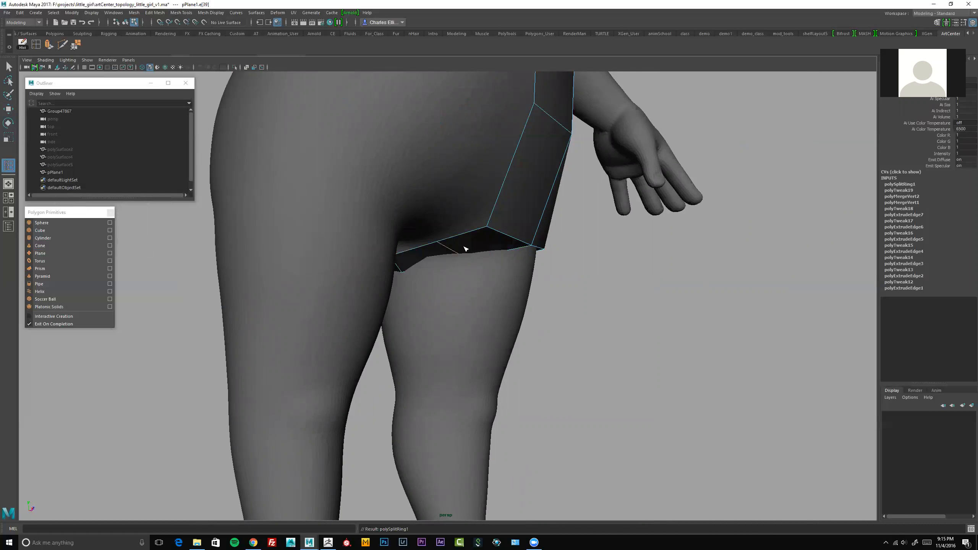
Undo the new edge loop and insert it again across the middle of the crotch strip
left_click_drag(465, 249, 453, 251, "alt")
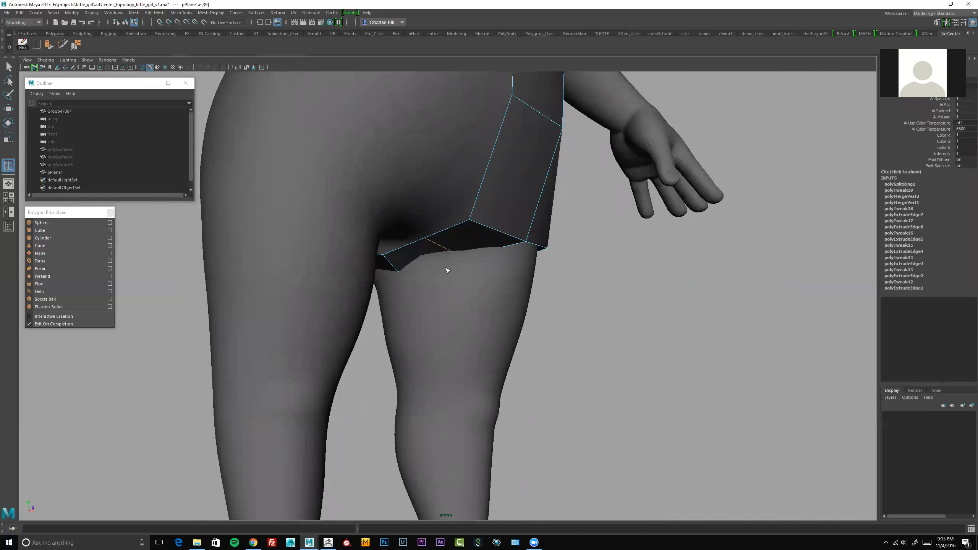
right_click_drag(451, 256, 434, 255, "alt")
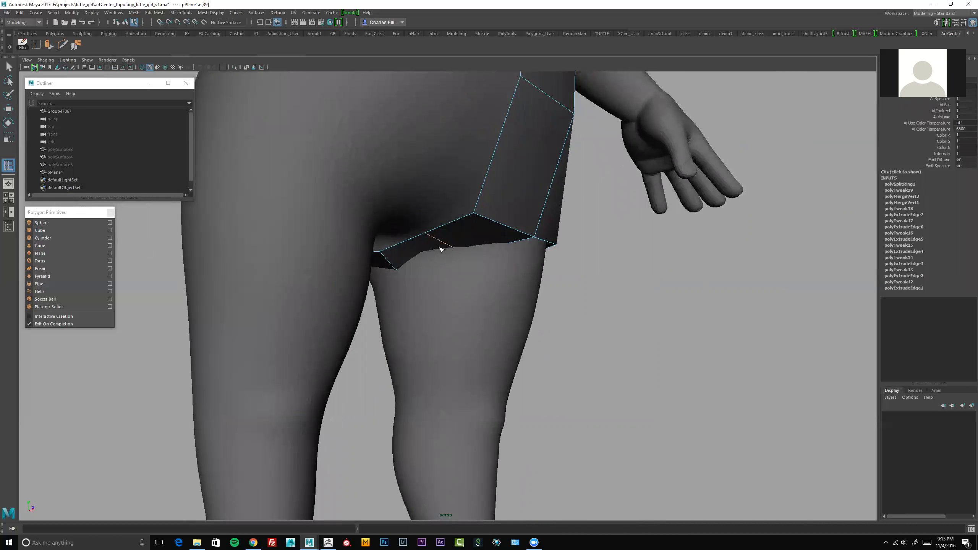
key("ctrl+z")
mouse_move(448, 246)
left_mouse_down("alt")
mouse_move(447, 234)
mouse_move(452, 240)
left_mouse_up("alt")
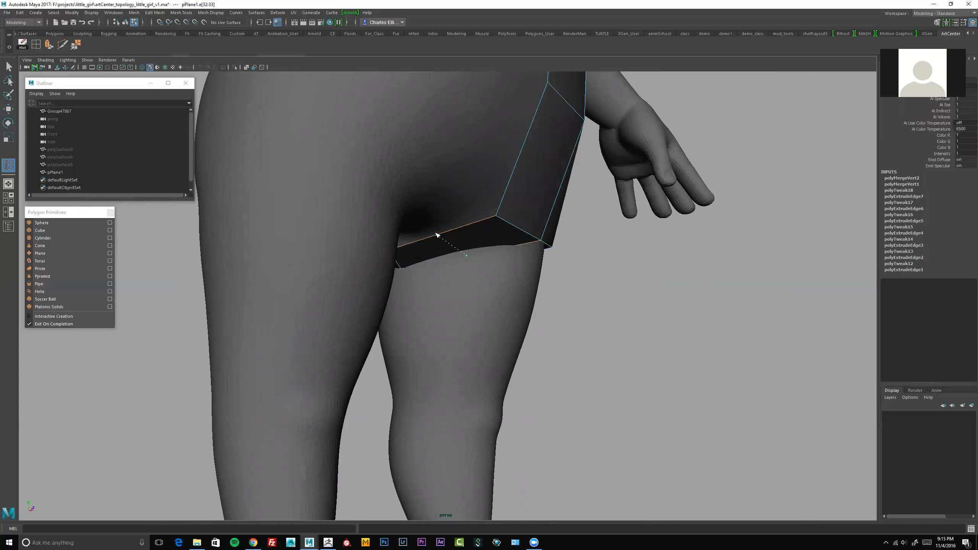
left_click(436, 234)
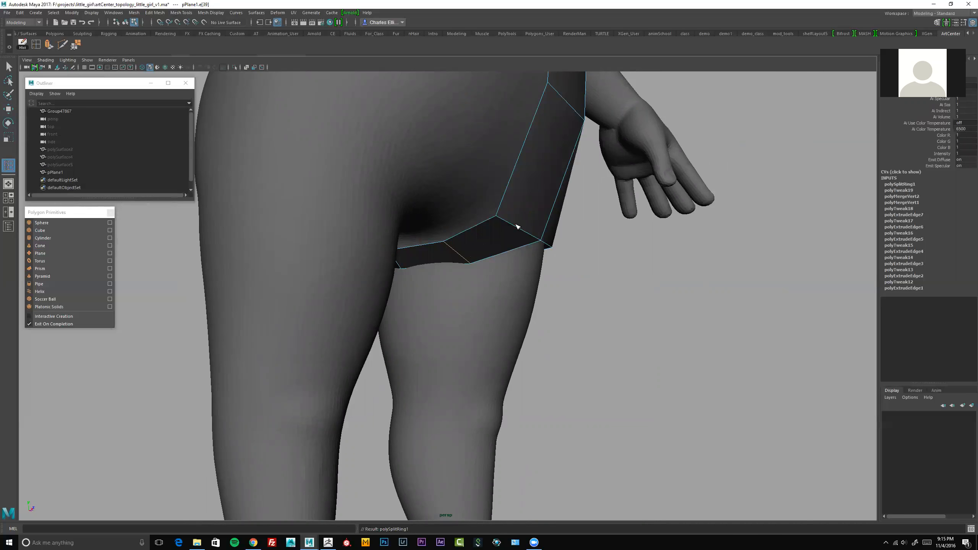
Insert a second edge loop across the crotch strip toward the back and shift its leg-side vertex below the buttock
left_click_drag(472, 242, 423, 224, "alt")
left_click(455, 217)
key("w")
left_click_drag(303, 208, 496, 250, "alt")
left_click(383, 236)
right_click_drag(495, 246, 490, 240)
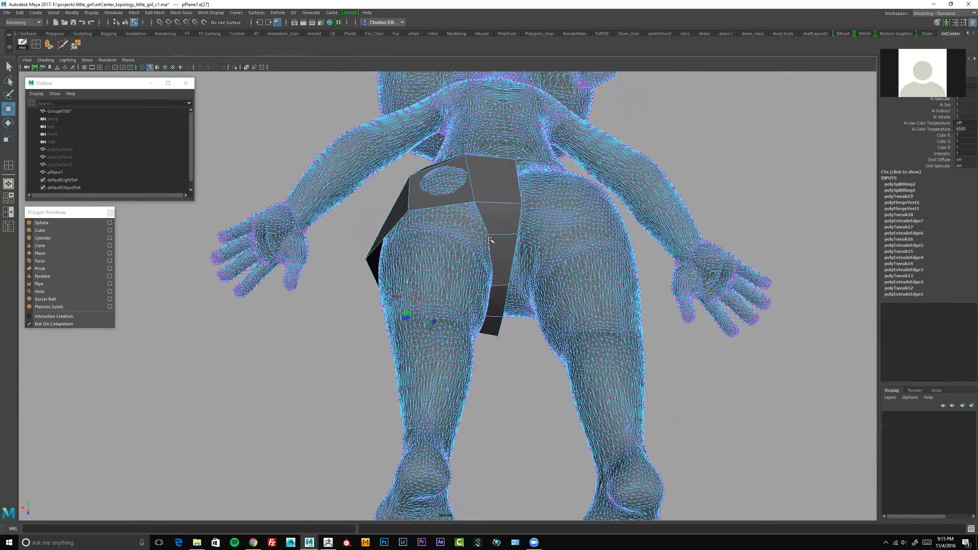
left_click(489, 234)
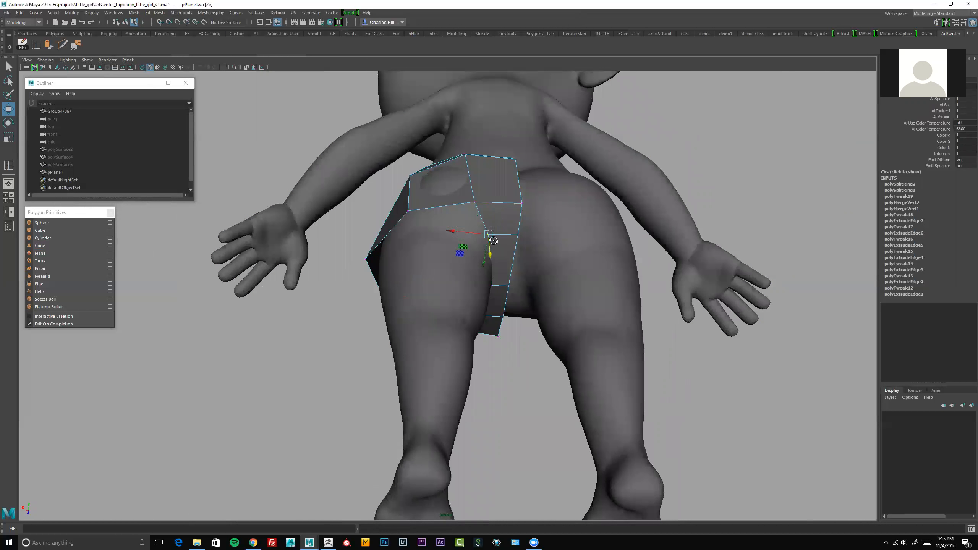
left_click_drag(470, 232, 477, 233)
Reposition the vertices across the front of the hip band to follow the belly and upper thigh
middle_click_drag(493, 285, 457, 253, "alt")
left_click(457, 252)
left_click_drag(444, 250, 416, 178)
left_click(433, 305)
left_click(435, 230)
left_click(424, 190)
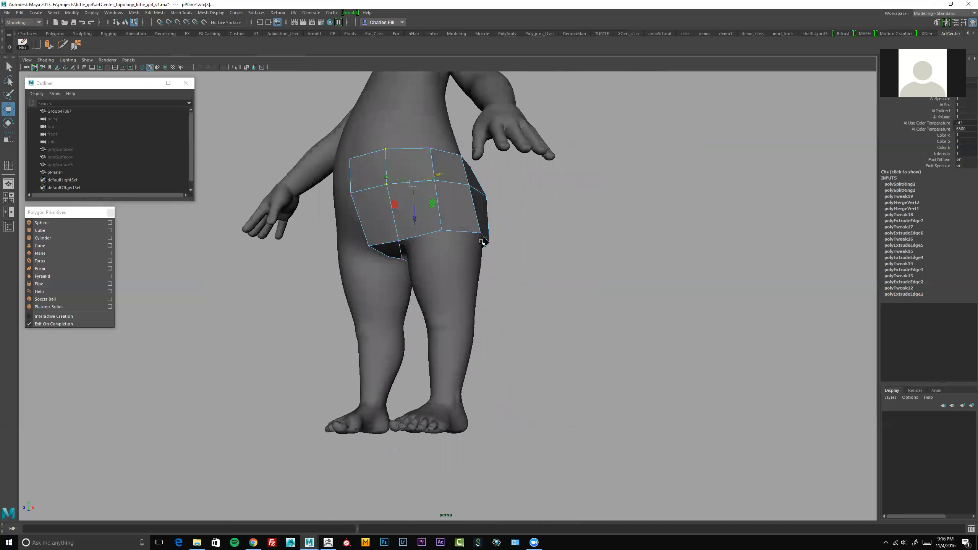
Insert a horizontal edge loop through the lower row of the hip band
left_click_drag(403, 131, 417, 208, "alt")
left_click_drag(410, 244, 458, 228, "alt")
left_click(420, 233)
key("space")
left_click_drag(468, 216, 523, 226, "alt")
left_click(439, 230)
key("w")
Adjust the vertices along the hip band's lower border around the thigh and buttock
right_click(402, 203)
left_click(408, 203)
left_click_drag(475, 196, 483, 189, "alt")
left_click_drag(510, 211, 410, 232, "alt")
left_click(492, 218)
left_click(497, 187)
left_click(525, 214)
left_click(515, 219)
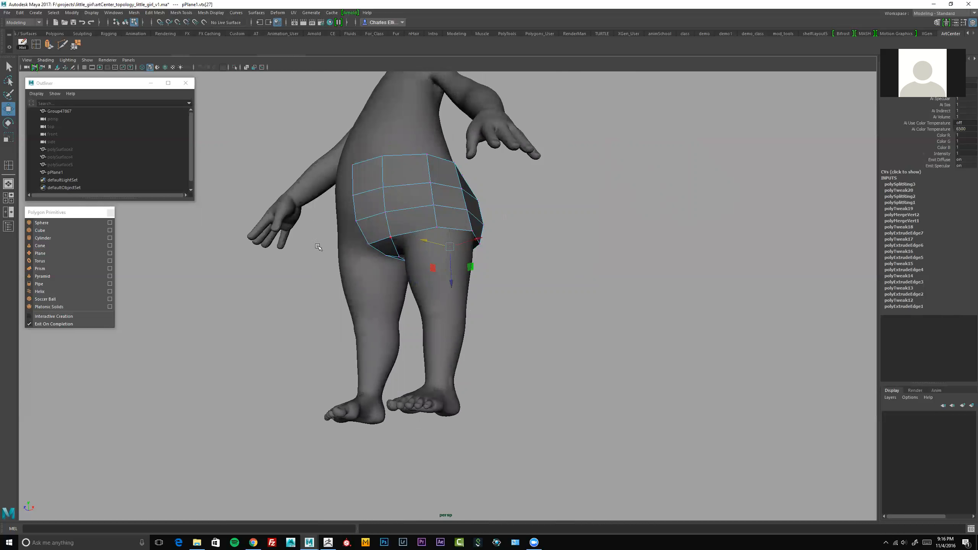
scroll(427, 227, "up", 1)
left_click_drag(403, 206, 410, 203, "alt")
right_click_drag(411, 203, 409, 193)
double_click(407, 196)
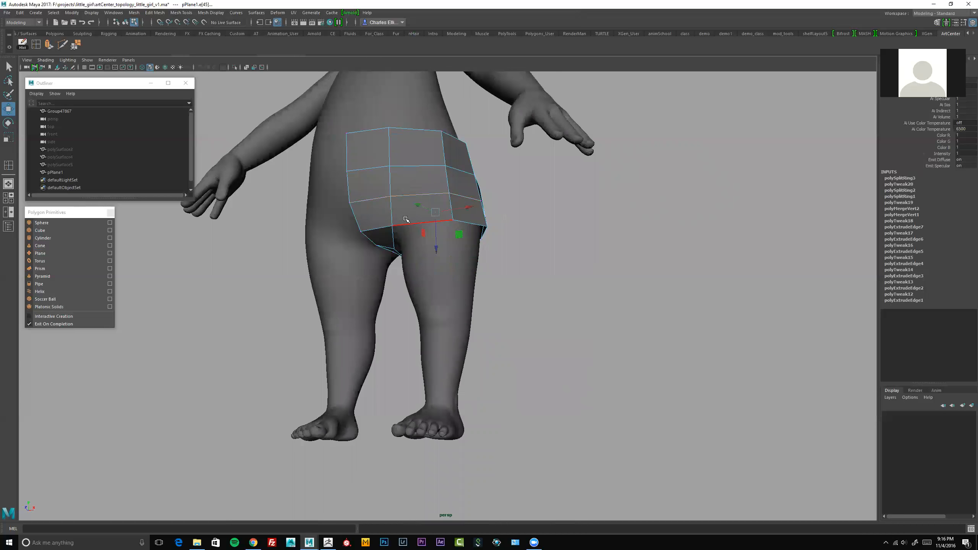
left_click(402, 222)
double_click(402, 223)
left_click_drag(425, 219, 514, 200, "alt")
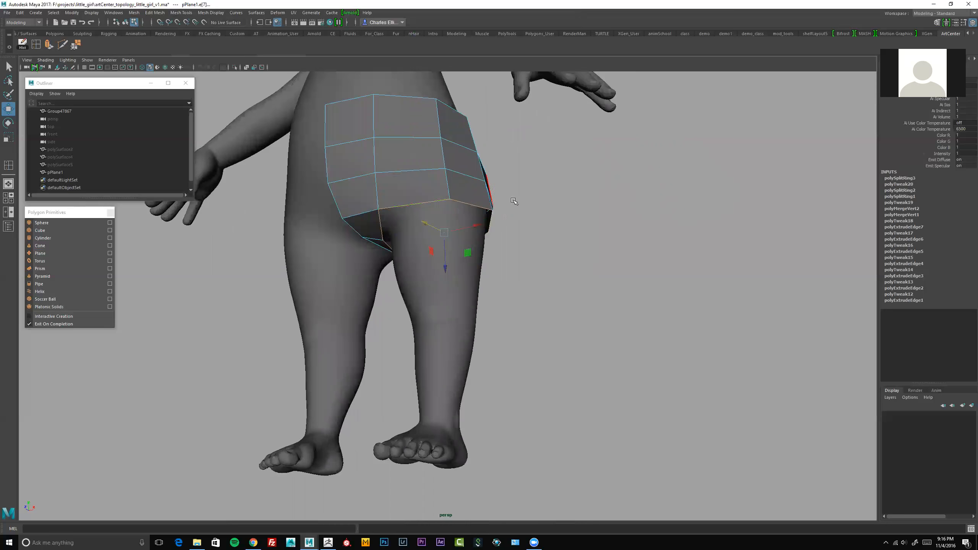
left_click_drag(472, 225, 599, 229, "alt")
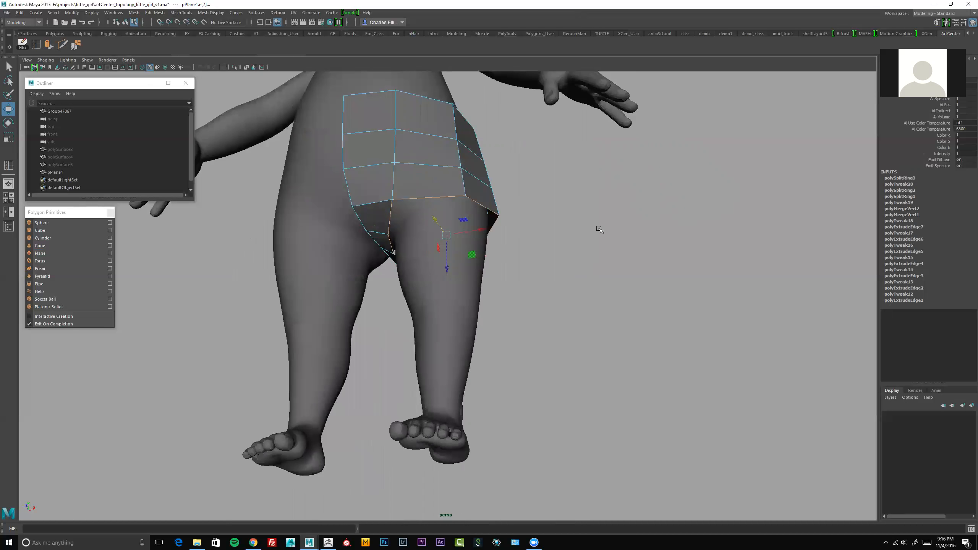
left_click(600, 230)
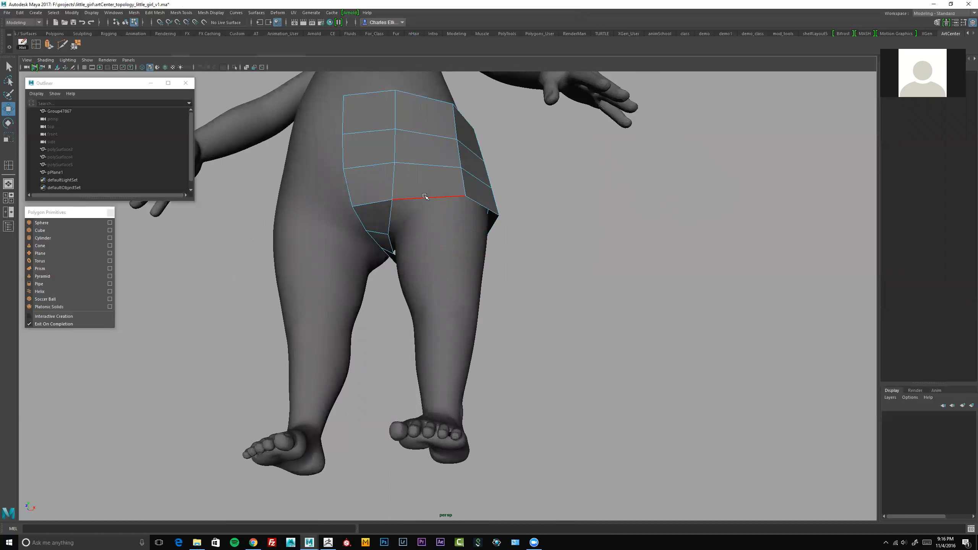
Extrude the edge loop around the leg opening down over the thigh toward the knee
left_click(425, 196)
left_click_drag(467, 217, 441, 218, "alt")
right_click_drag(444, 210, 447, 231, "shift")
left_click_drag(447, 231, 444, 284, "alt")
key("r")
key("w")
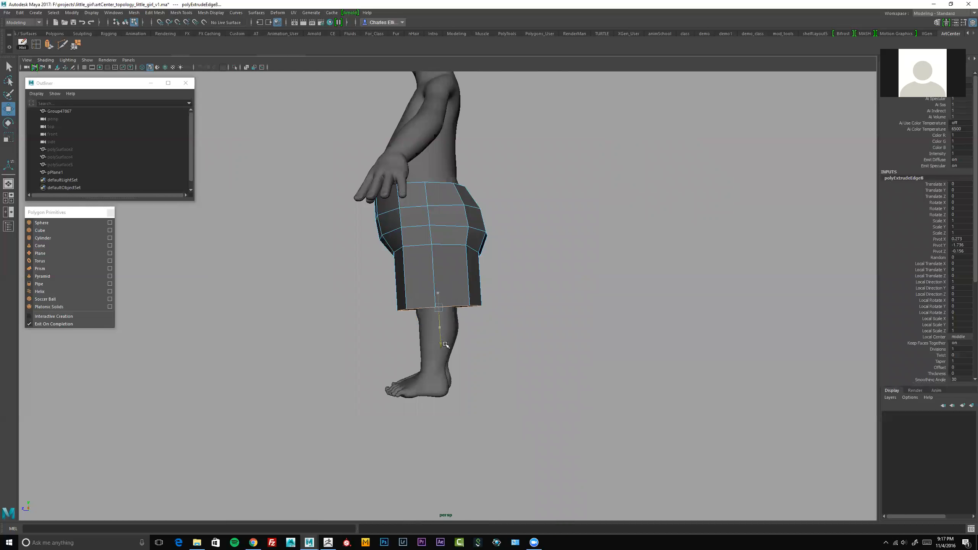
left_click_drag(432, 325, 453, 346, "alt")
key("r")
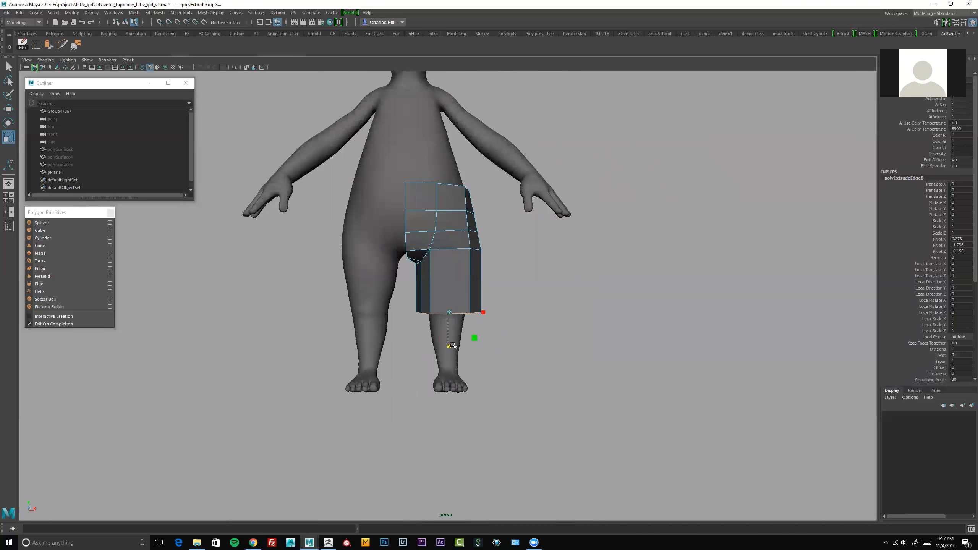
Fit the vertices of the extruded leg section closer around the thigh
left_click_drag(476, 289, 446, 202, "alt")
key("w")
left_click(449, 248)
left_click(397, 266)
left_click(458, 198)
Insert additional edge loops running through the hip band and the extruded leg section
left_click_drag(452, 239, 458, 218, "alt")
right_click_drag(458, 218, 454, 207, "shift")
left_click(453, 210)
left_click_drag(458, 208, 422, 199, "alt")
left_click(442, 201)
left_click(433, 208)
Slide the connected lengthwise edges on the inner side of the leg section to even their spacing with the Slide Edge tool
key("w")
left_click_drag(479, 230, 443, 216, "alt")
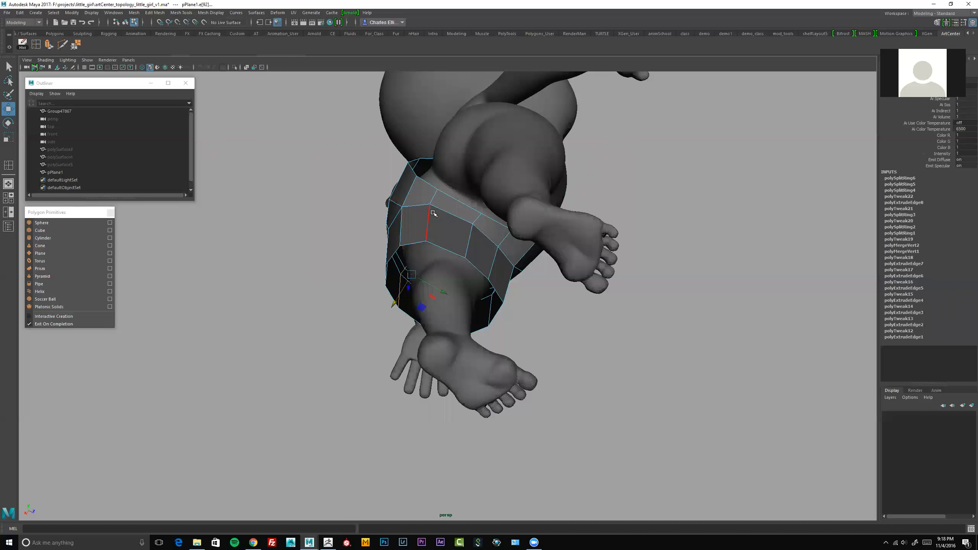
left_click(433, 197)
left_click(428, 222, "shift")
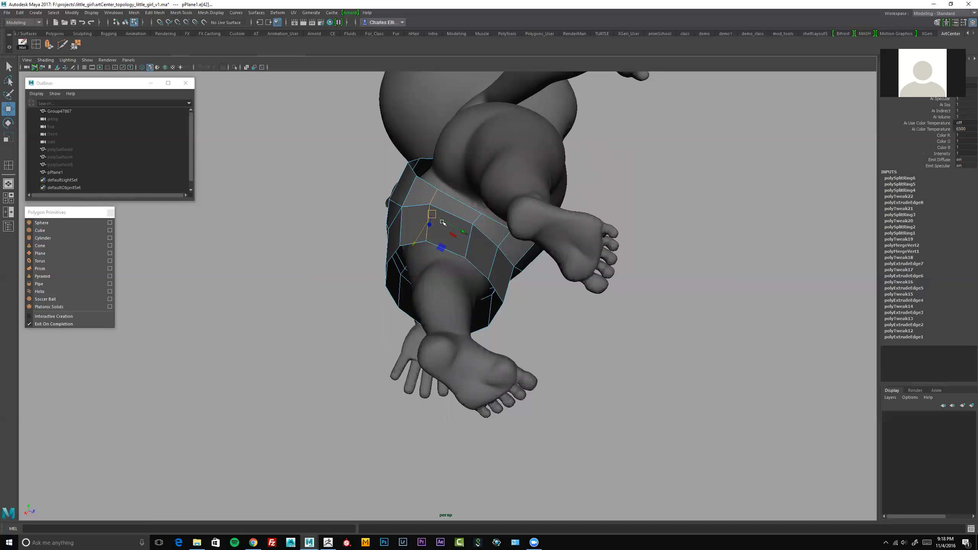
left_click(188, 14)
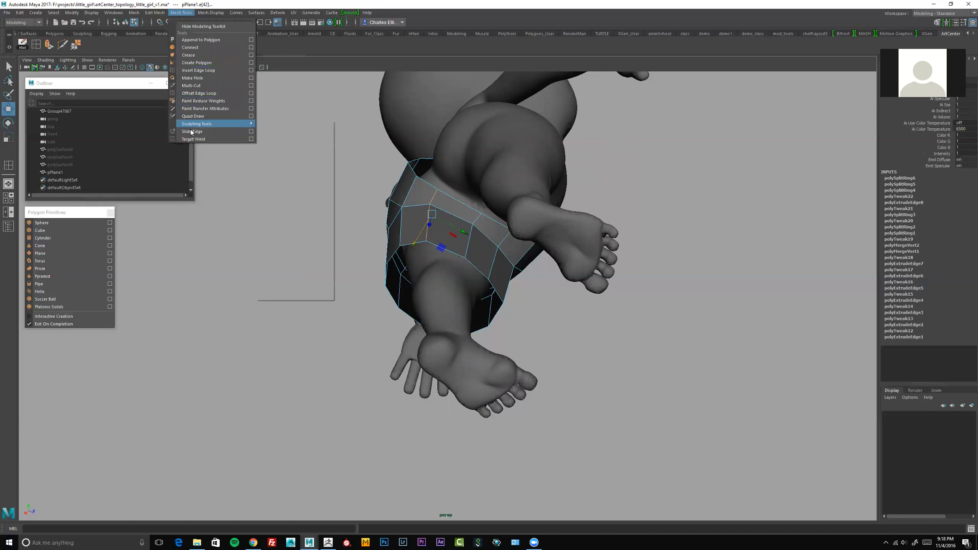
left_click(208, 133)
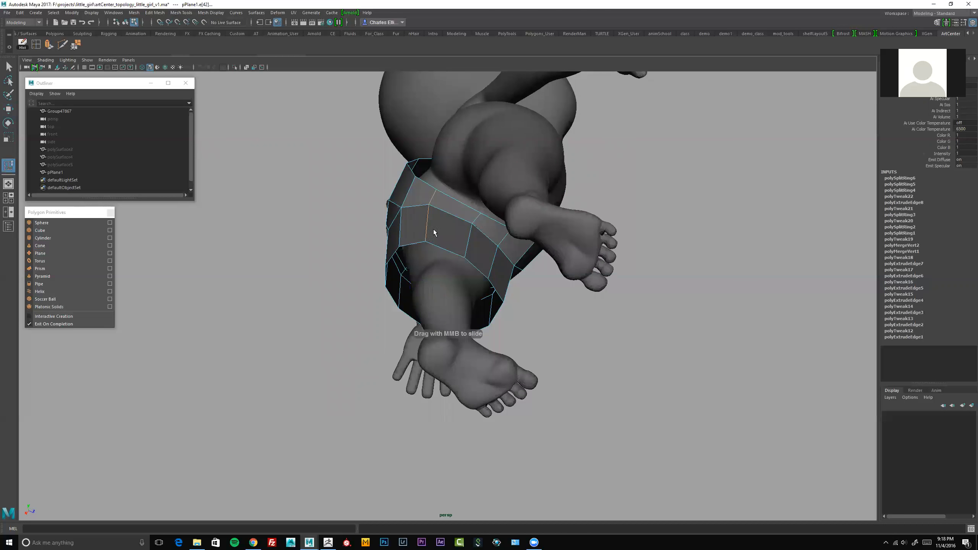
middle_click_drag(432, 223, 439, 223)
left_click_drag(465, 226, 467, 226, "alt")
middle_click_drag(468, 226, 465, 224)
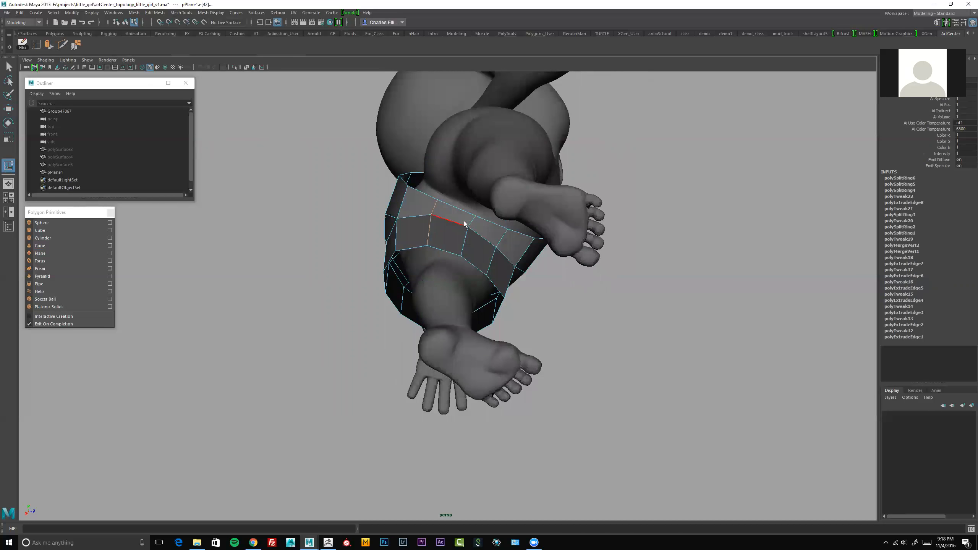
Slide a lengthwise edge on the outer side of the leg section to even out its column spacing
left_click_drag(474, 233, 439, 227, "alt")
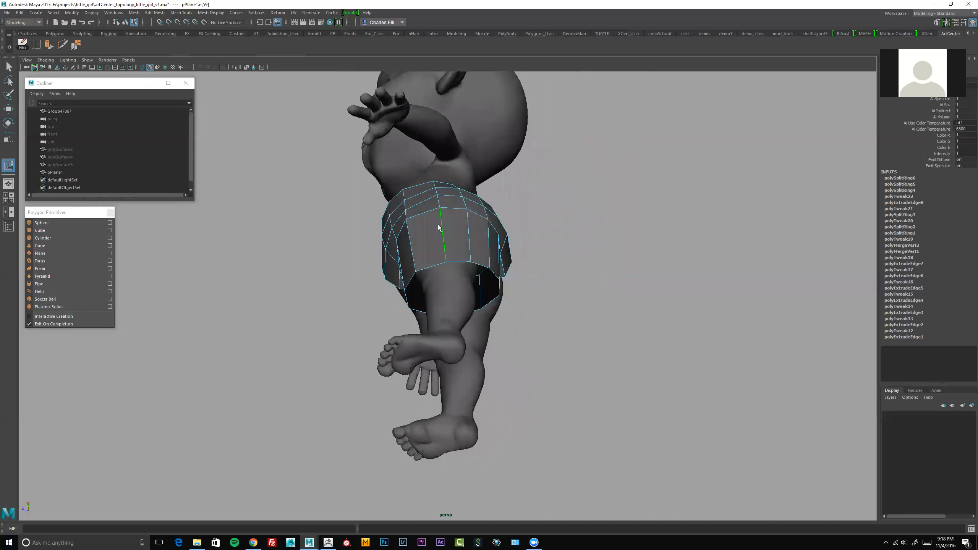
middle_click_drag(458, 221, 452, 221)
mouse_move(460, 223)
left_mouse_down("alt")
mouse_move(446, 224)
mouse_move(474, 227)
mouse_move(459, 219)
left_mouse_up("alt")
key("w")
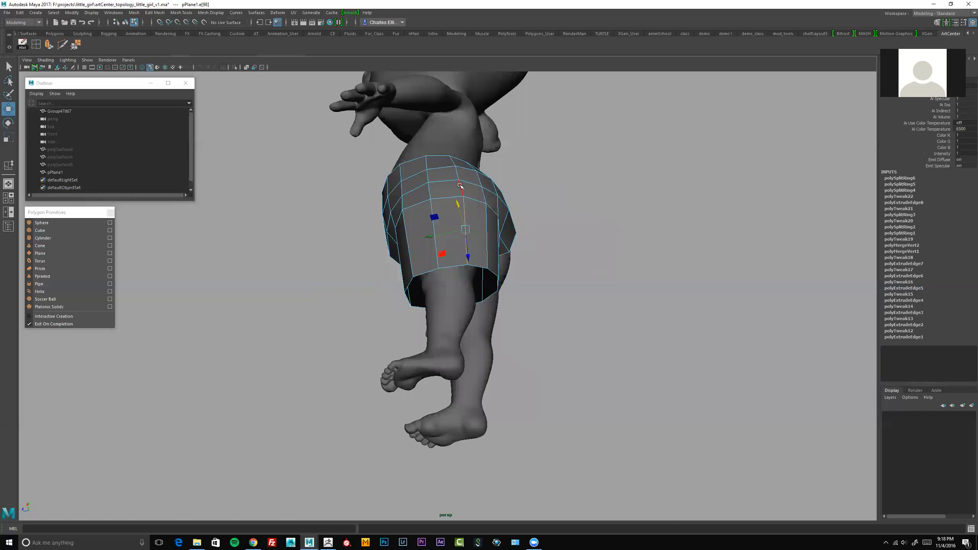
Insert a vertical loop in the hip front and horizontal loops near both leg section ends, then scale the lower loop
left_click_drag(471, 184, 471, 191, "alt")
left_click(552, 198)
left_click_drag(385, 216, 452, 235, "alt")
right_click_drag(451, 235, 468, 238, "alt")
middle_click_drag(431, 173, 444, 189, "alt")
key("space")
left_click_drag(442, 188, 472, 255)
left_click(427, 169)
left_click(438, 218)
left_click(506, 277)
key("r")
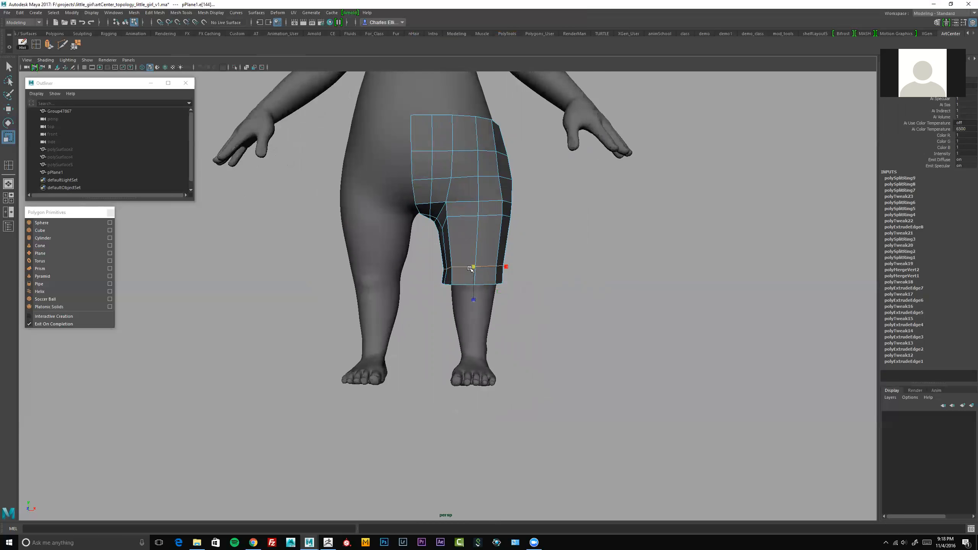
Reposition the vertices around the inner thigh where the leg section meets the crotch strip
left_click_drag(484, 267, 466, 226, "alt")
key("w")
left_click(450, 227)
left_click(447, 181)
right_click_drag(526, 247, 483, 244)
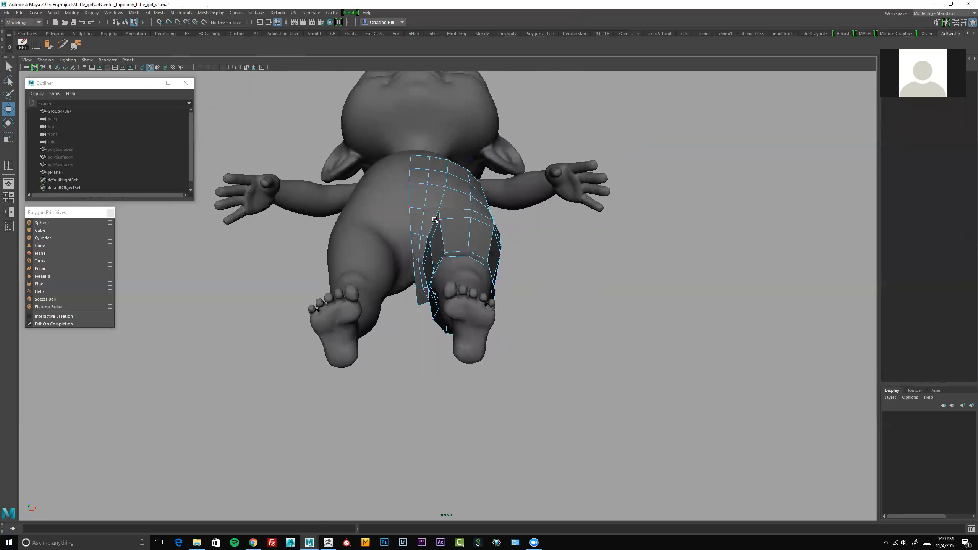
left_click(439, 219)
left_click_drag(475, 228, 550, 248, "alt")
Insert a horizontal edge loop around the middle of the leg section and scale it to fit the thigh
key("space")
key("g")
left_click(476, 242)
key("w")
key("r")
left_click(557, 248)
scroll(409, 233, "down", 3)
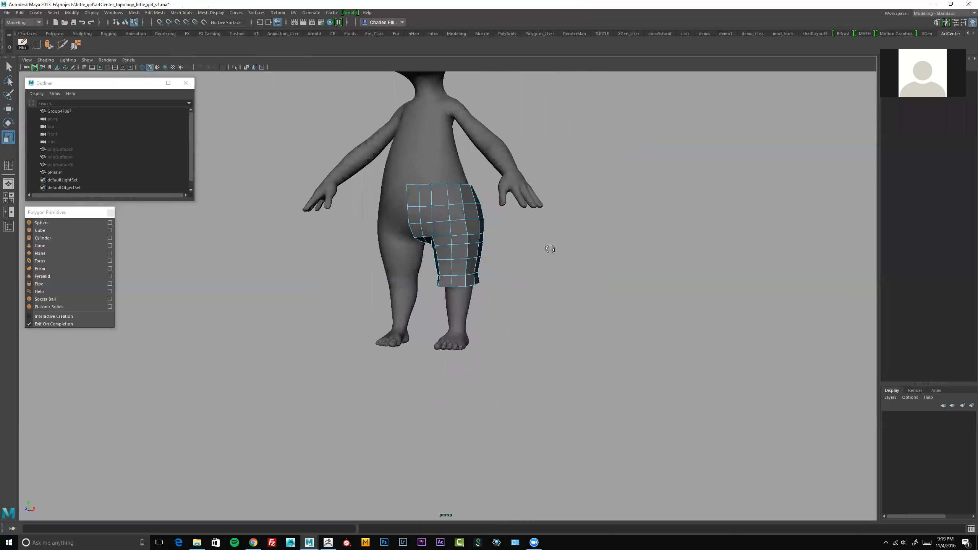
Select the vertices along the hip mesh's waist border, then scale and move them to fit the waist
scroll(397, 220, "down", 3)
key("w")
right_click_drag(395, 234, 406, 218, "alt")
middle_click_drag(406, 218, 434, 240, "alt")
right_click_drag(434, 241, 463, 231, "alt")
left_click_drag(462, 231, 399, 185, "alt")
key("r")
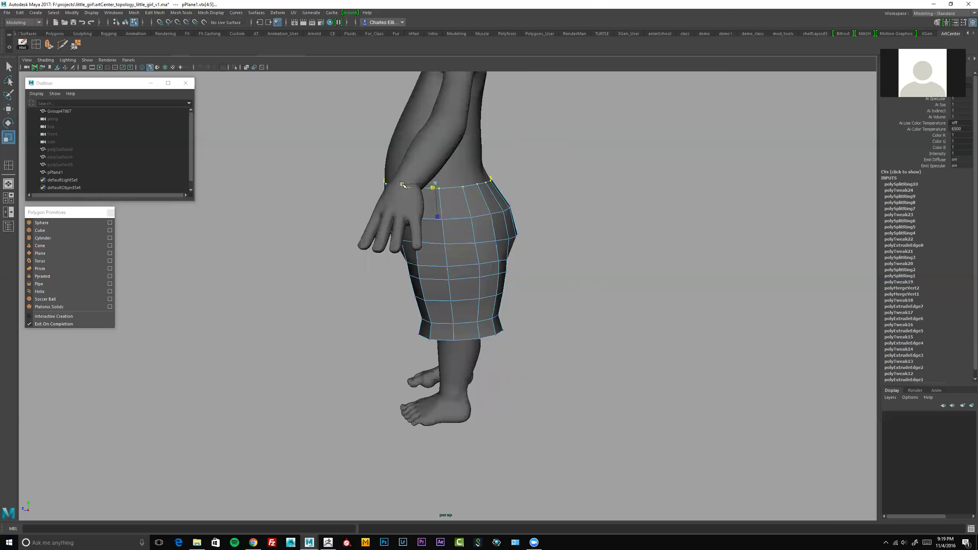
key("w")
left_click_drag(404, 187, 413, 188, "alt")
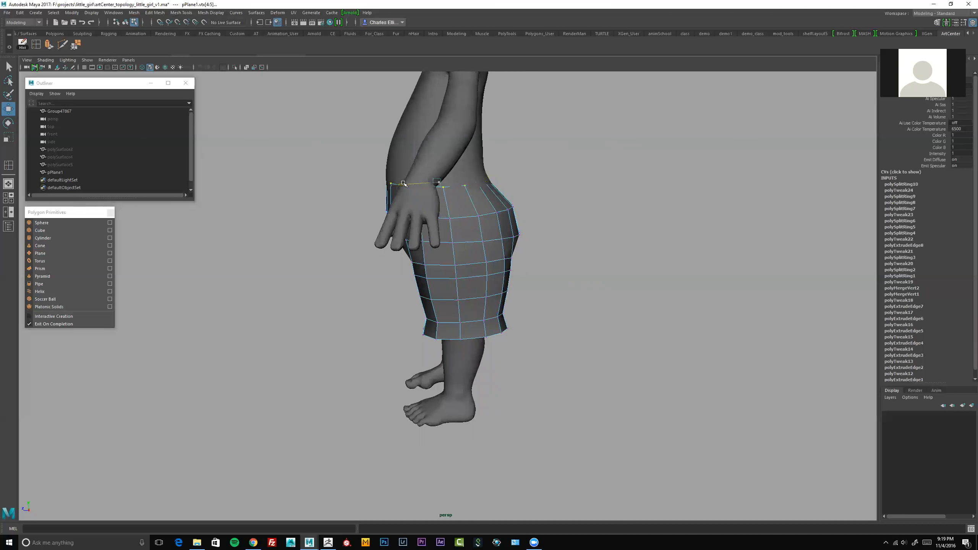
key("r")
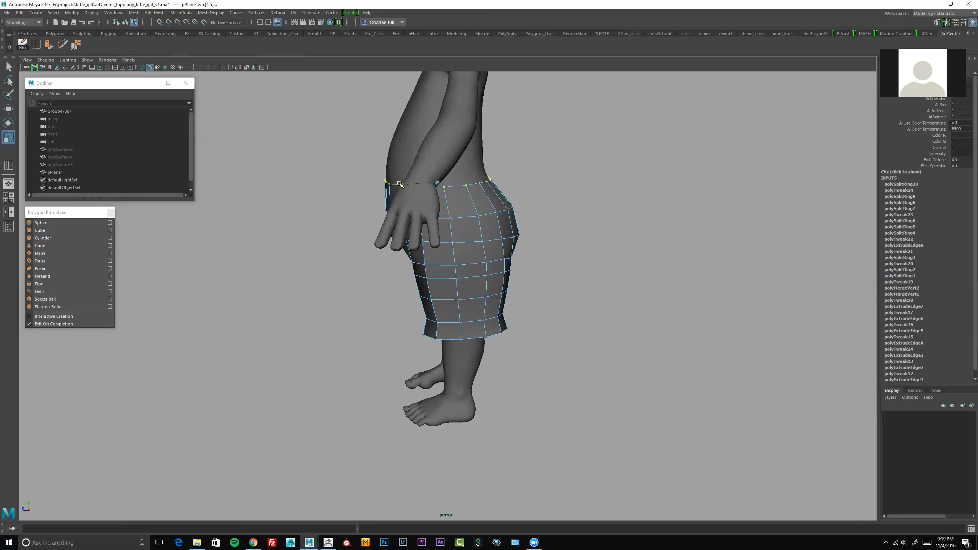
Adjust the waist border vertices from the front and side to level the upper edge
left_click_drag(432, 186, 476, 155, "alt")
key("w")
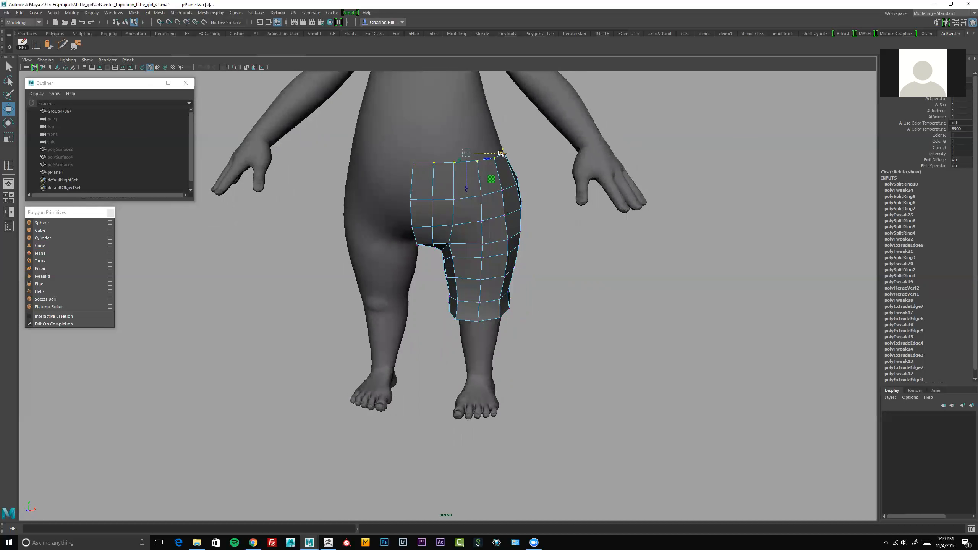
left_click(417, 168)
scroll(500, 188, "down", 3)
left_click_drag(539, 202, 423, 196, "alt")
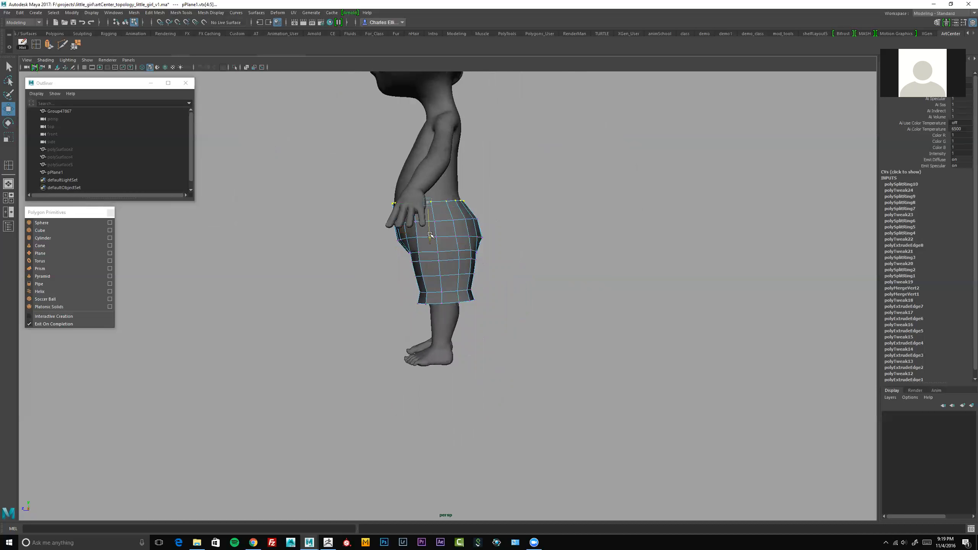
left_click_drag(430, 233, 506, 260, "alt")
left_click(520, 212)
Return the hip and leg mesh to object mode and select it as a whole
scroll(487, 248, "down", 2)
scroll(500, 259, "up", 2)
middle_click_drag(494, 256, 500, 266, "alt")
left_click_drag(500, 267, 456, 255, "alt")
right_click(457, 256)
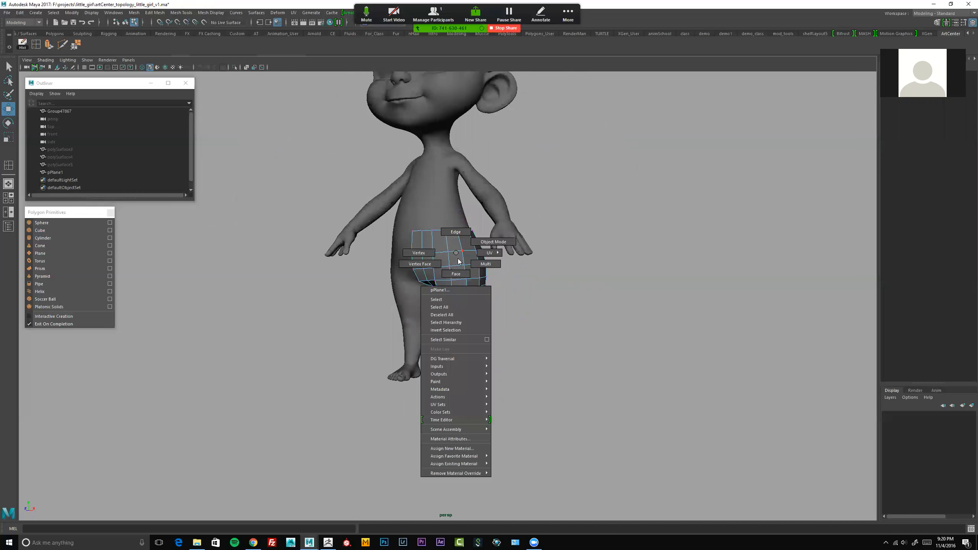
right_click_drag(450, 358, 454, 300)
left_click_drag(465, 278, 449, 269, "alt")
key("space")
right_click(460, 265)
right_click_drag(461, 266, 490, 254)
left_click_drag(437, 259, 459, 262, "alt")
Assign a new Lambert material to the hip and leg mesh with a muted red color and Diffuse 1.000
right_click(459, 262)
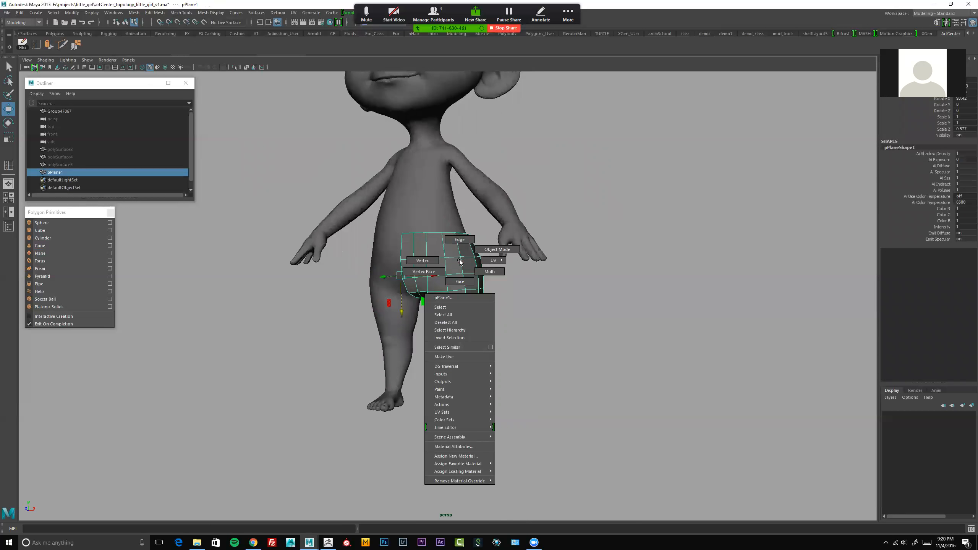
left_click(458, 456)
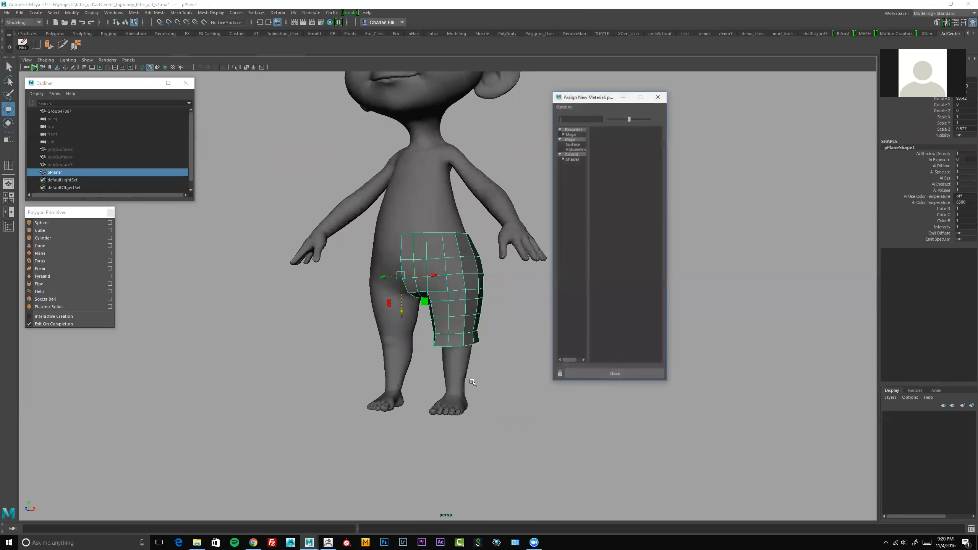
left_click(608, 224)
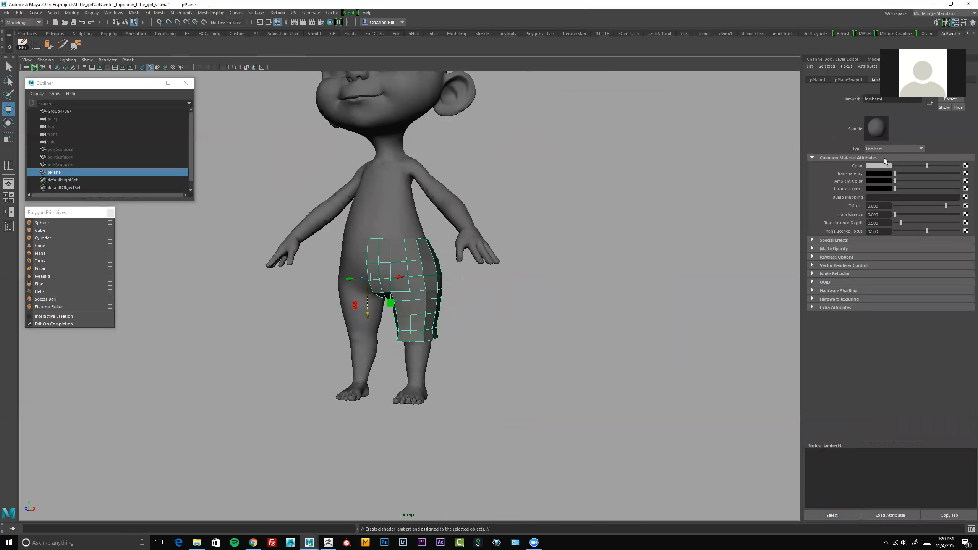
left_click(882, 167)
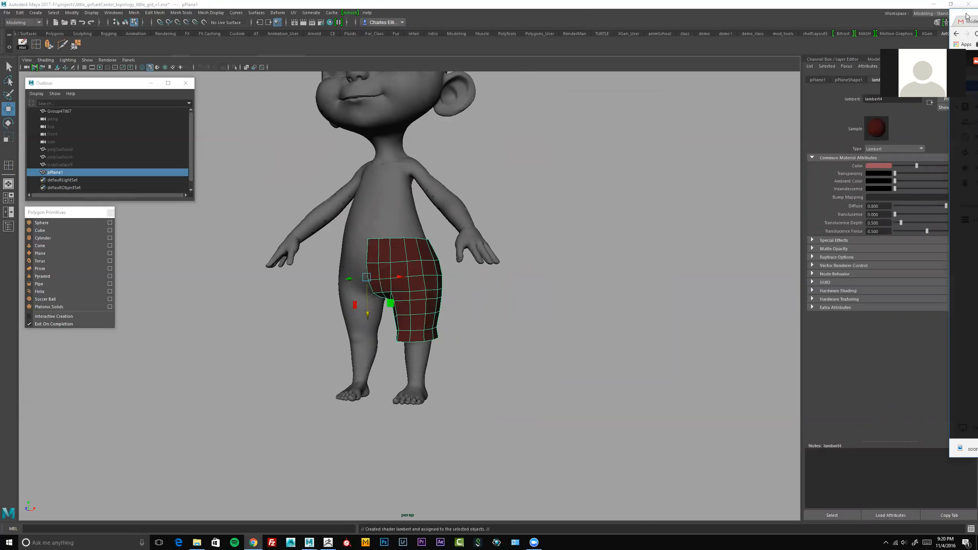
left_click_drag(967, 16, 977, 16)
left_click_drag(949, 207, 970, 209)
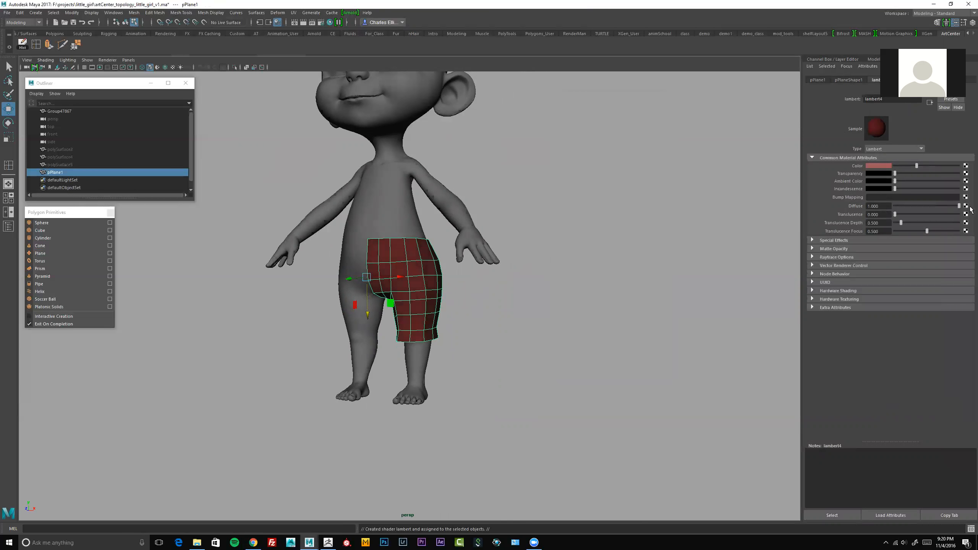
Deselect the mesh and switch the viewport renderer to Viewport 2.0
left_click(521, 185)
left_click_drag(529, 203, 461, 174, "alt")
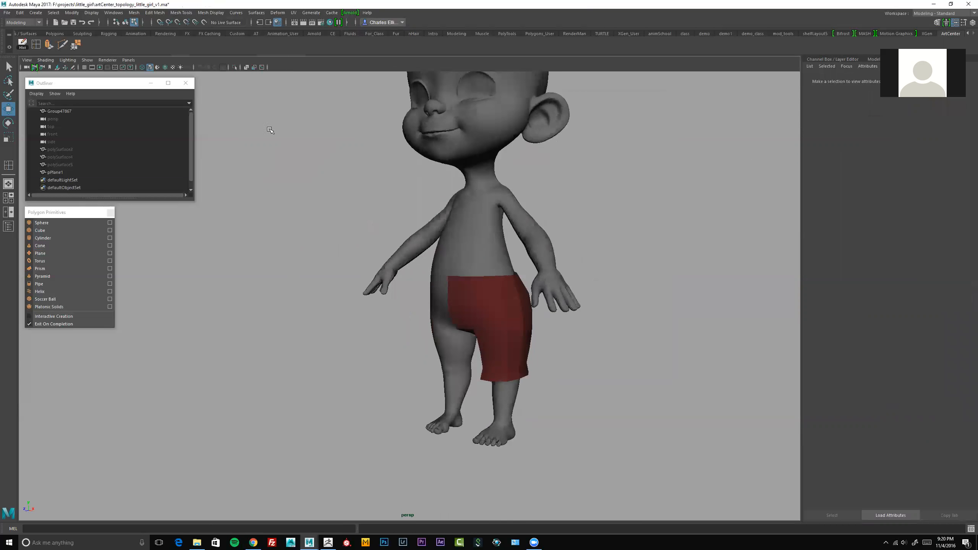
left_click(114, 61)
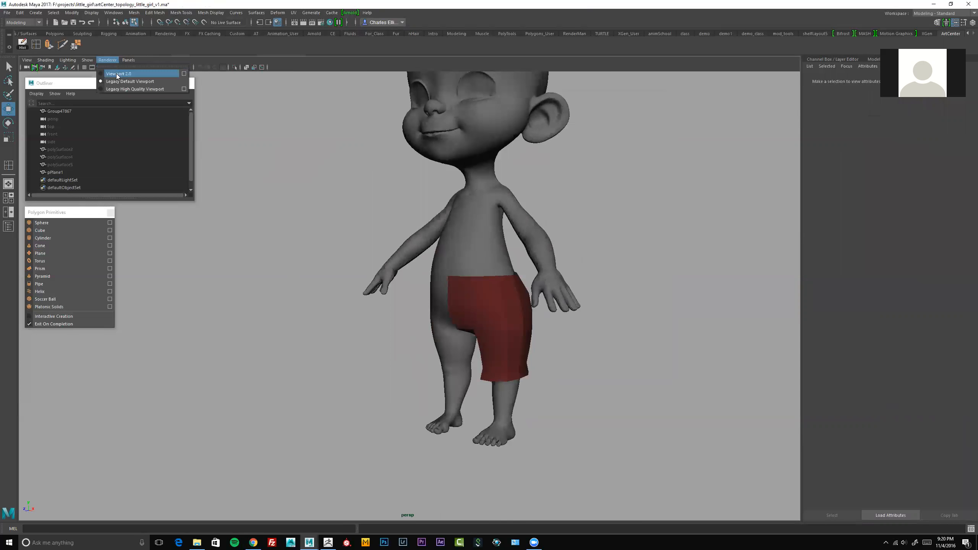
left_click(117, 74)
left_click_drag(396, 223, 568, 338, "alt")
Insert another edge loop through the red hip and leg mesh with the Insert Edge Loop tool
mouse_move(476, 334)
right_mouse_down()
mouse_move(451, 333)
mouse_move(475, 331)
right_mouse_up()
left_click_drag(475, 331, 484, 323, "alt")
right_click_drag(477, 325, 477, 370)
left_click_drag(486, 339, 460, 289, "alt")
left_click(483, 333)
right_click_drag(460, 289, 445, 287, "shift")
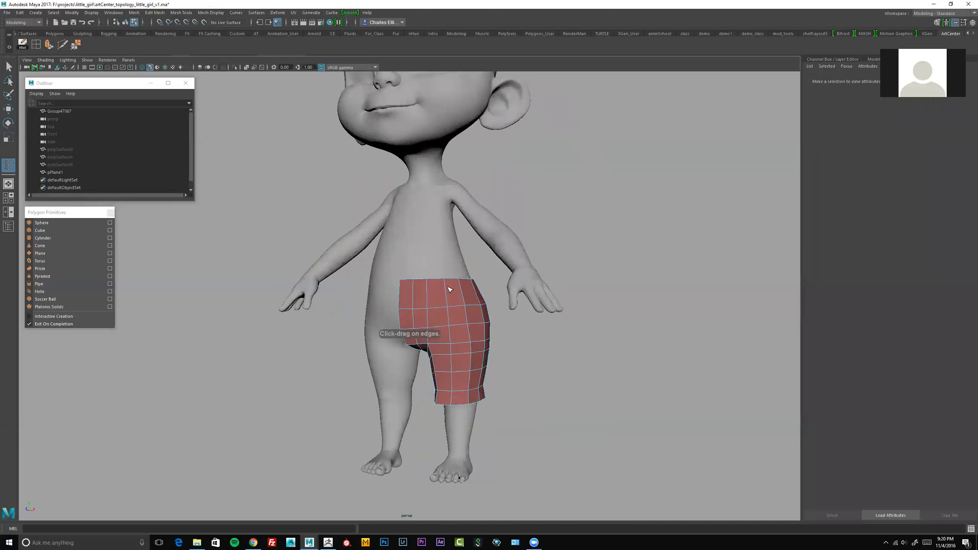
left_click(445, 287)
key("w")
mouse_move(446, 287)
left_mouse_down("alt")
mouse_move(425, 296)
mouse_move(458, 290)
left_mouse_up("alt")
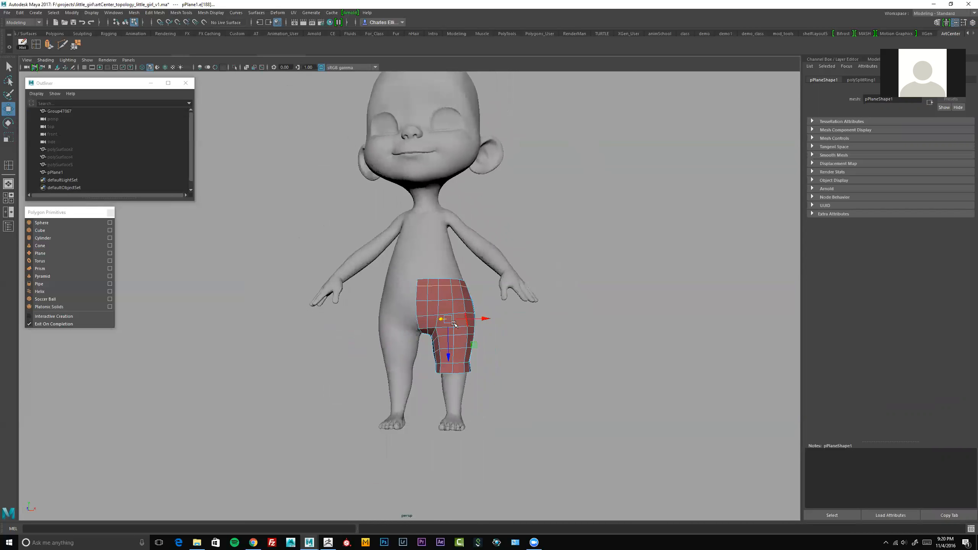
Enter vertex mode on the half hip mesh and select the column of vertices along its open centre edge, in wireframe display
right_click_drag(454, 323, 427, 305, "alt")
left_click_drag(428, 305, 408, 297, "alt")
right_click_drag(408, 297, 419, 294, "alt")
left_click_drag(419, 294, 411, 286, "alt")
right_click_drag(382, 293, 379, 293)
right_click_drag(379, 293, 398, 286, "alt")
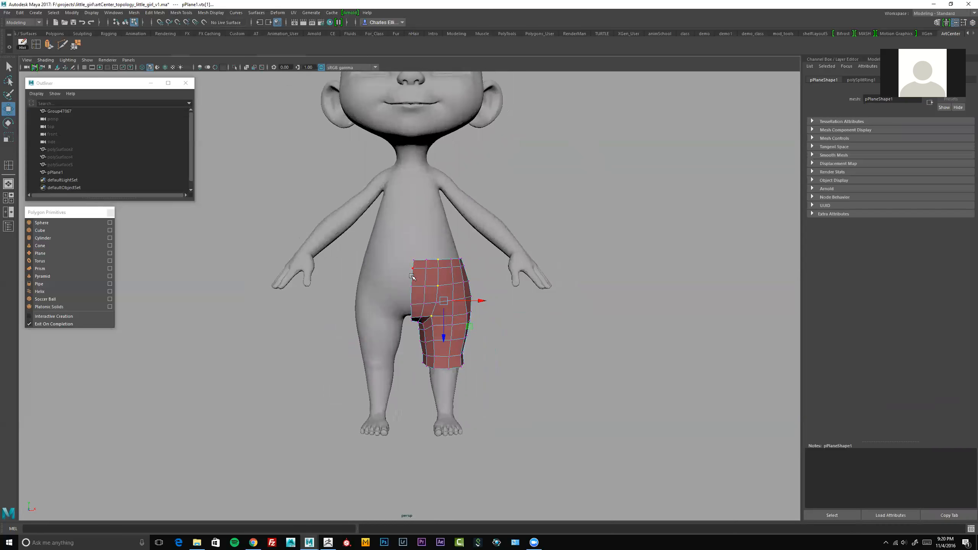
key("4")
mouse_move(410, 273)
left_mouse_down("alt")
mouse_move(431, 279)
mouse_move(392, 248)
left_mouse_up("alt")
left_click(410, 322)
left_click_drag(410, 321, 423, 272, "alt")
Switch to the front view in wireframe and try to snap the centre-edge vertices to the grid along X
key("space")
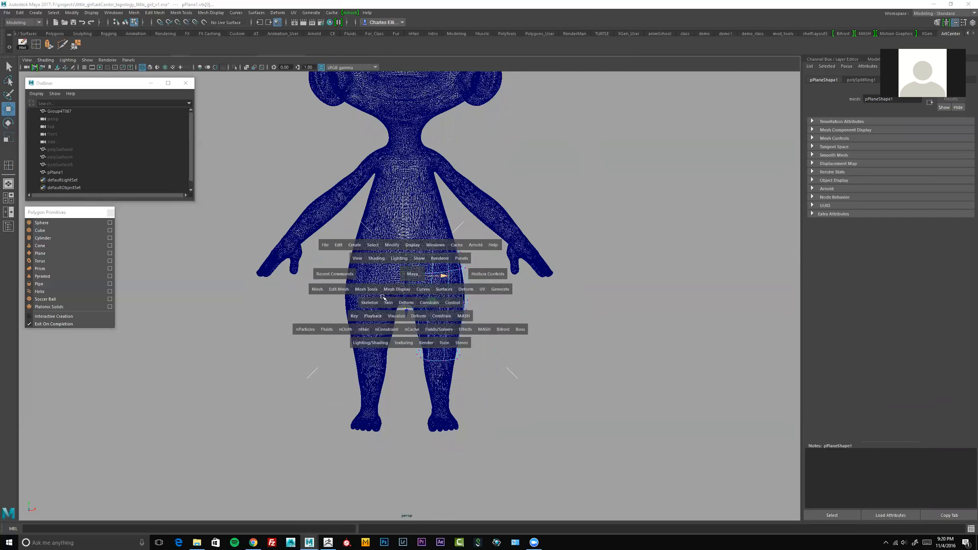
key("space")
scroll(461, 323, "down", 10)
scroll(460, 323, "up", 2)
key("4")
scroll(668, 368, "up", 3)
scroll(669, 368, "up", 4)
middle_click_drag(395, 258, 426, 251, "alt")
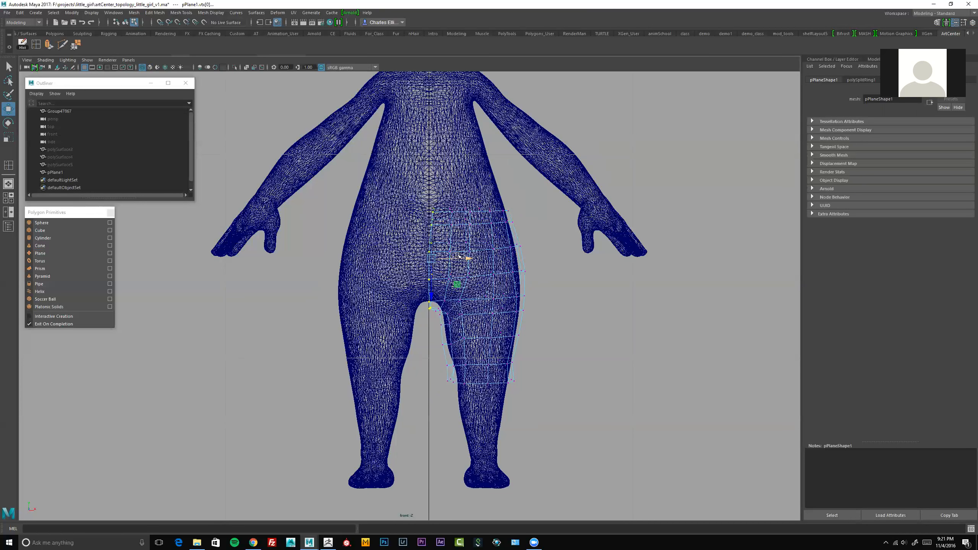
key("x")
left_click_drag(469, 257, 467, 258)
Open the Move tool's snap settings and try snapping the centre-edge vertices to the grid with Retain component spacing toggled
double_click(8, 109)
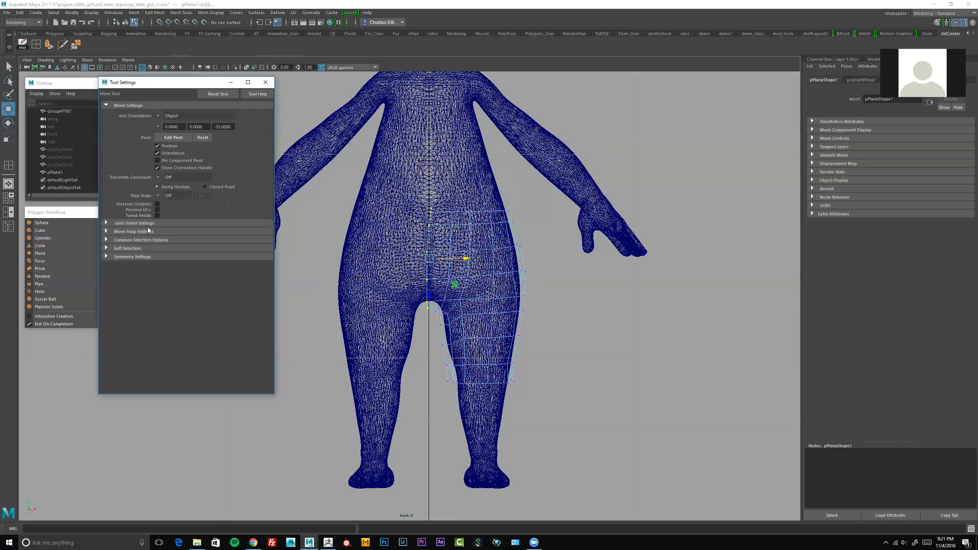
left_click(150, 232)
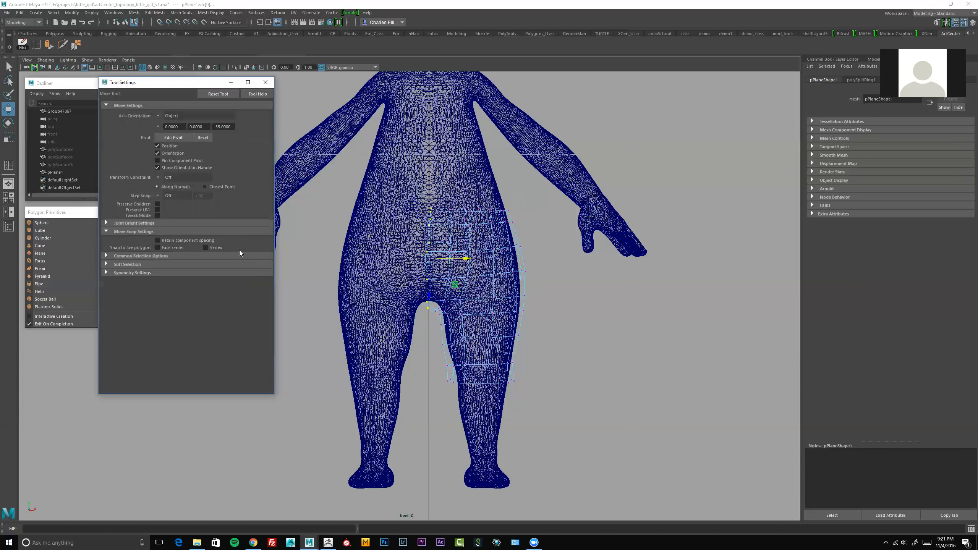
middle_click_drag(470, 257, 493, 274, "alt")
key("x")
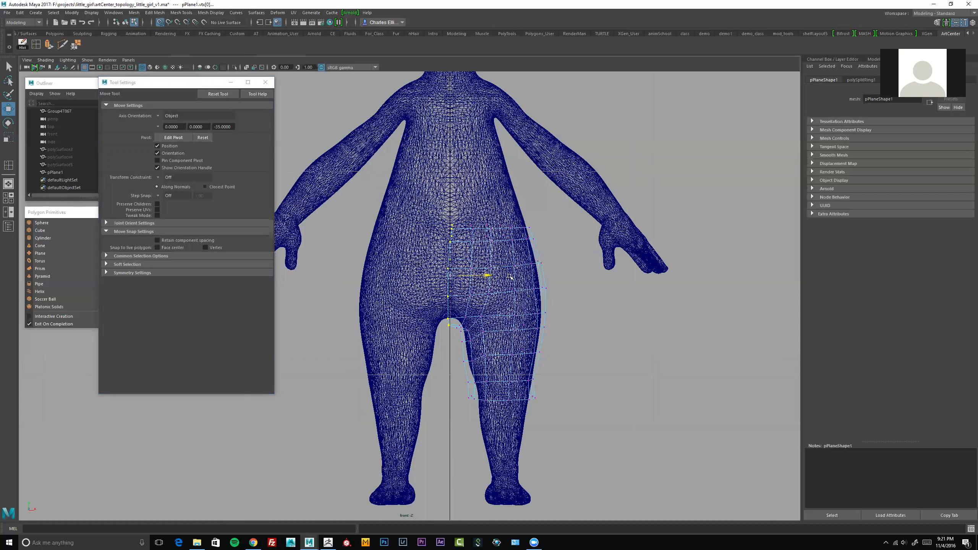
left_click_drag(570, 280, 426, 278)
key("x")
mouse_move(486, 275)
left_mouse_down()
mouse_move(320, 265)
mouse_move(595, 275)
mouse_move(434, 274)
mouse_move(492, 280)
left_mouse_up()
left_click(158, 240)
key("x")
left_click(157, 240)
Set the Move tool's axis orientation to World and grid-snap the centre-edge vertices along X onto the world centre line
left_click(157, 117)
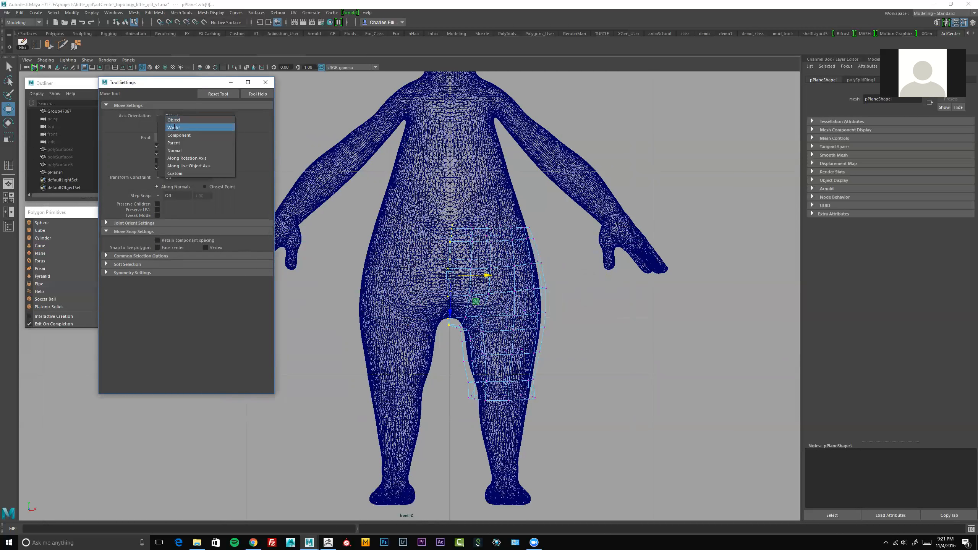
left_click(177, 136)
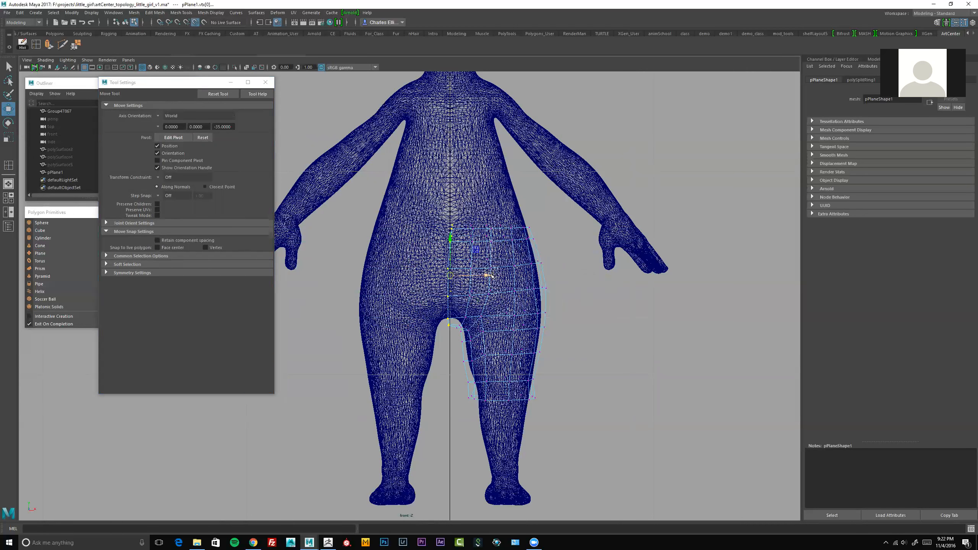
left_click_drag(493, 276, 482, 277)
left_click(264, 82)
Return the half hip mesh to object mode and select it as a whole
scroll(404, 247, "down", 10)
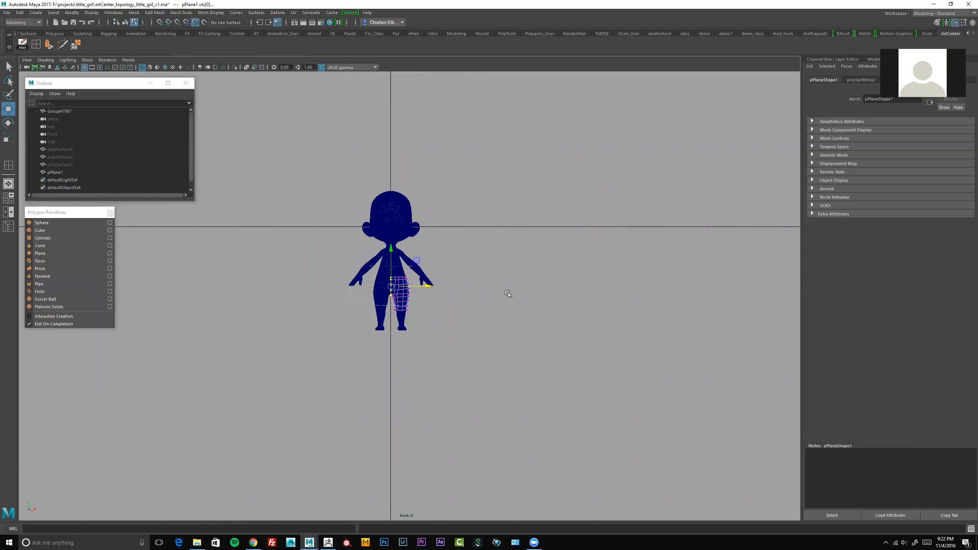
left_click(441, 310)
right_click_drag(441, 311, 466, 323, "alt")
middle_click_drag(420, 294, 469, 289, "alt")
left_click(468, 290, "alt")
right_click_drag(468, 290, 527, 287, "alt")
right_click_drag(461, 258, 456, 303)
right_click_drag(497, 304, 529, 305, "alt")
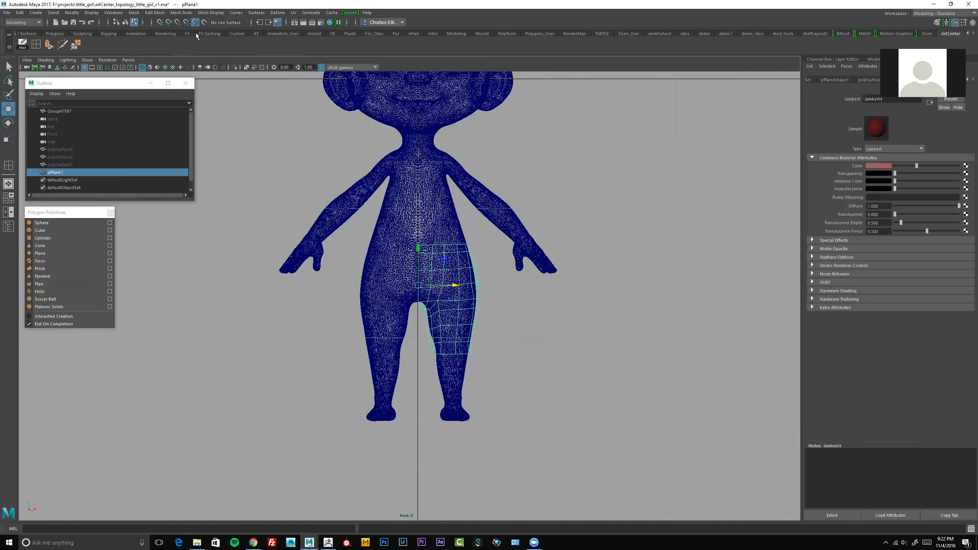
left_click(155, 13)
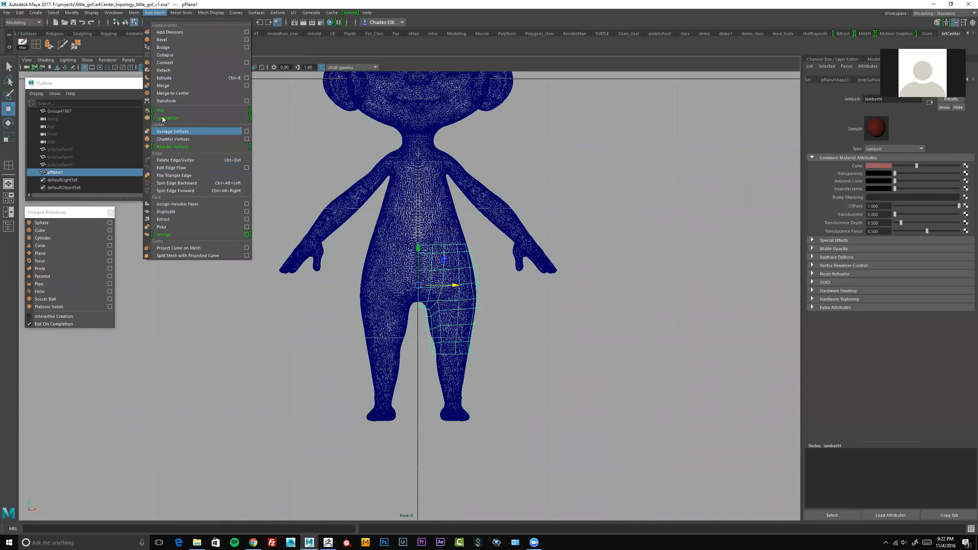
mouse_move(135, 15)
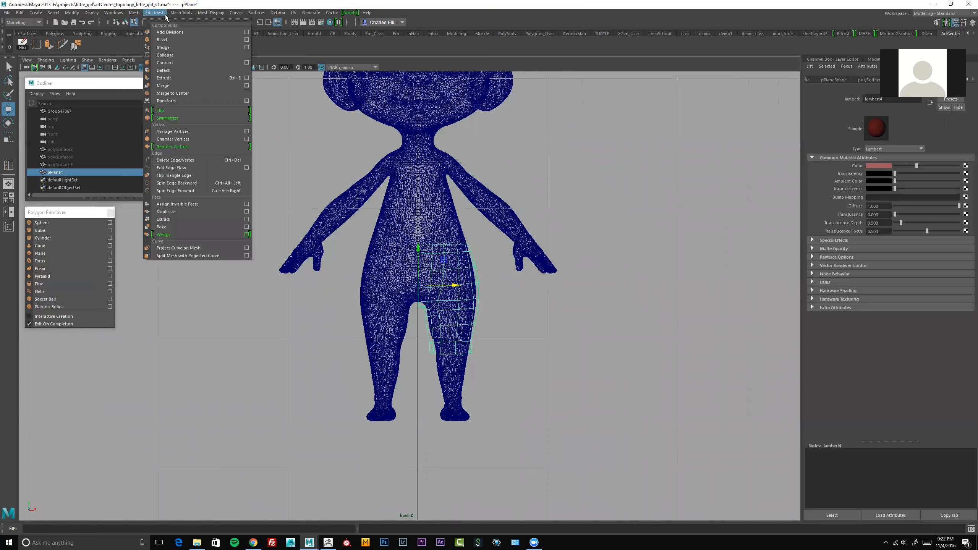
mouse_move(179, 15)
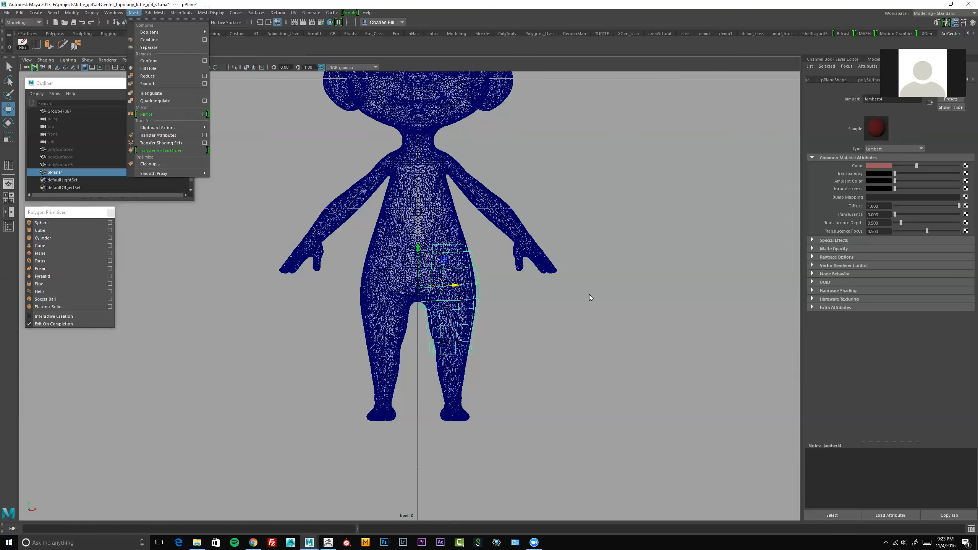
Switch back to the perspective view with shaded display and frame the whole figure
right_click_drag(613, 303, 553, 309, "alt")
middle_click_drag(553, 309, 560, 304, "alt")
left_click_drag(560, 304, 554, 218, "alt")
key("space")
key("space")
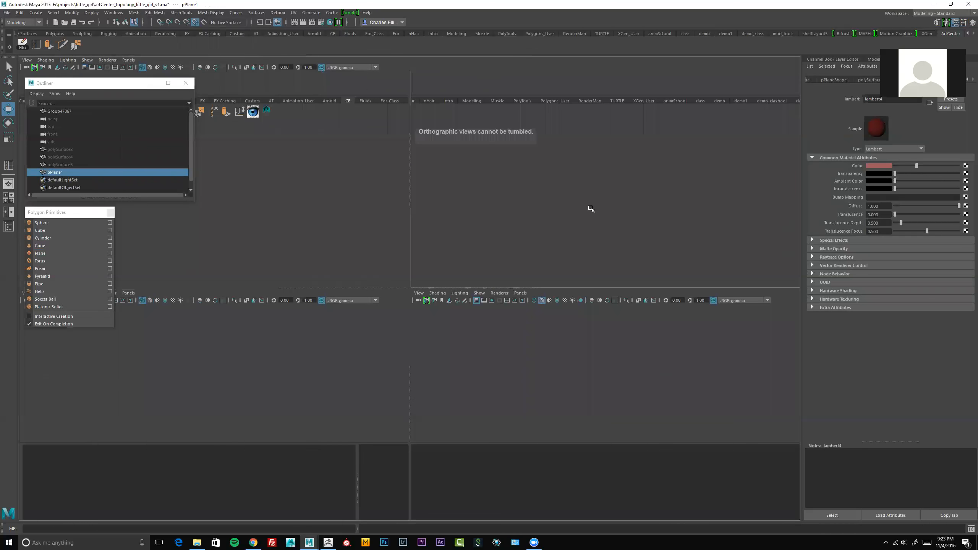
key("5")
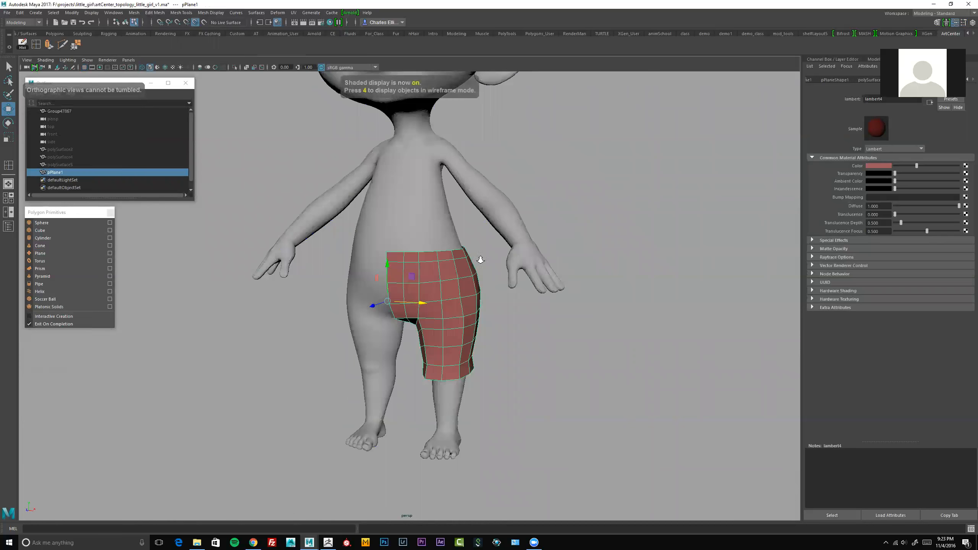
right_click_drag(481, 260, 447, 262, "alt")
middle_click_drag(541, 261, 590, 271, "alt")
right_click_drag(589, 270, 572, 249, "alt")
left_click_drag(571, 249, 566, 257, "alt")
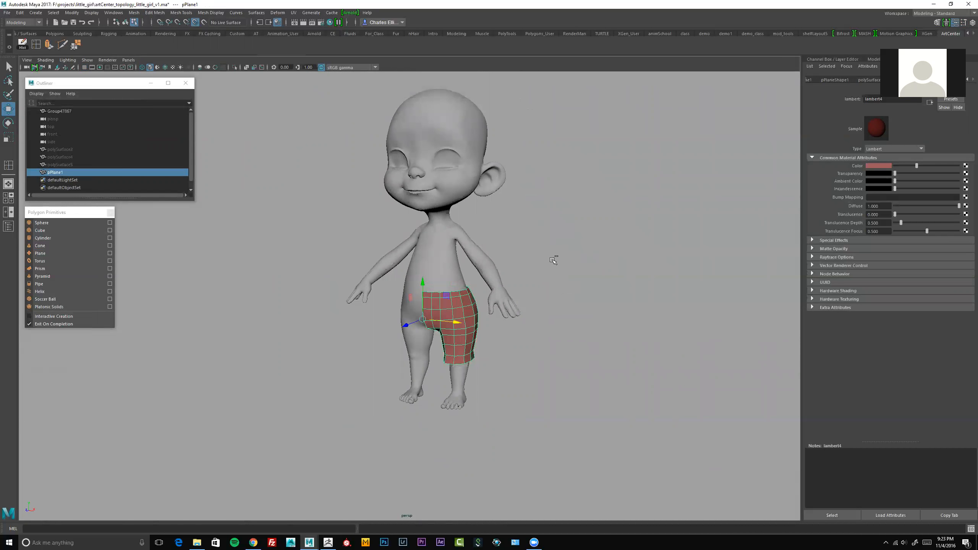
Duplicate the half hip mesh and mirror the copy to the other side by setting its Scale X to -1
key("ctrl+d")
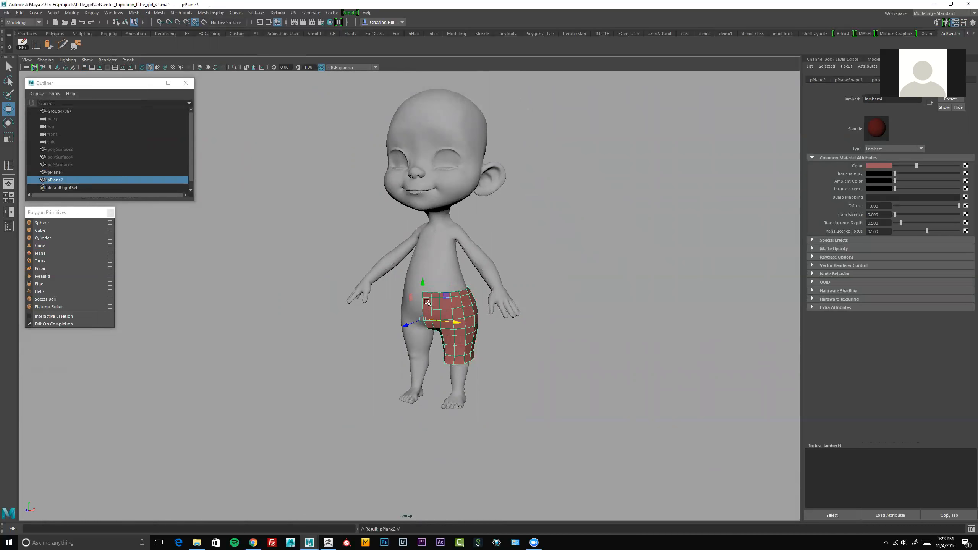
left_click(971, 23)
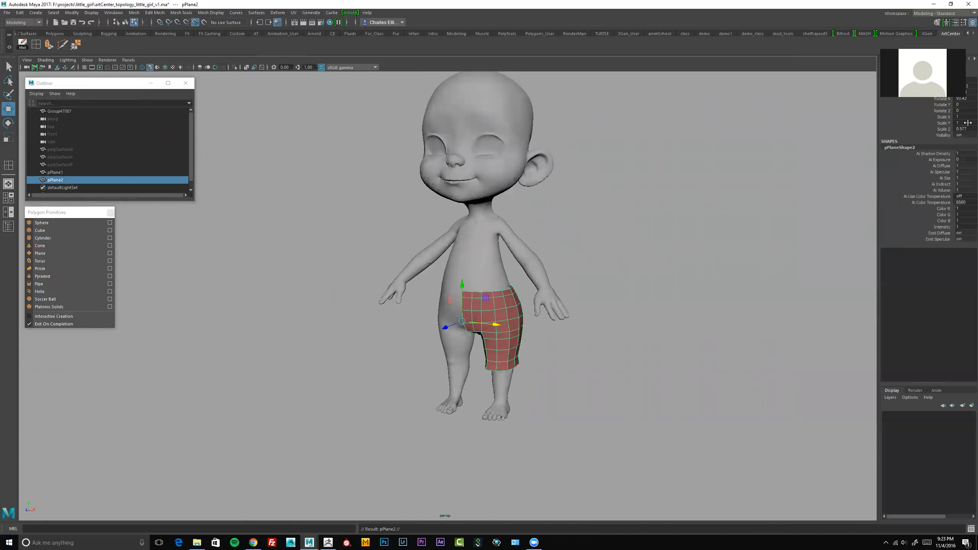
left_click(965, 116)
type("-1")
key("Return")
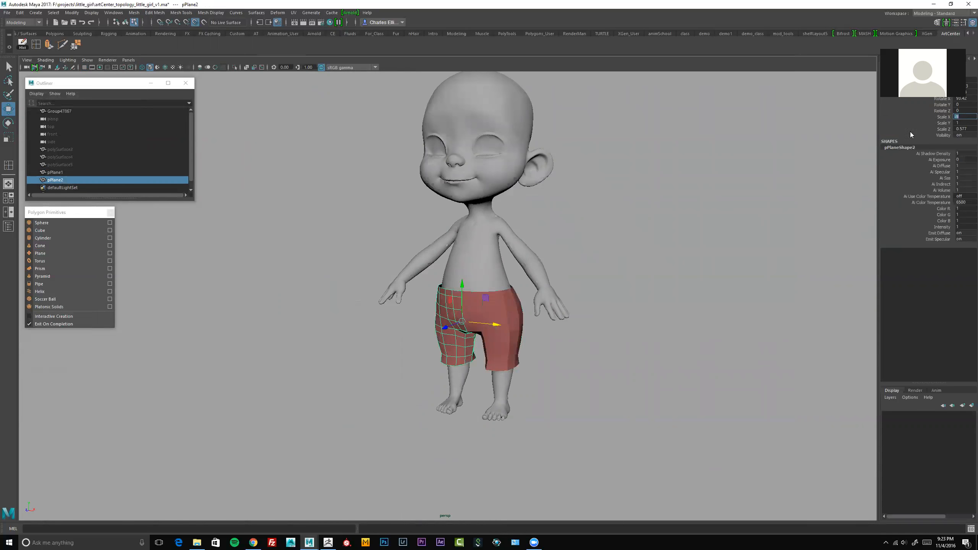
Return to object selection mode and select both halves of the red hip and leg mesh
left_click_drag(635, 231, 651, 233, "alt")
left_click(660, 239)
scroll(514, 280, "up", 3)
middle_click_drag(514, 280, 472, 232, "alt")
scroll(458, 247, "up", 2)
left_click_drag(443, 266, 423, 259, "alt")
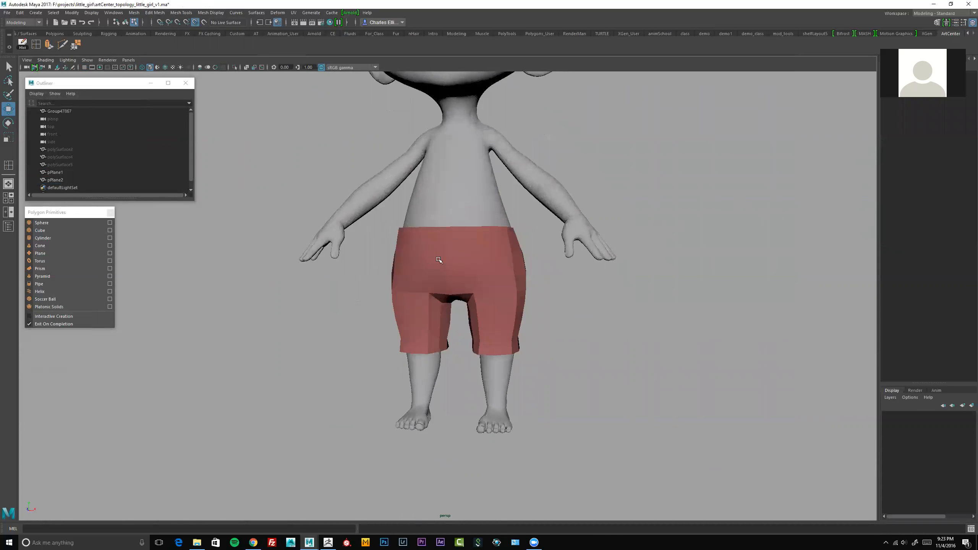
key("F8")
left_click_drag(487, 265, 430, 228, "alt")
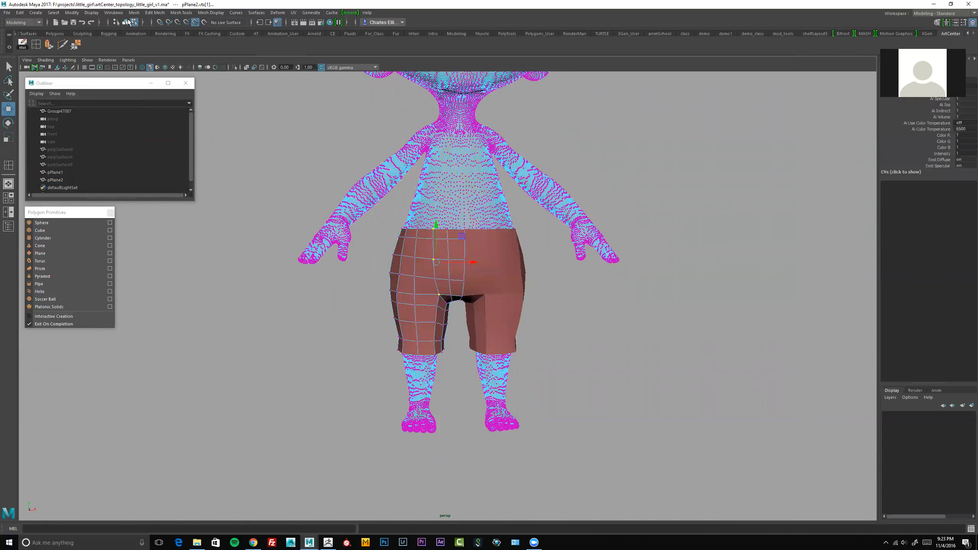
left_click(125, 21)
left_click(545, 267)
left_click(470, 255)
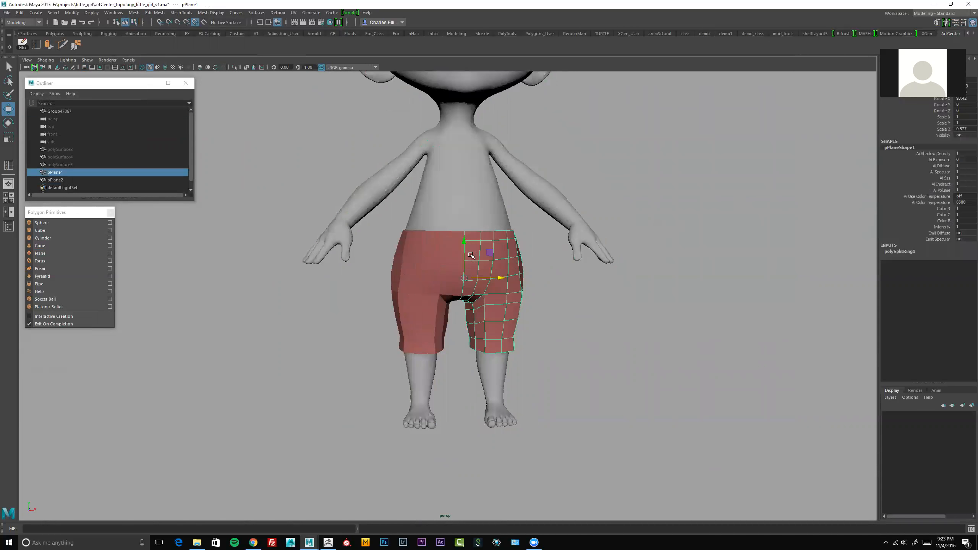
left_click(404, 253, "shift")
Examine the mirrored hip and leg halves on the body from several angles
left_click_drag(403, 253, 458, 250, "alt")
right_click_drag(458, 250, 432, 255, "alt")
middle_click_drag(433, 256, 427, 274, "alt")
right_click_drag(539, 285, 504, 292, "alt")
middle_click_drag(505, 291, 487, 307, "alt")
left_click_drag(477, 307, 449, 317, "alt")
right_click_drag(457, 317, 504, 321, "alt")
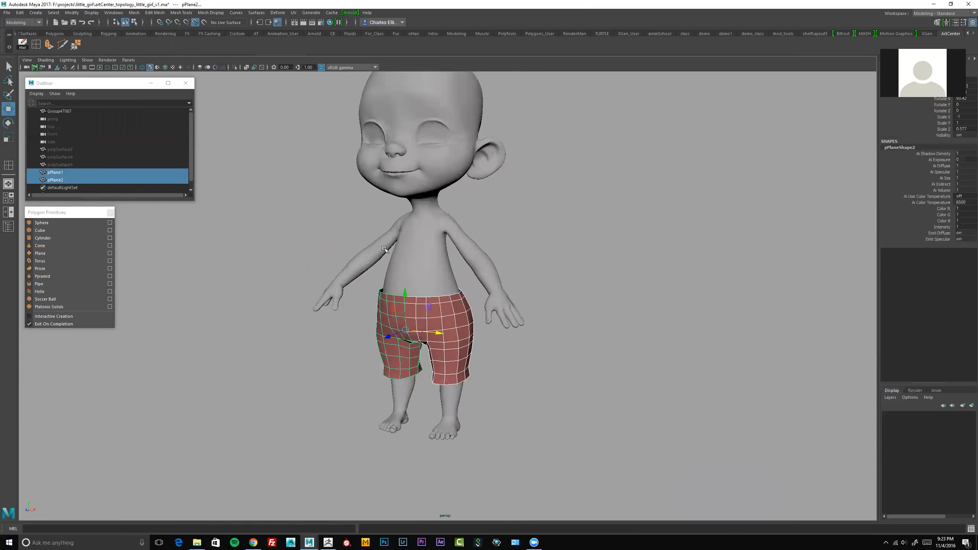
left_click_drag(384, 249, 395, 240, "alt")
right_click_drag(385, 240, 399, 247, "alt")
middle_click_drag(410, 252, 386, 218, "alt")
left_click_drag(386, 219, 405, 216, "alt")
Select only the two red mesh halves, without the sculpted body, and combine them into one mesh
left_click(358, 280)
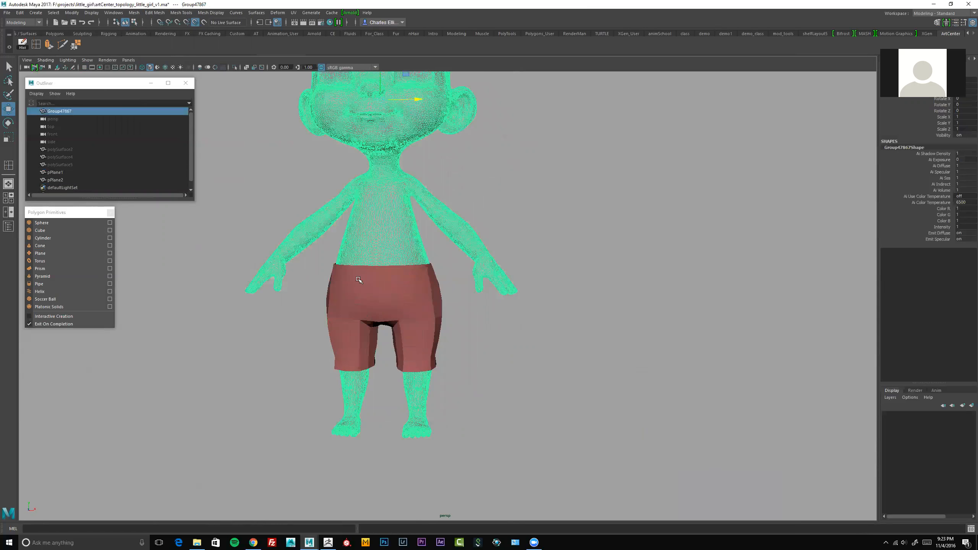
left_click(328, 277)
left_click(411, 285)
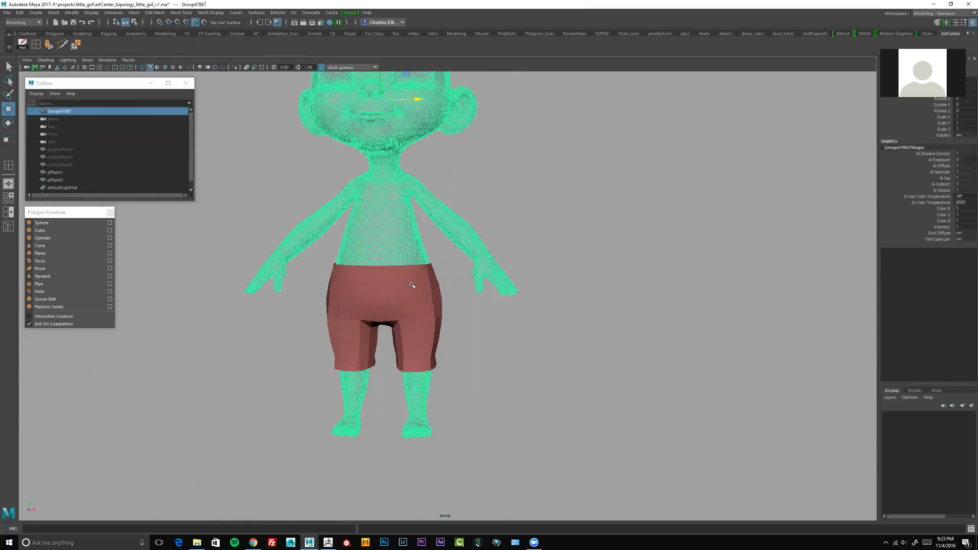
left_click(333, 278, "shift")
left_click(376, 232, "shift")
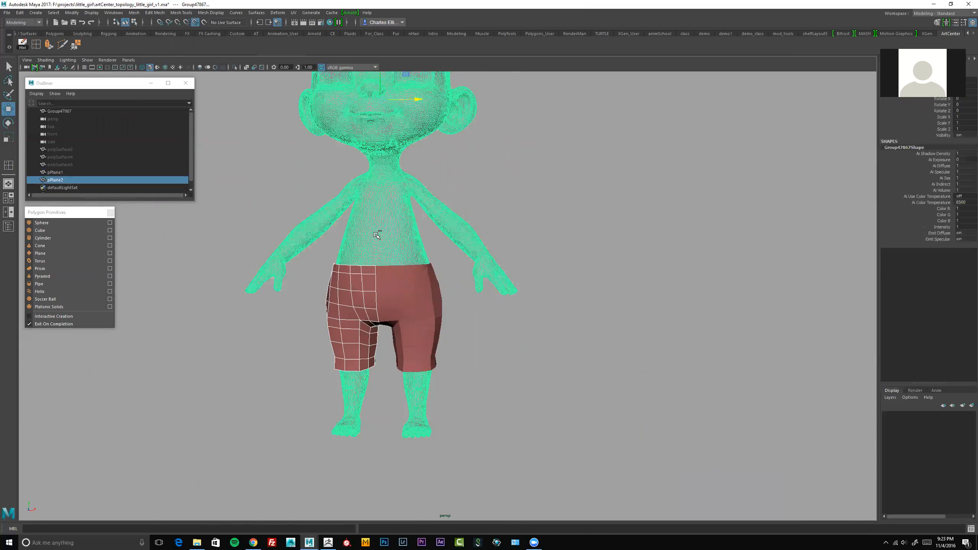
left_click(437, 279, "shift")
left_click_drag(457, 276, 471, 275, "alt")
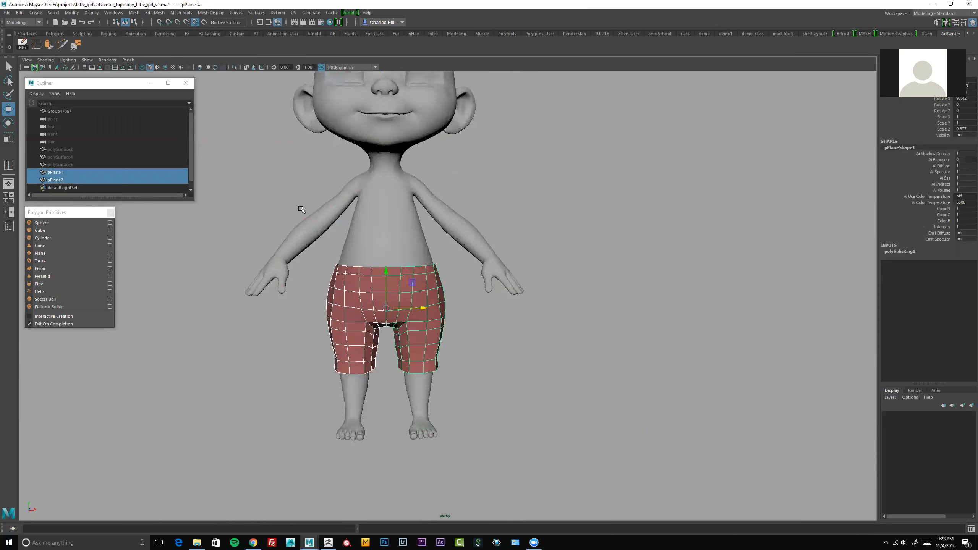
left_click(134, 13)
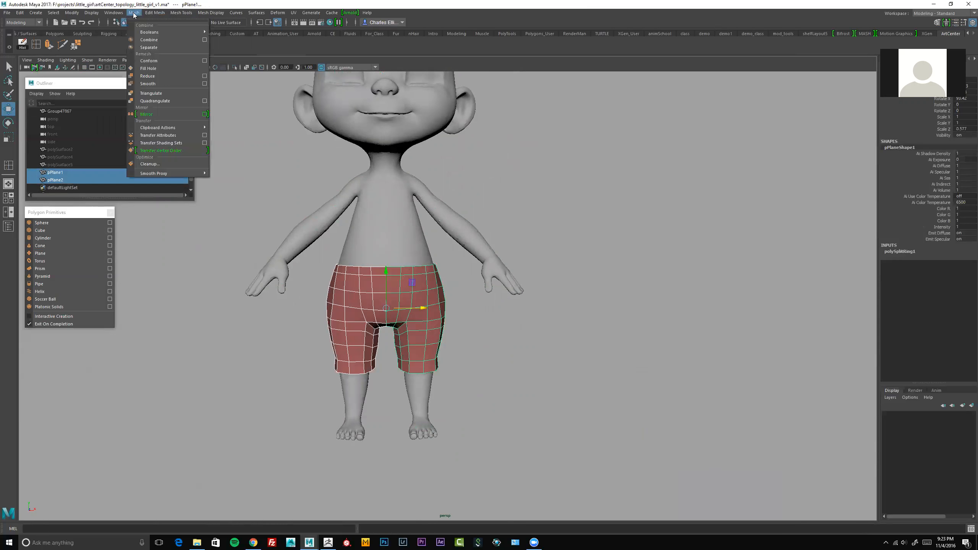
left_click(150, 40)
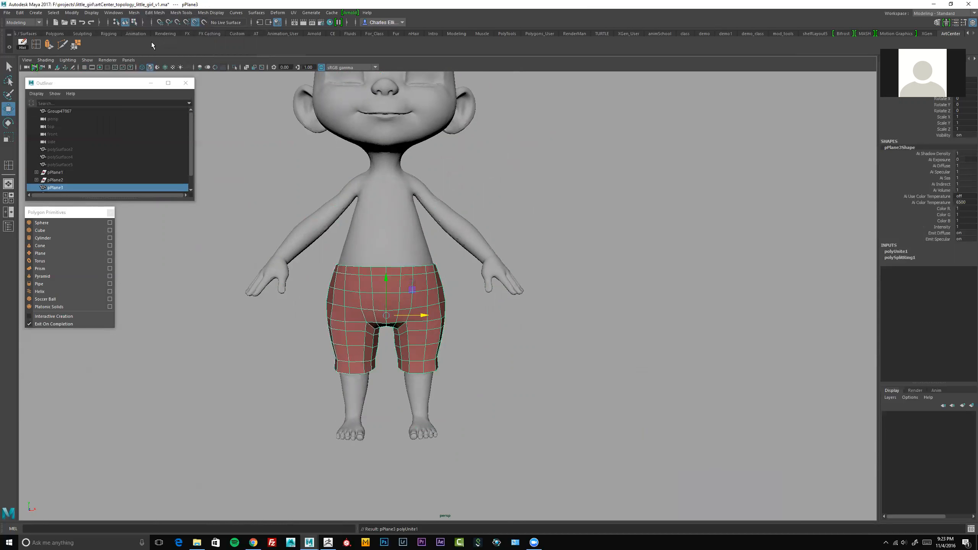
Delete the construction history of the combined hip and leg mesh
scroll(406, 246, "up", 5)
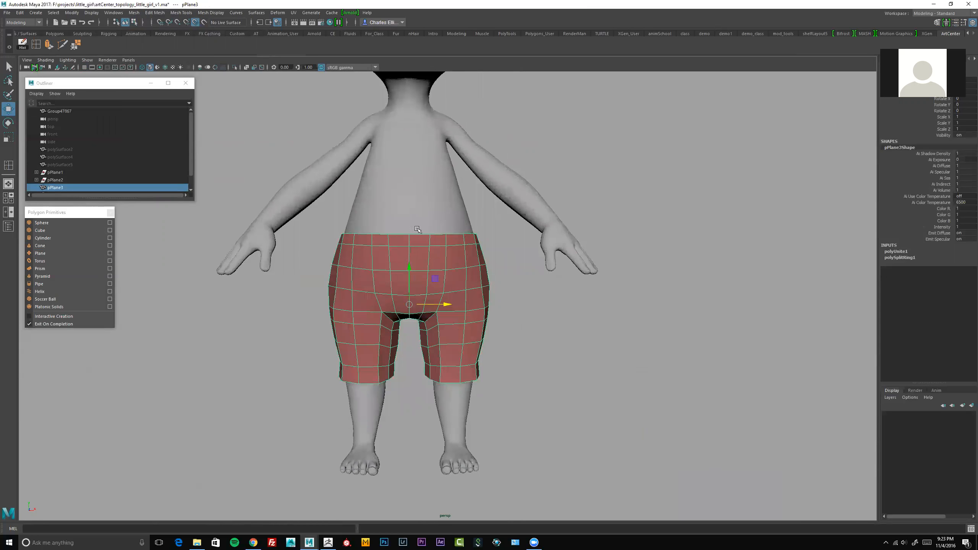
scroll(384, 259, "down", 2)
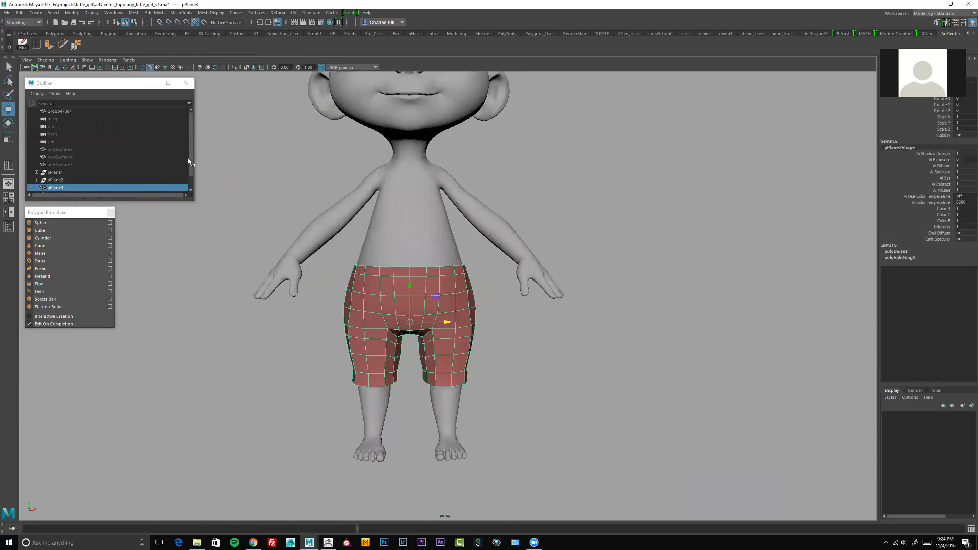
scroll(188, 161, "down", 1)
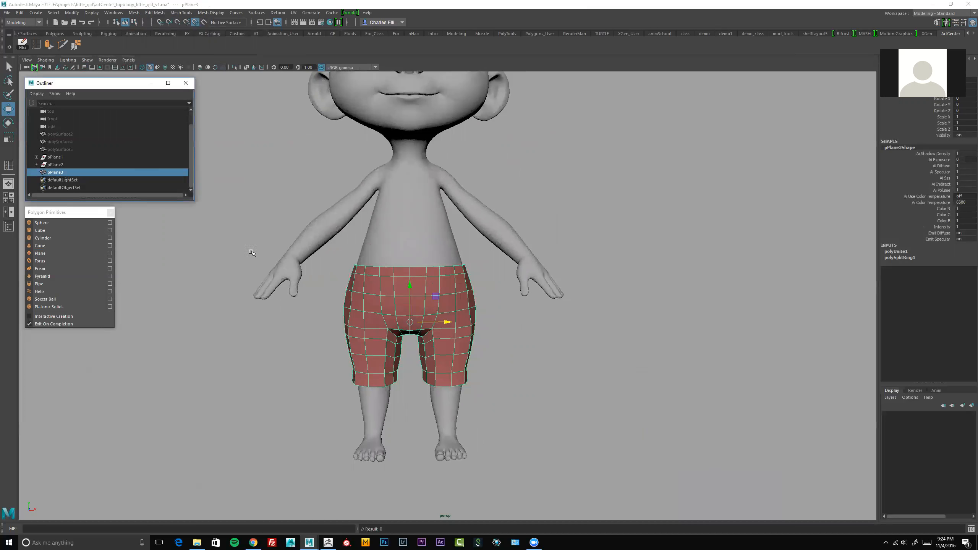
key("space")
left_click_drag(459, 295, 495, 285)
scroll(392, 296, "up", 4)
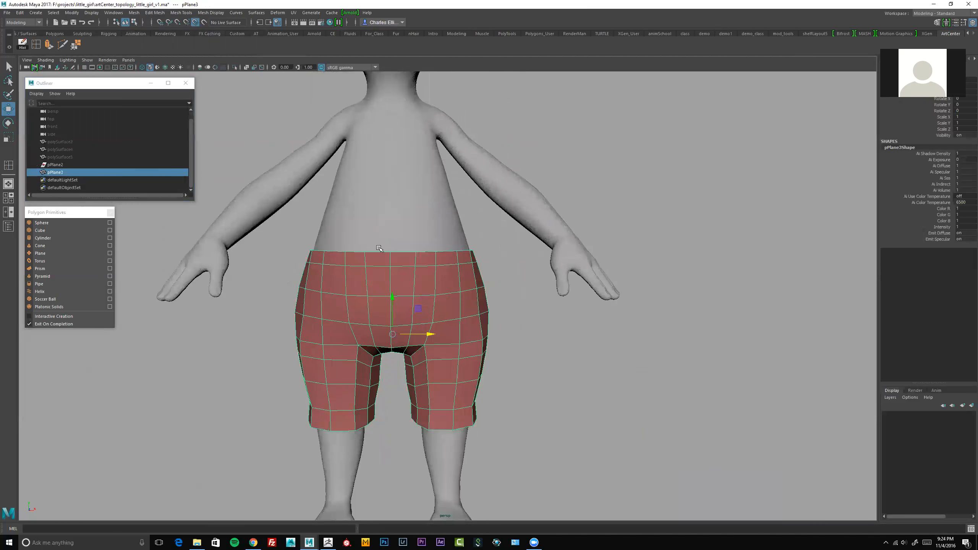
left_click_drag(407, 287, 435, 247, "alt")
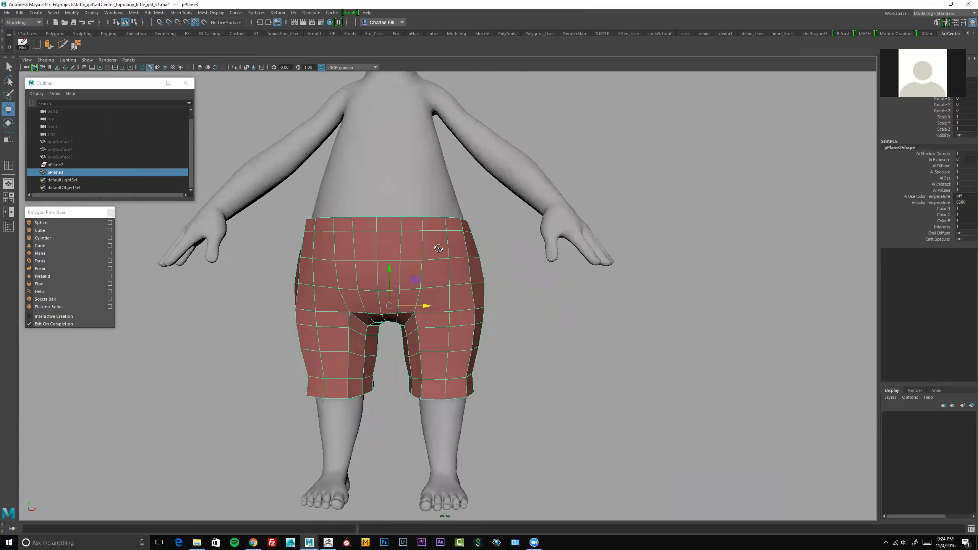
right_click_drag(435, 247, 451, 261, "alt")
middle_click_drag(451, 261, 459, 250, "alt")
left_click_drag(428, 270, 430, 238, "alt")
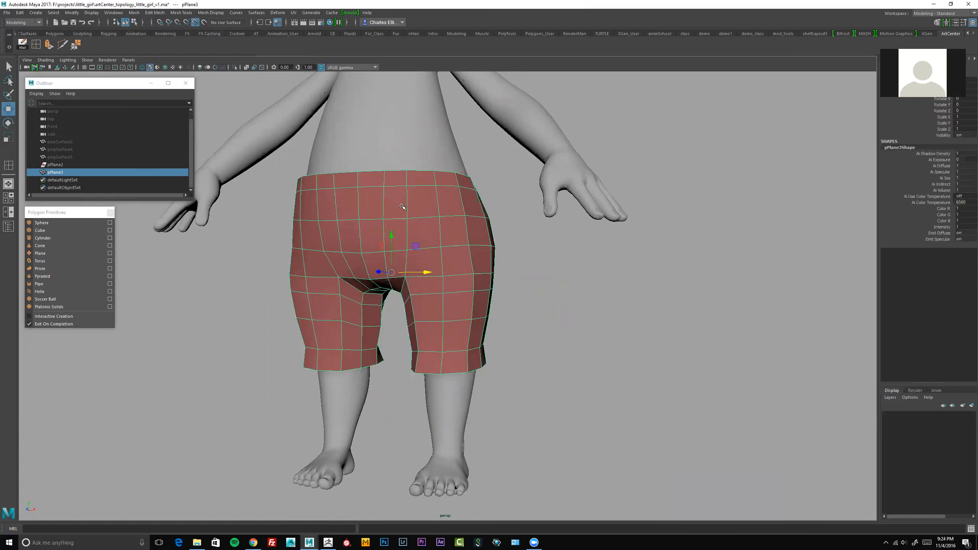
Turn on the display of border edges for the combined hip and leg mesh
key("space")
left_click(92, 13)
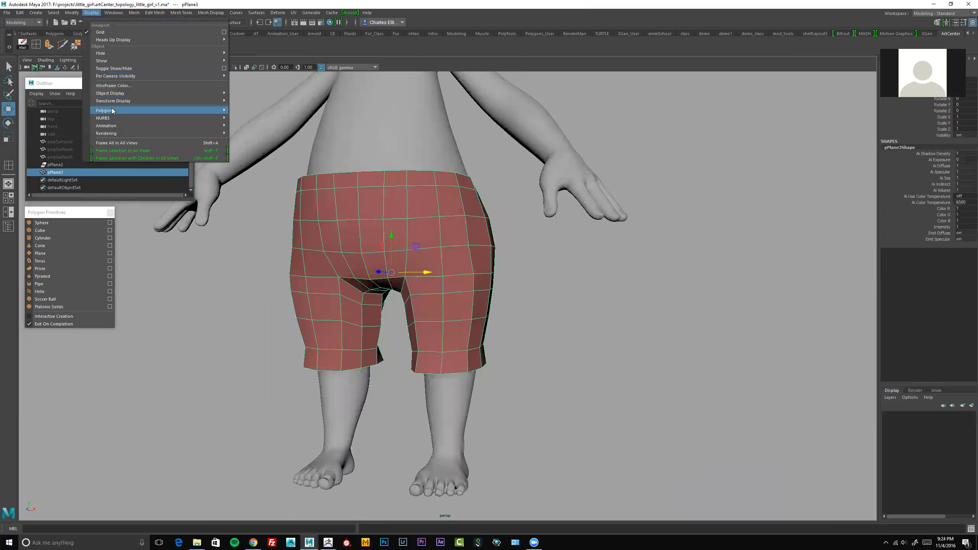
mouse_move(115, 110)
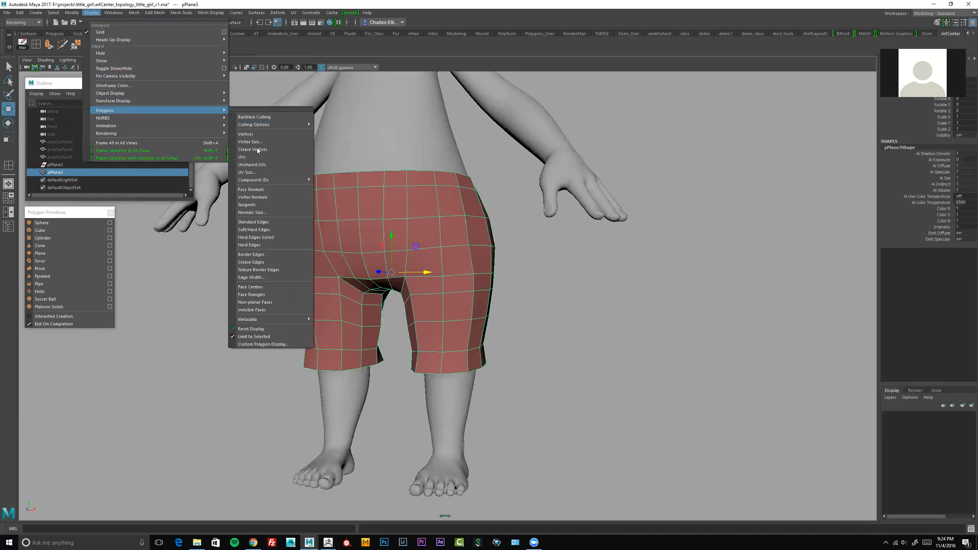
left_click(261, 255)
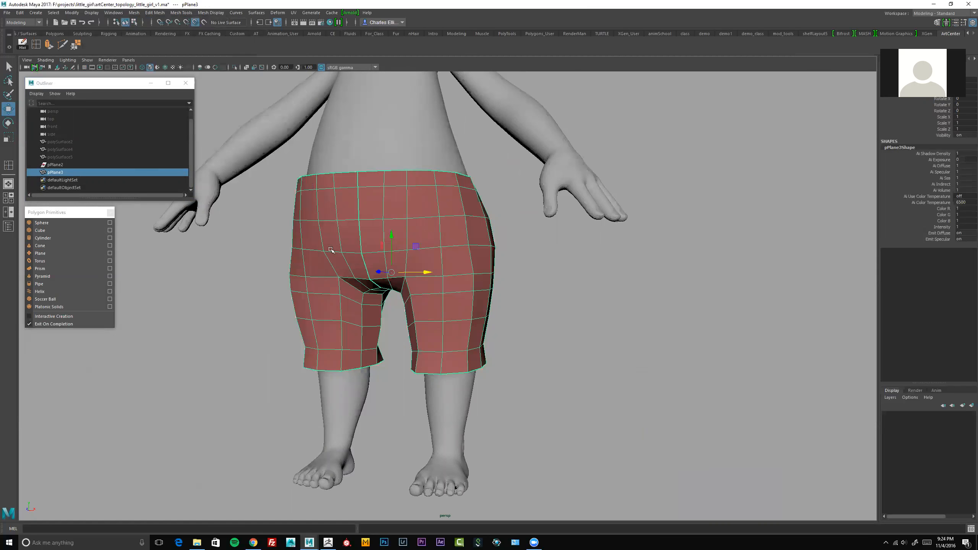
scroll(351, 250, "up", 1)
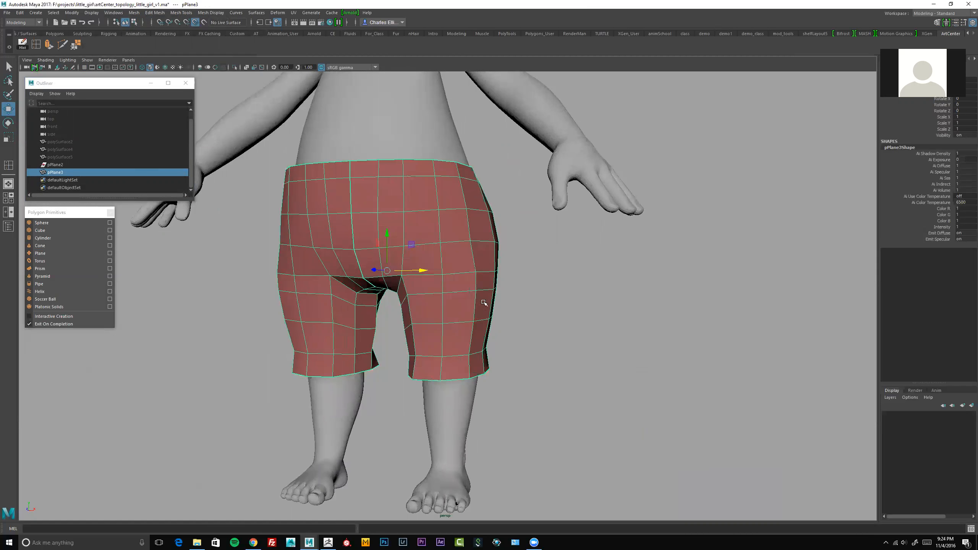
Pull one front vertex on the centre seam sideways to test whether the halves are joined, and undo the move
left_click_drag(376, 284, 369, 76, "alt")
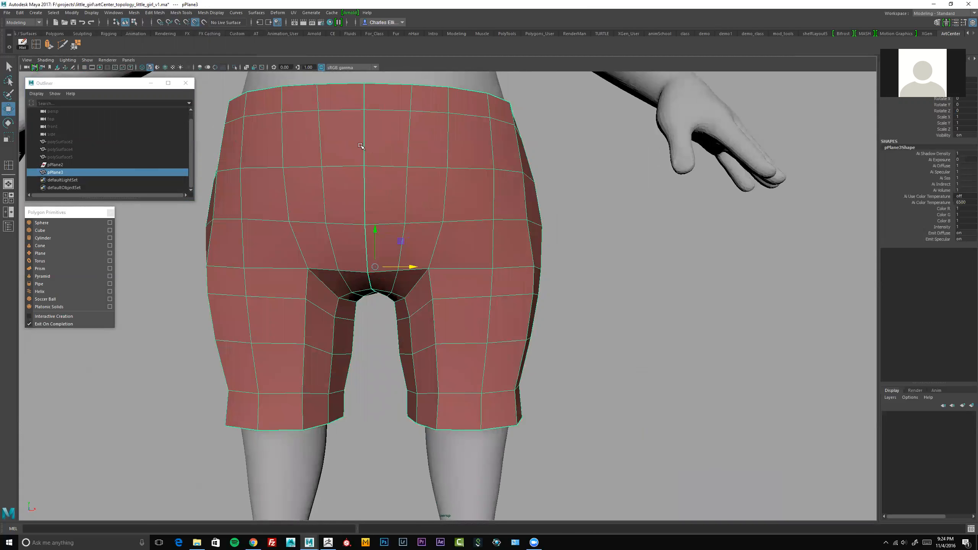
left_click_drag(412, 163, 298, 150, "alt")
right_click_drag(298, 150, 404, 165, "alt")
middle_click_drag(404, 166, 412, 178, "alt")
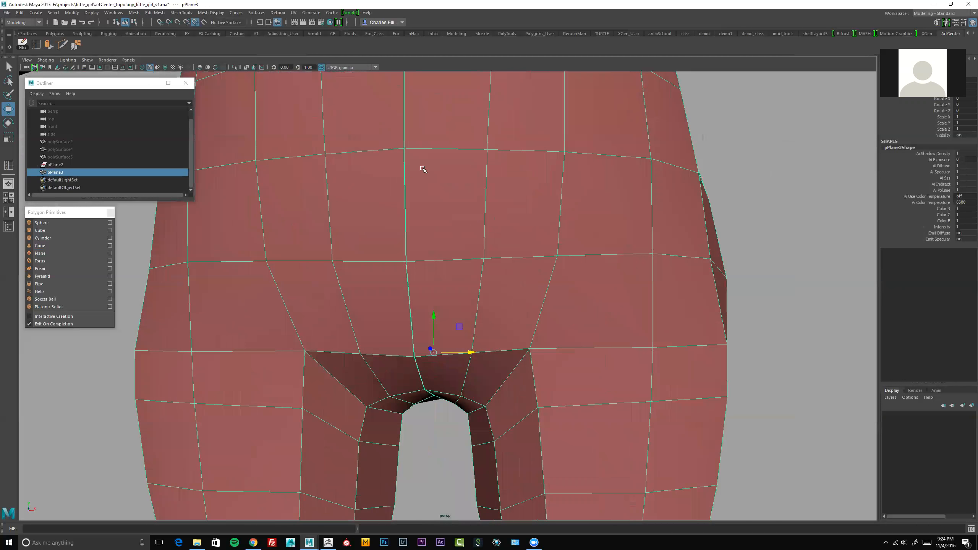
right_click_drag(422, 167, 398, 159)
left_click(403, 147)
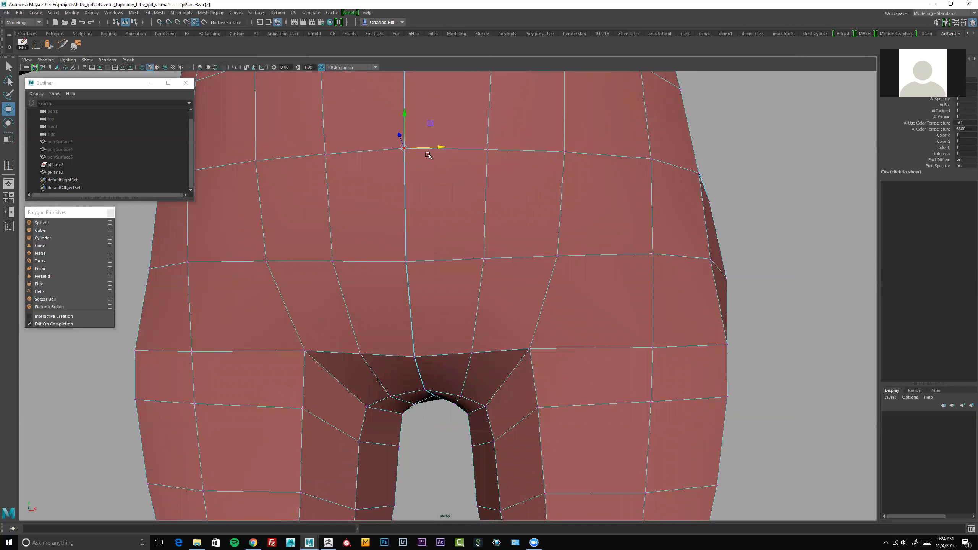
mouse_move(439, 147)
left_mouse_down()
mouse_move(448, 148)
mouse_move(406, 148)
mouse_move(426, 147)
left_mouse_up()
key("ctrl+z")
key("ctrl+z")
key("ctrl+z")
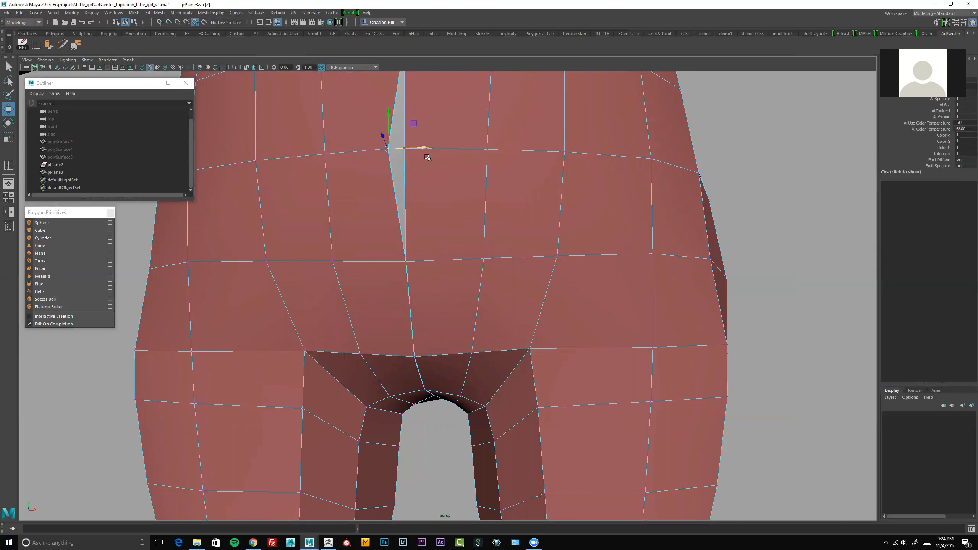
Select all the vertices along the centre seam in wireframe display and merge them with a distance threshold of 0.01
scroll(464, 193, "down", 10)
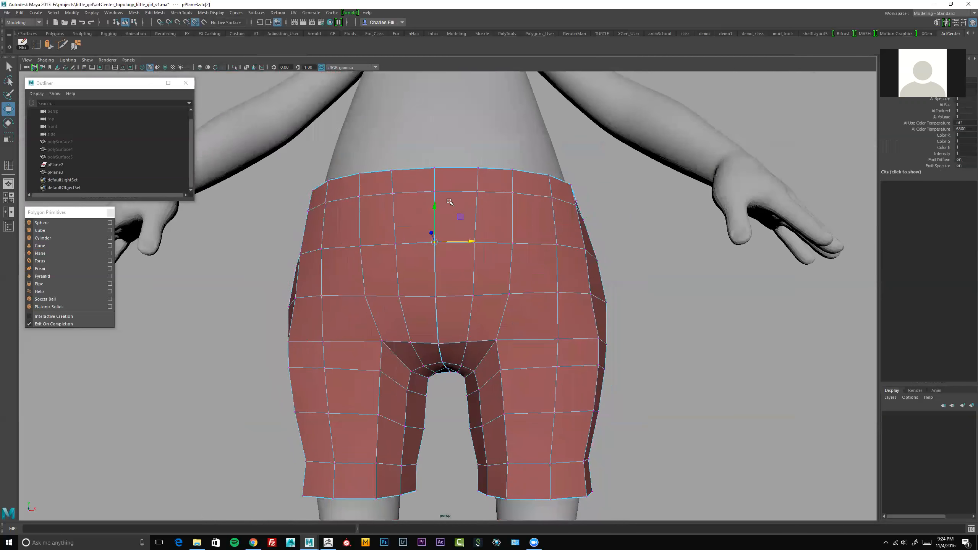
left_click_drag(465, 201, 472, 198, "alt")
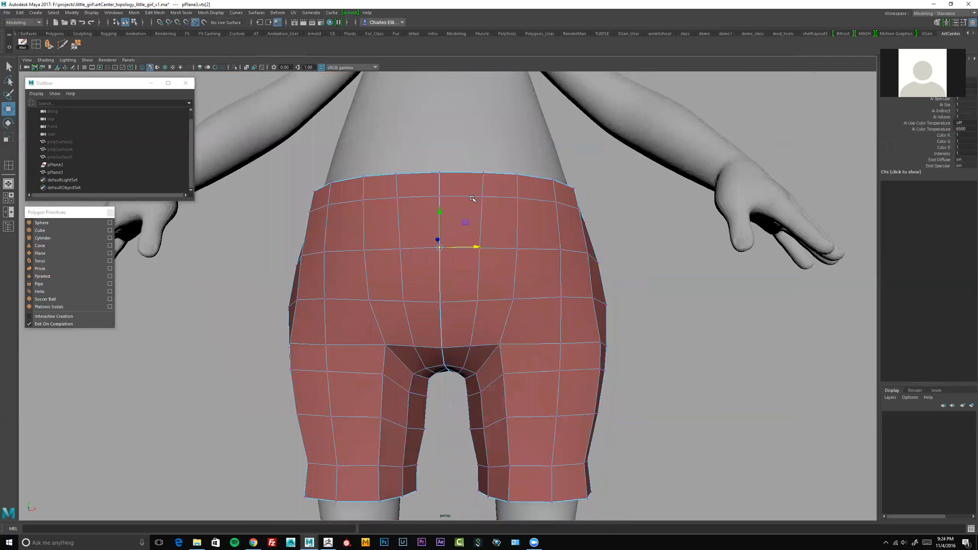
key("4")
left_click_drag(430, 159, 474, 392)
left_click_drag(477, 268, 406, 239, "alt")
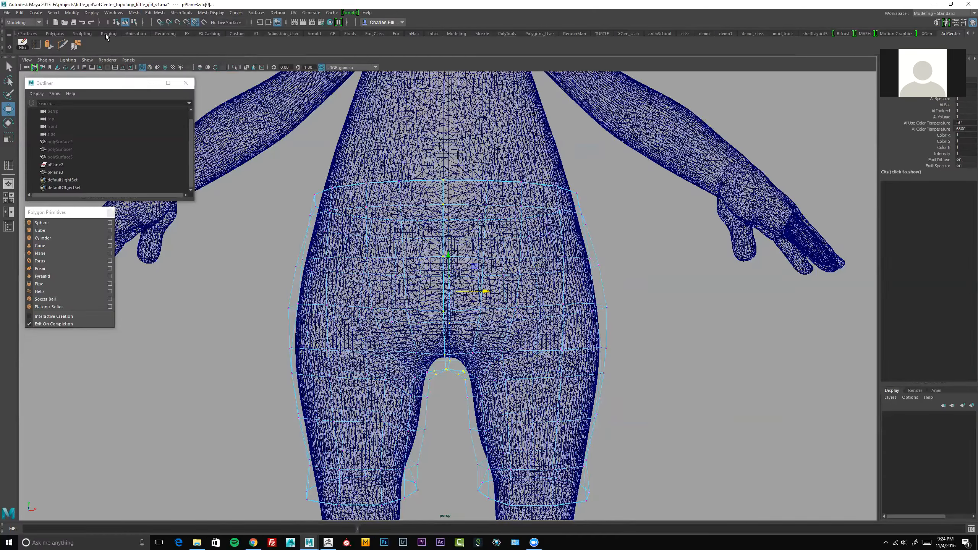
left_click(77, 46)
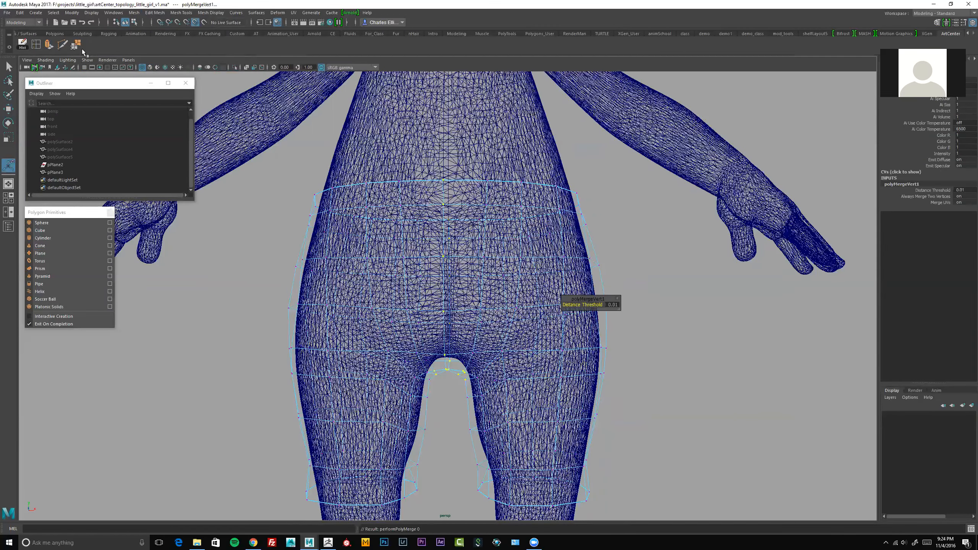
left_click_drag(476, 269, 442, 208, "alt")
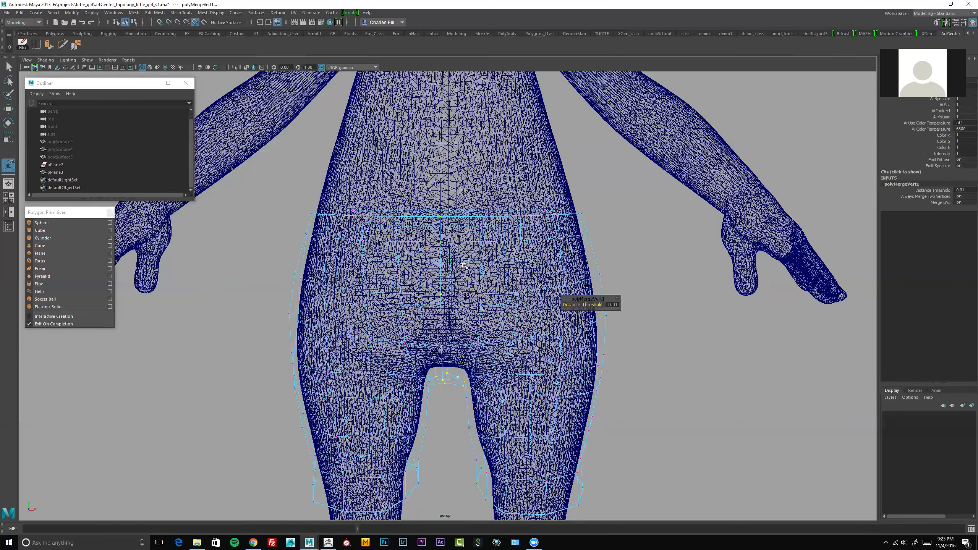
Clear the vertex selection, return to shaded display and object selection, and leave the hip and leg mesh deselected
left_click(629, 261)
right_click_drag(659, 265, 577, 253, "alt")
middle_click_drag(578, 253, 556, 246, "alt")
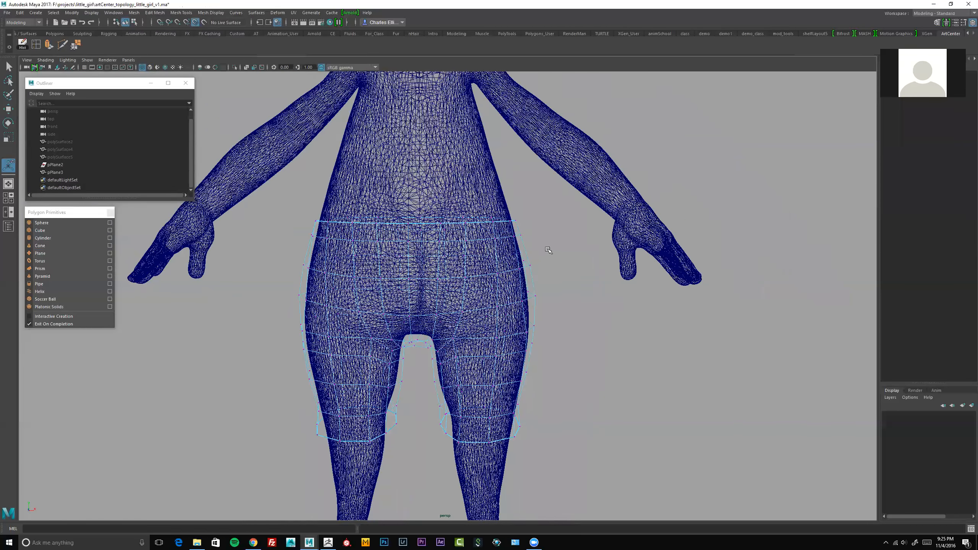
key("5")
right_click_drag(518, 276, 480, 327, "alt")
left_click_drag(481, 327, 528, 304, "alt")
left_click(497, 309, "shift")
left_click(511, 243)
right_click_drag(510, 242, 504, 192, "alt")
middle_click_drag(504, 192, 510, 241, "alt")
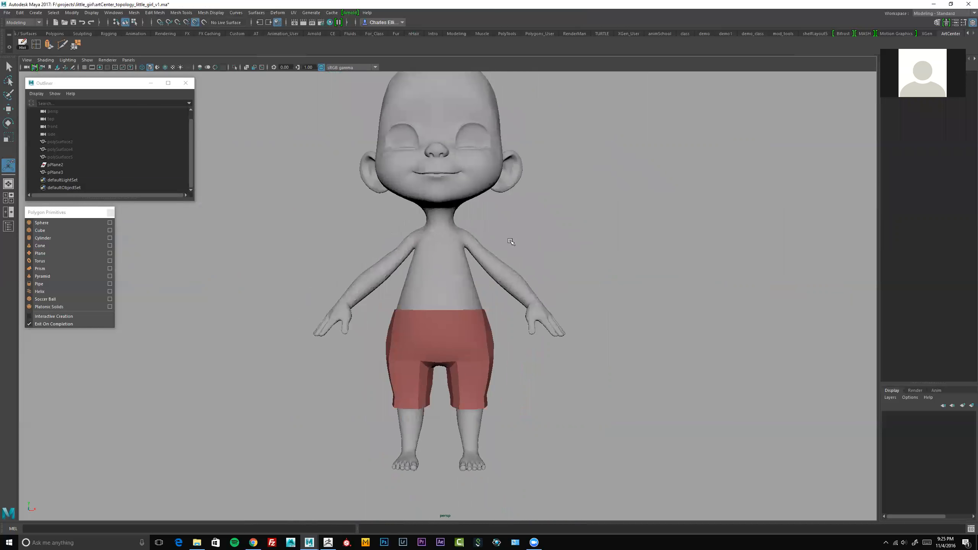
Select the merged hip and leg mesh and examine its centre seam and open borders on the body from several angles
right_click_drag(513, 222, 492, 225, "alt")
middle_click_drag(492, 224, 477, 235, "alt")
left_click_drag(516, 229, 483, 351, "alt")
left_click(451, 353)
middle_click_drag(480, 314, 471, 300, "alt")
left_click_drag(473, 298, 482, 288, "alt")
left_click_drag(413, 331, 493, 327, "alt")
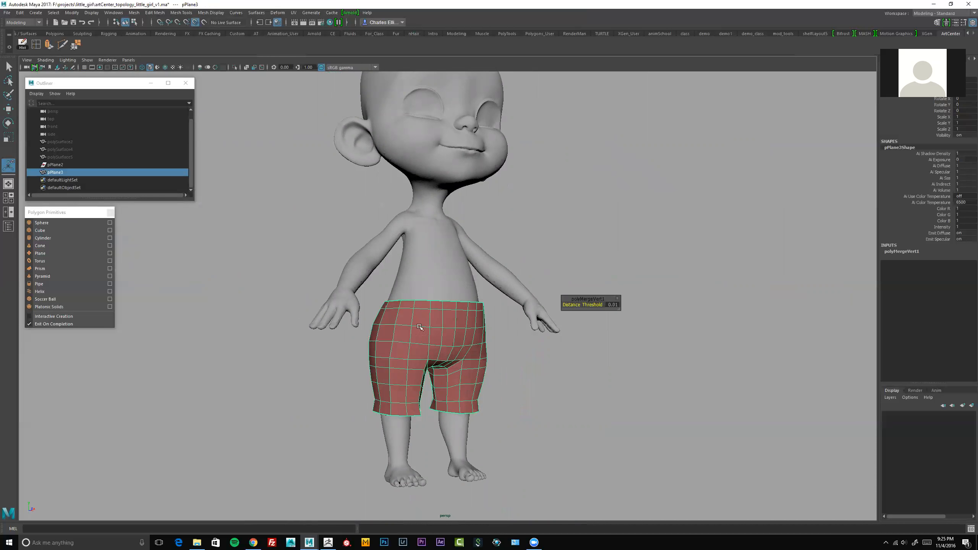
left_click_drag(471, 334, 376, 337, "alt")
right_click_drag(420, 341, 428, 360, "alt")
middle_click_drag(485, 358, 479, 309, "alt")
right_click_drag(479, 309, 437, 325, "alt")
left_click_drag(434, 327, 472, 330, "alt")
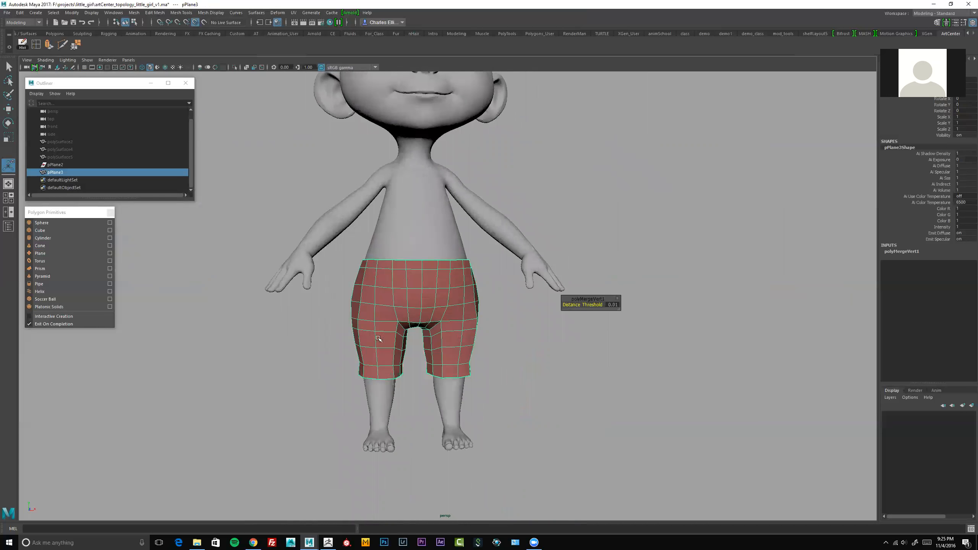
right_click_drag(440, 335, 452, 323, "alt")
middle_click_drag(451, 323, 441, 310, "alt")
left_click_drag(442, 310, 466, 316, "alt")
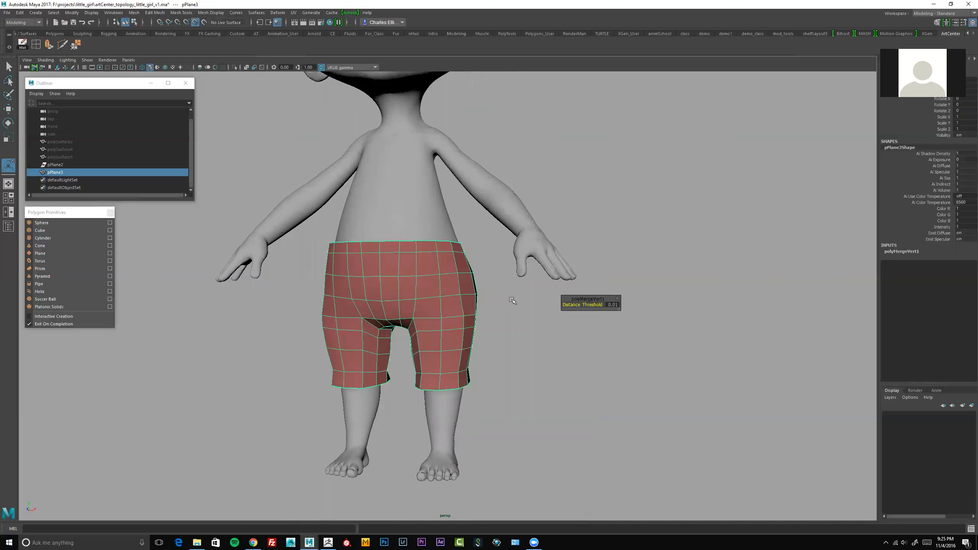
mouse_move(410, 271)
left_mouse_down("alt")
mouse_move(403, 279)
mouse_move(397, 268)
left_mouse_up("alt")
right_click_drag(398, 269, 412, 269, "alt")
mouse_move(411, 269)
middle_mouse_down("alt")
mouse_move(431, 269)
mouse_move(422, 272)
middle_mouse_up("alt")
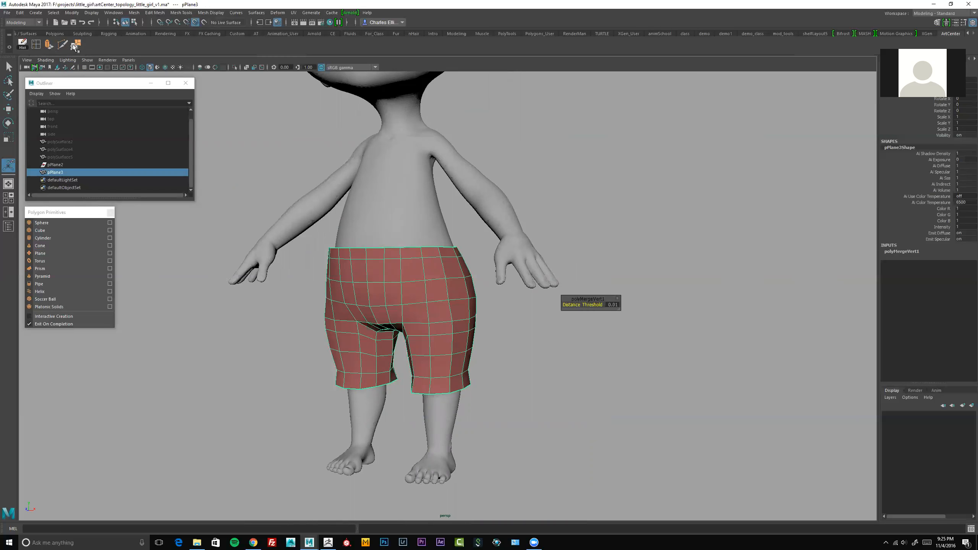
left_click_drag(493, 316, 468, 311, "alt")
right_click_drag(435, 294, 399, 288, "alt")
left_click_drag(400, 289, 342, 285, "alt")
left_click_drag(463, 279, 454, 299, "alt")
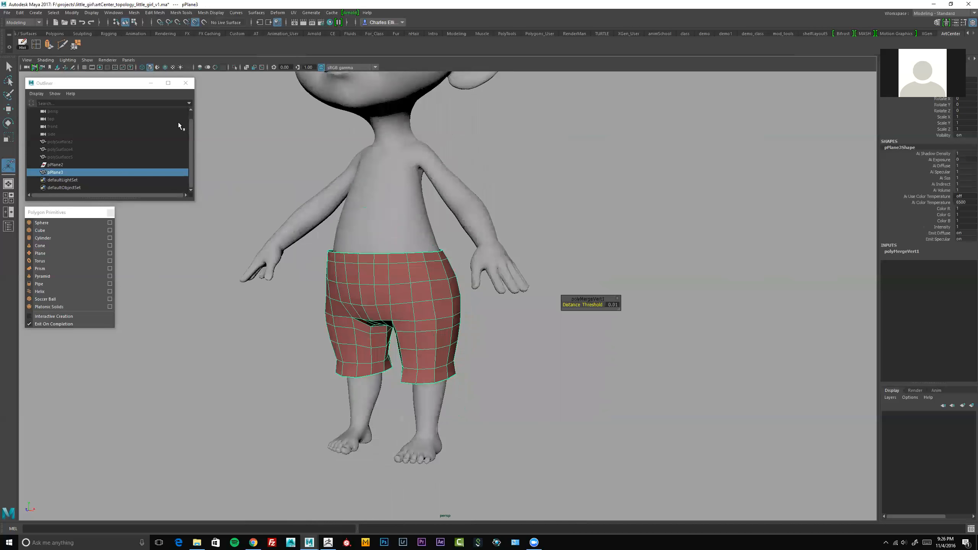
left_click_drag(371, 242, 340, 227, "alt")
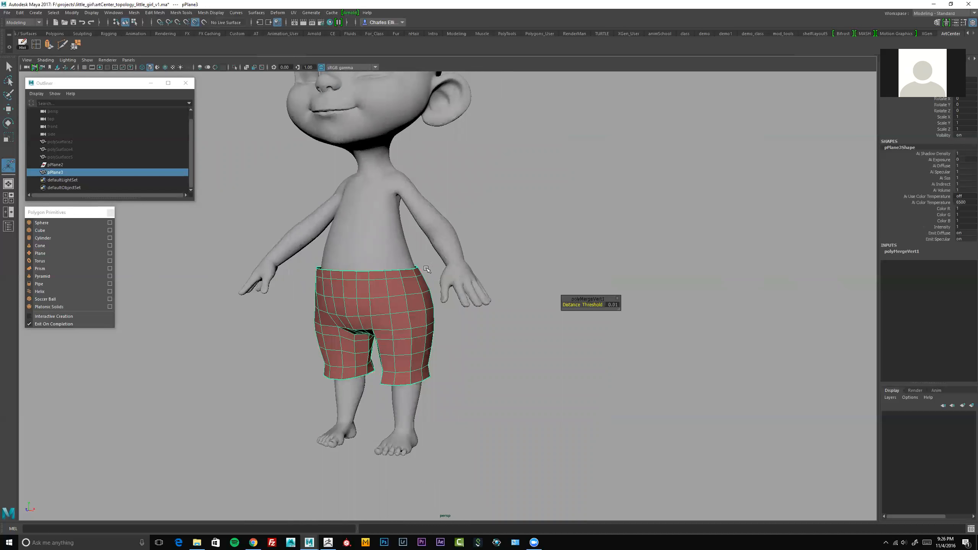